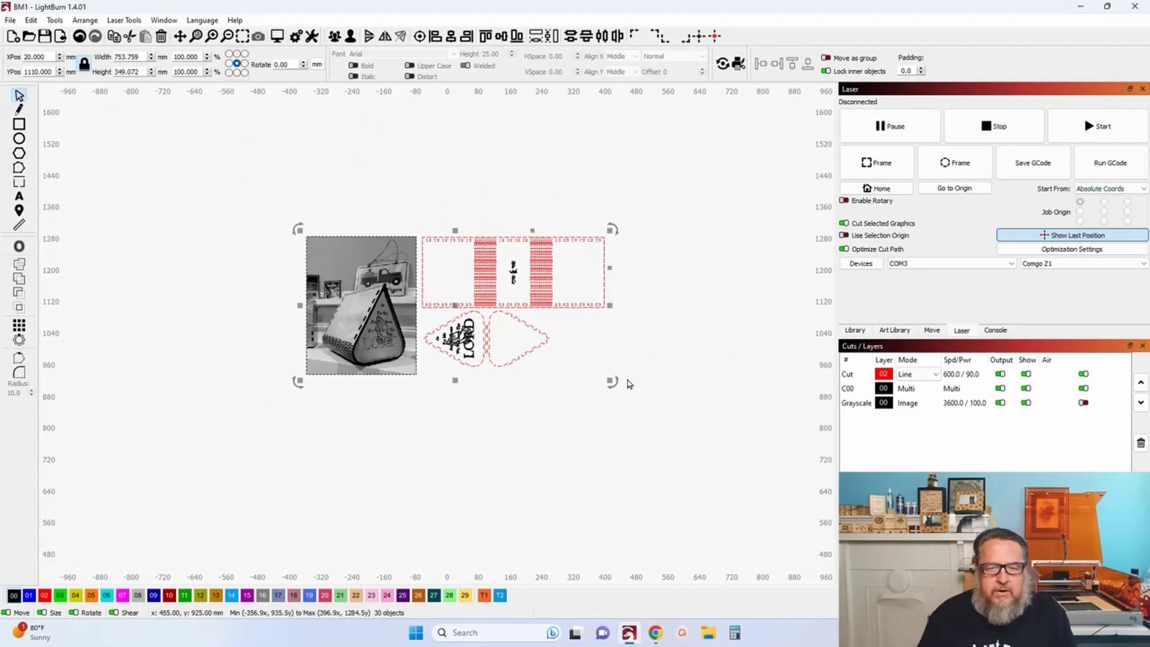
left_click(423, 405)
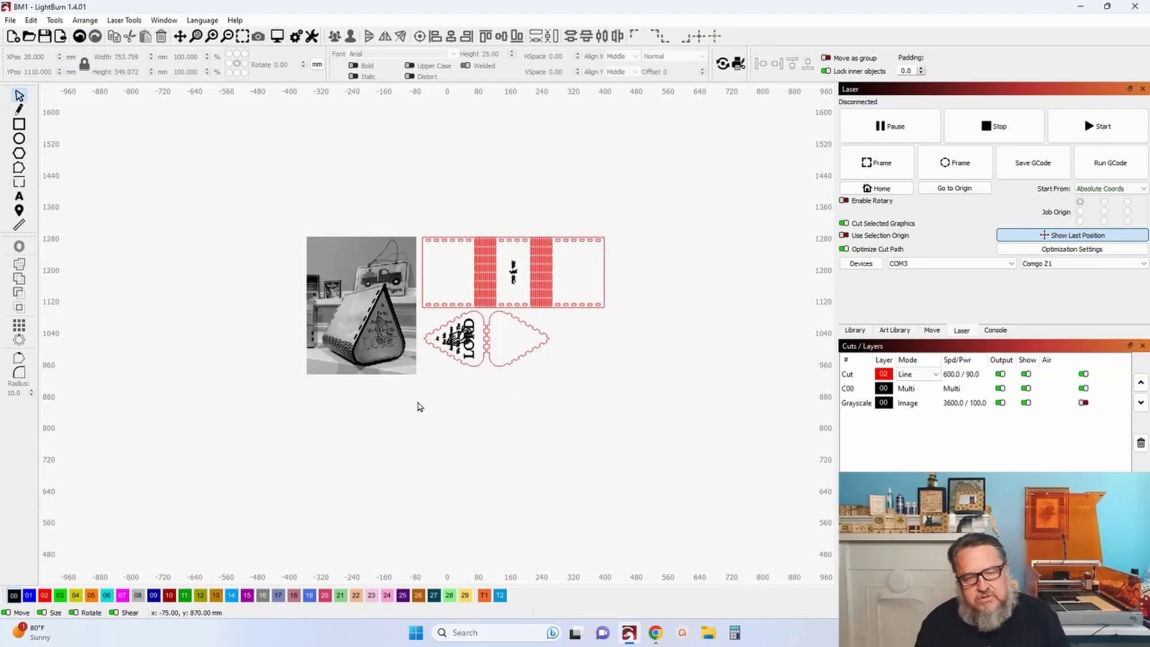
scroll(481, 395, "up", 3)
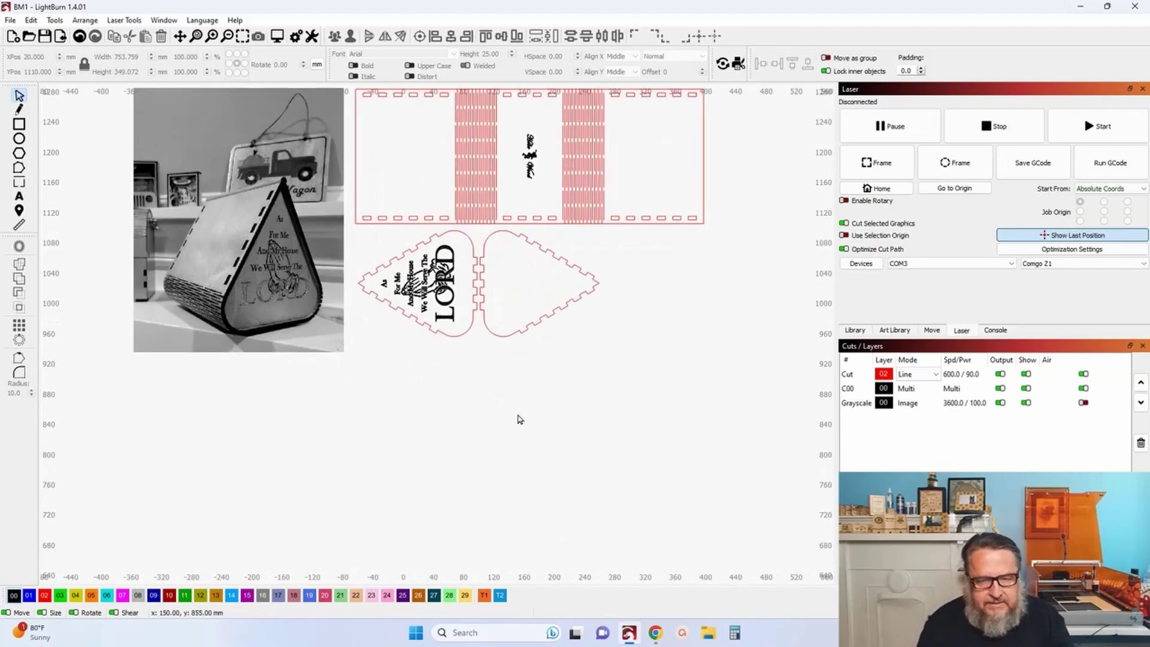
left_click_drag(520, 419, 516, 515)
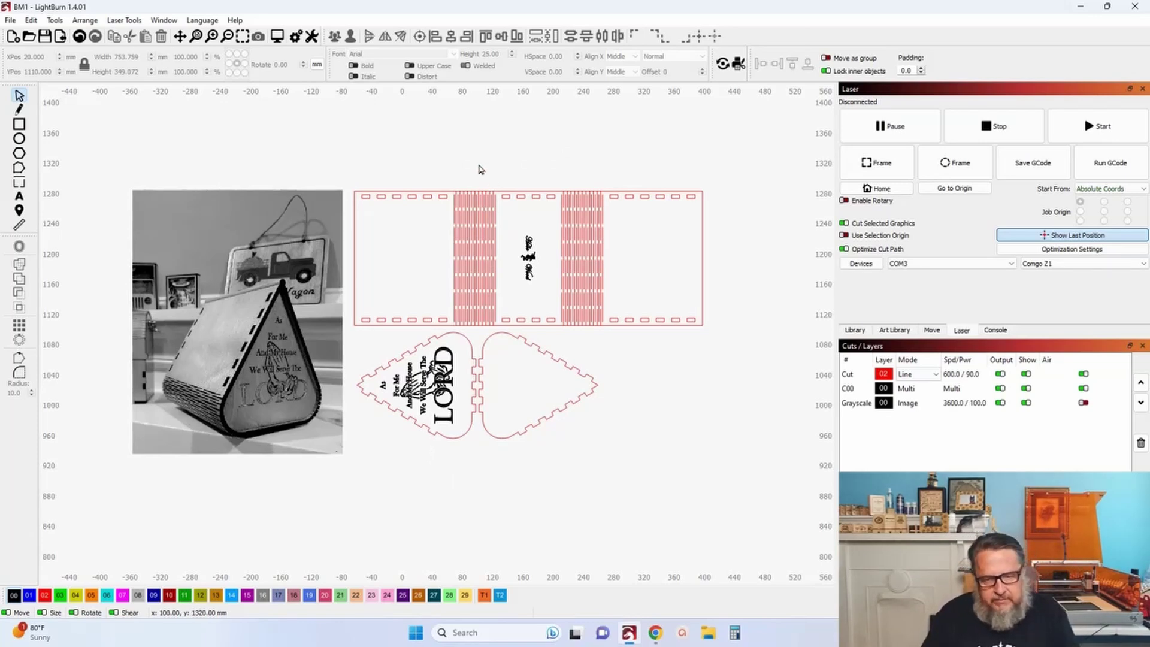
scroll(530, 285, "up", 5)
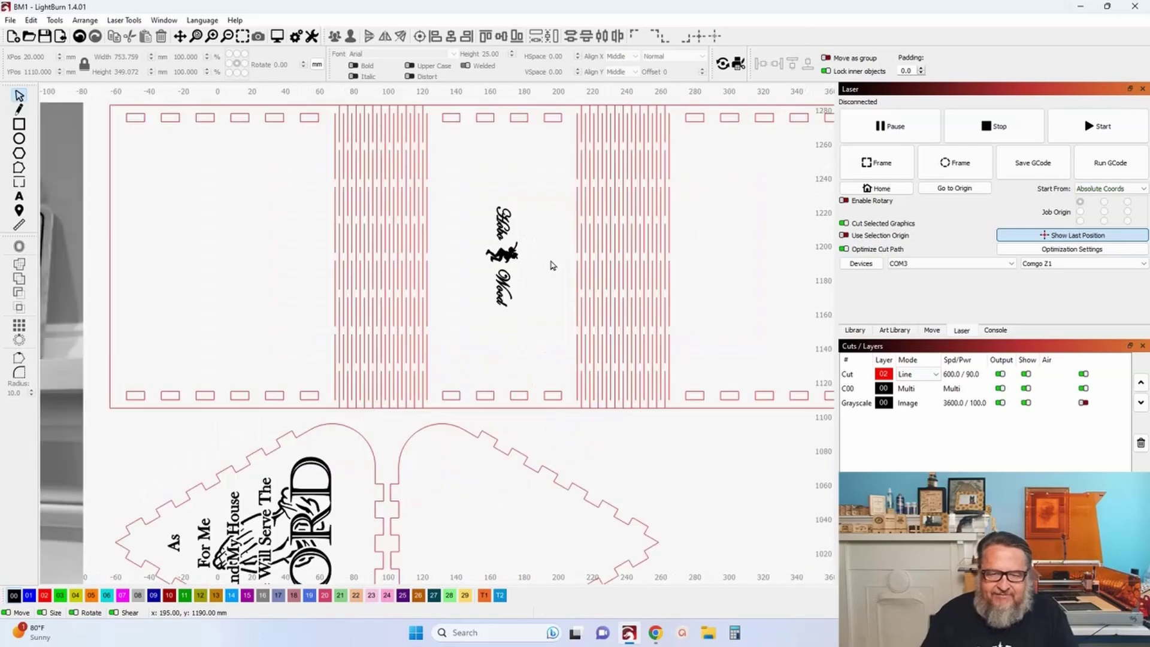
scroll(301, 427, "down", 5)
scroll(302, 427, "up", 4)
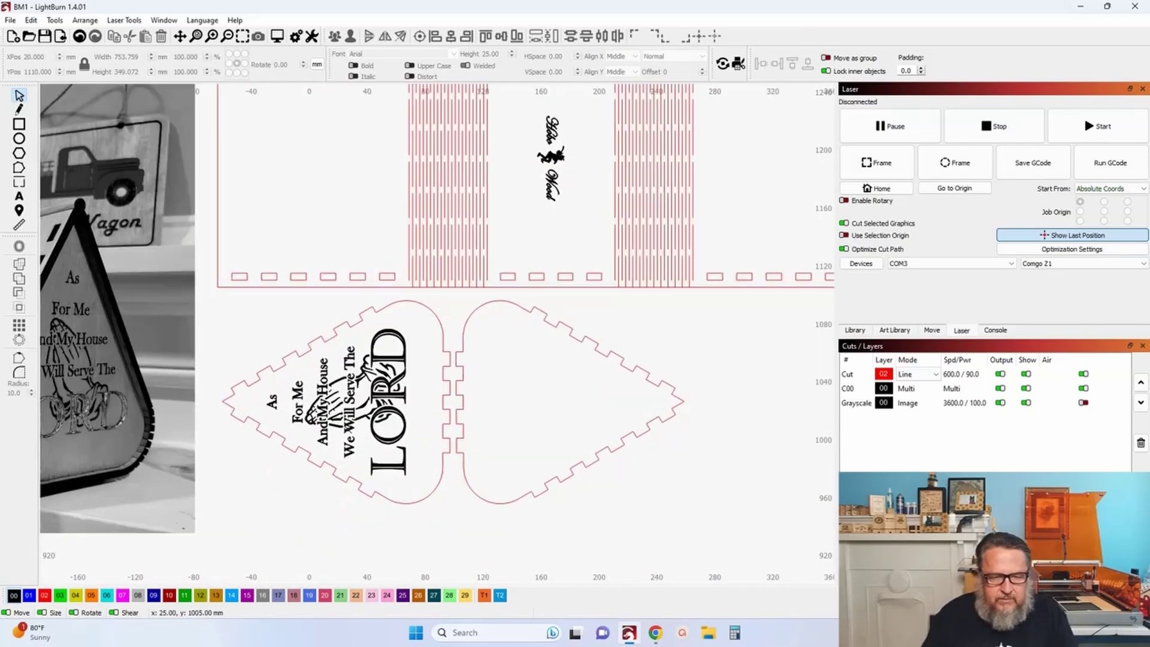
scroll(343, 441, "down", 3)
scroll(343, 441, "up", 2)
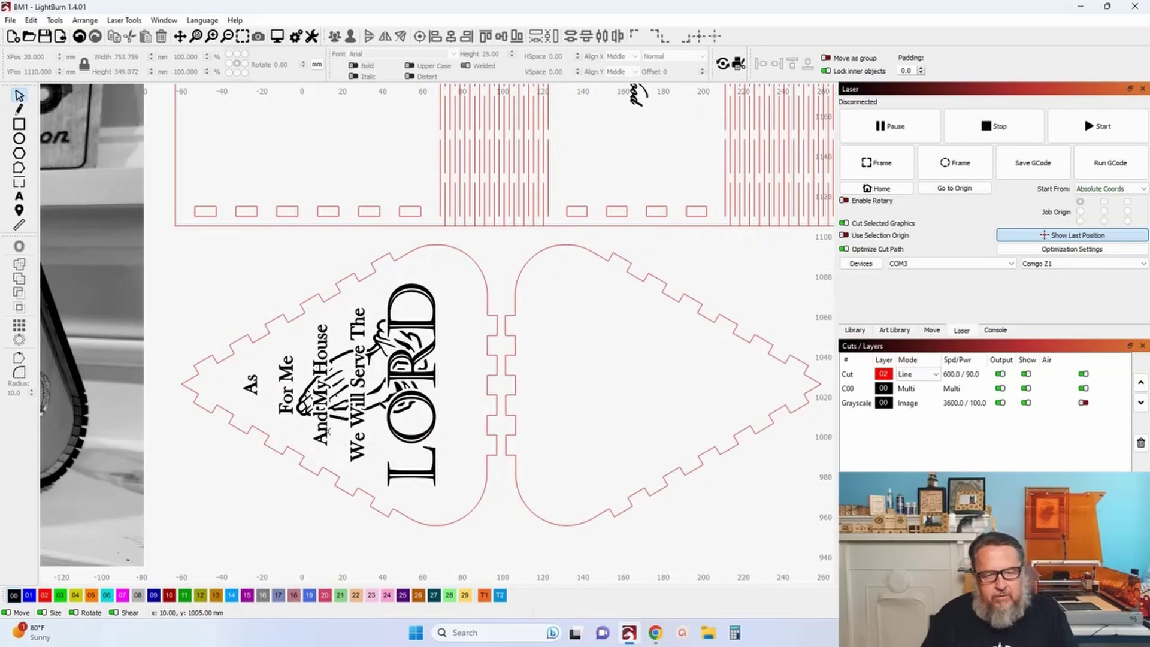
scroll(252, 421, "up", 2)
scroll(254, 443, "down", 3)
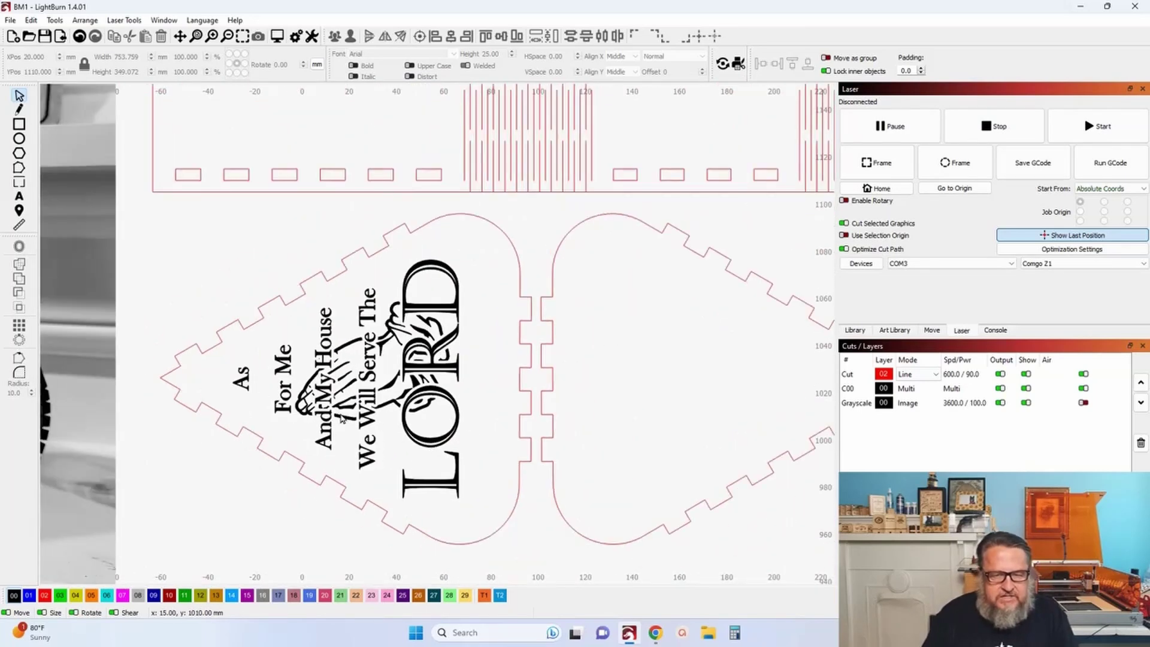
scroll(252, 449, "up", 2)
scroll(306, 452, "down", 2)
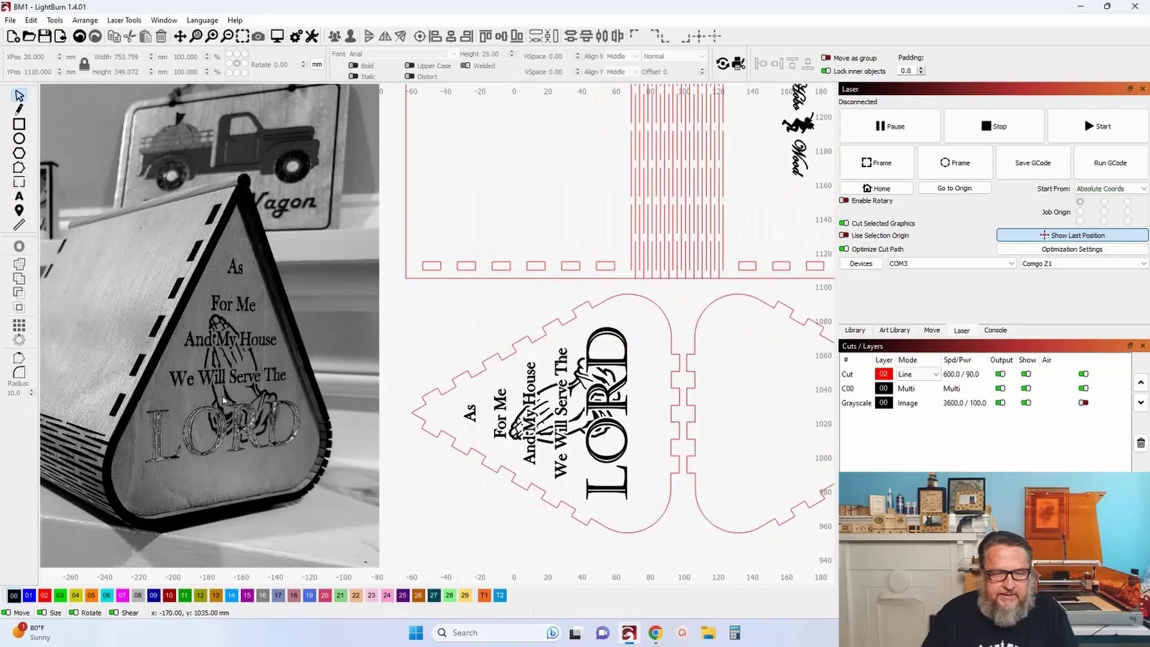
scroll(223, 400, "up", 5)
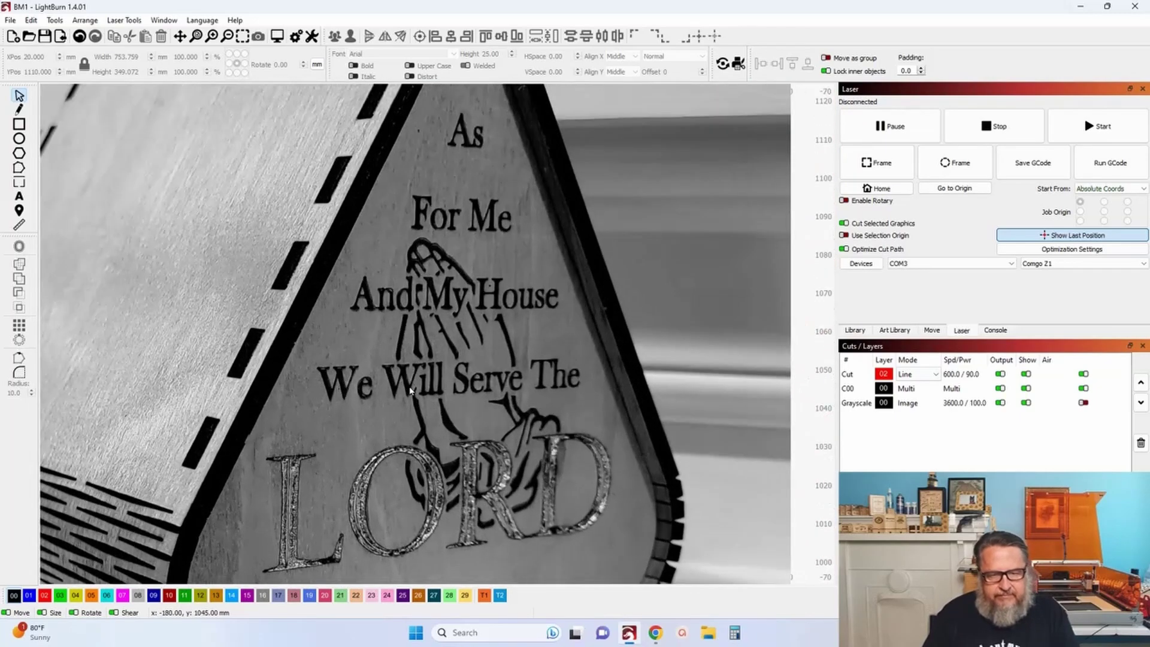
scroll(243, 524, "up", 6)
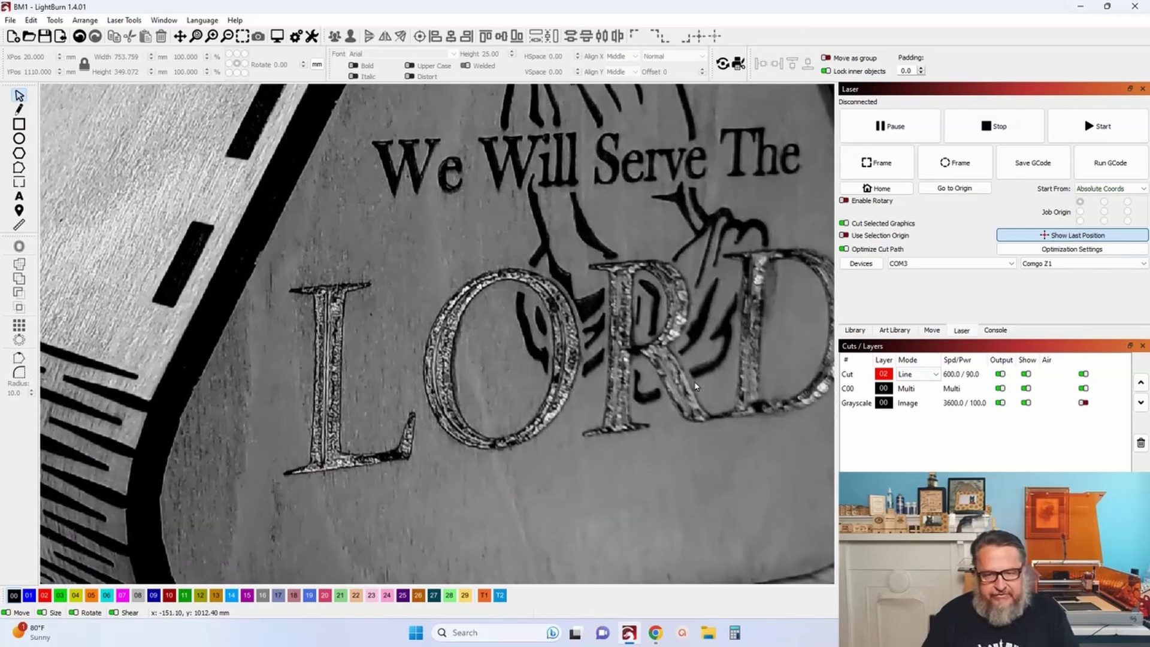
scroll(530, 322, "down", 5)
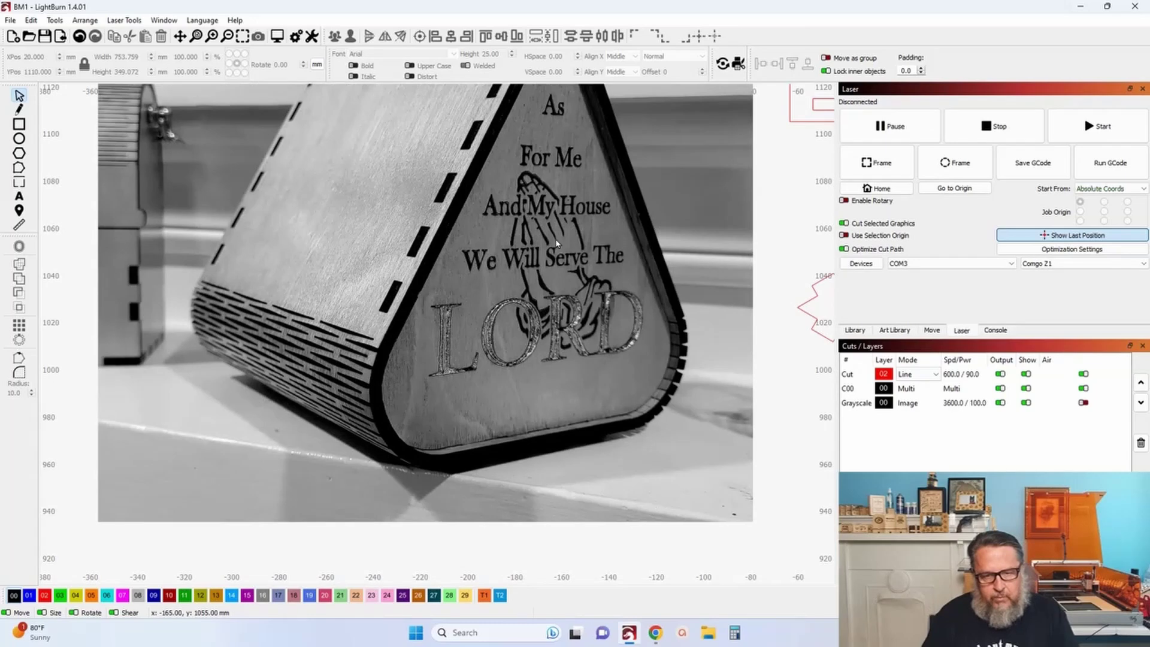
left_click_drag(558, 243, 514, 276)
scroll(514, 276, "down", 5)
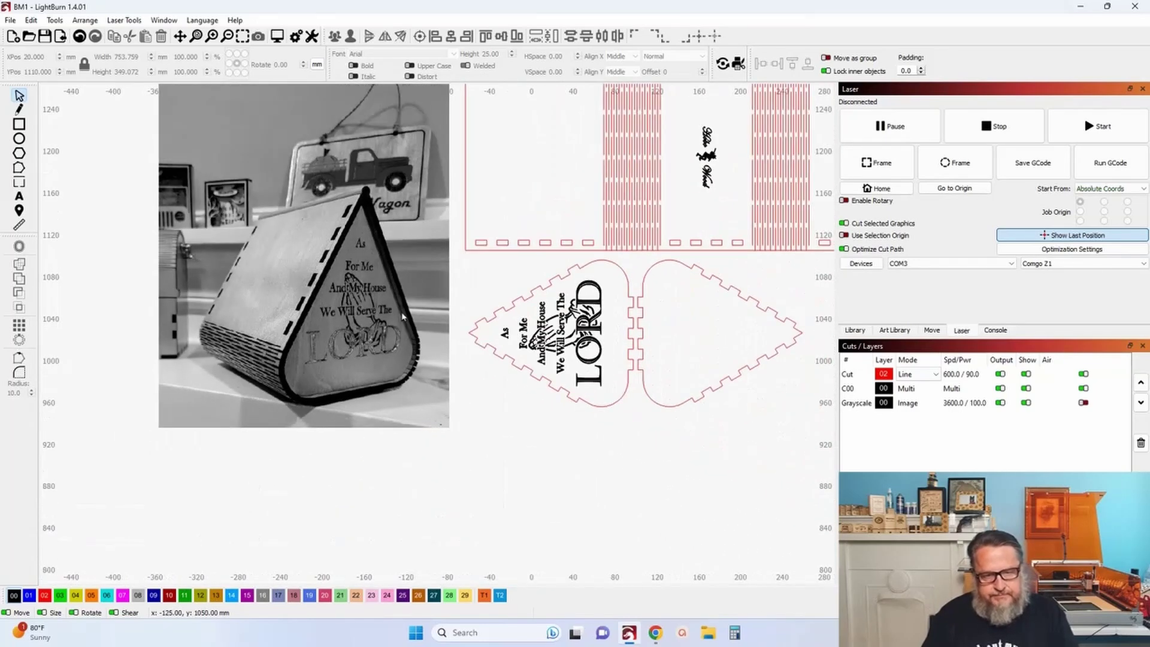
scroll(527, 317, "down", 3)
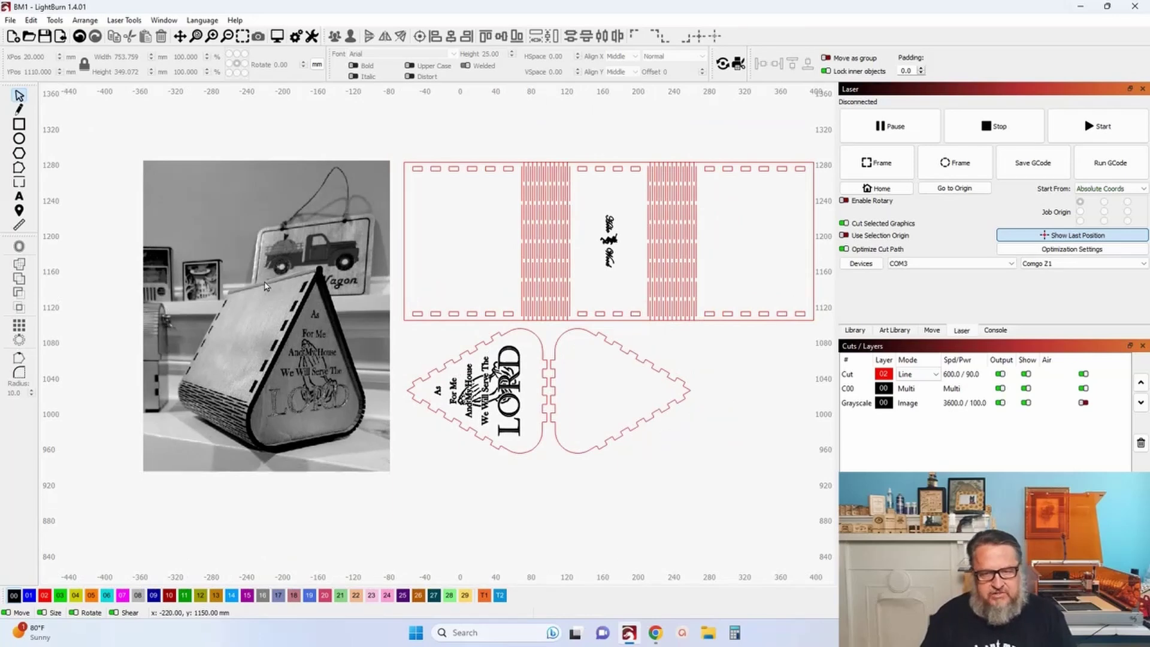
Delete the reference photo from the canvas.
left_click(266, 286)
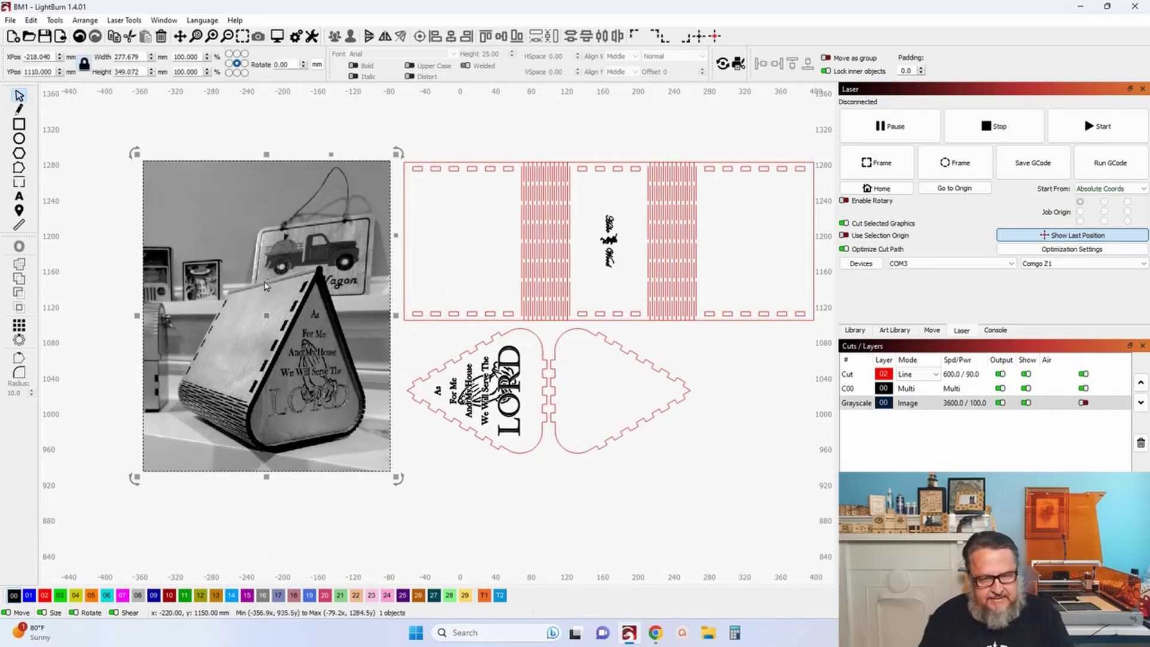
key("Delete")
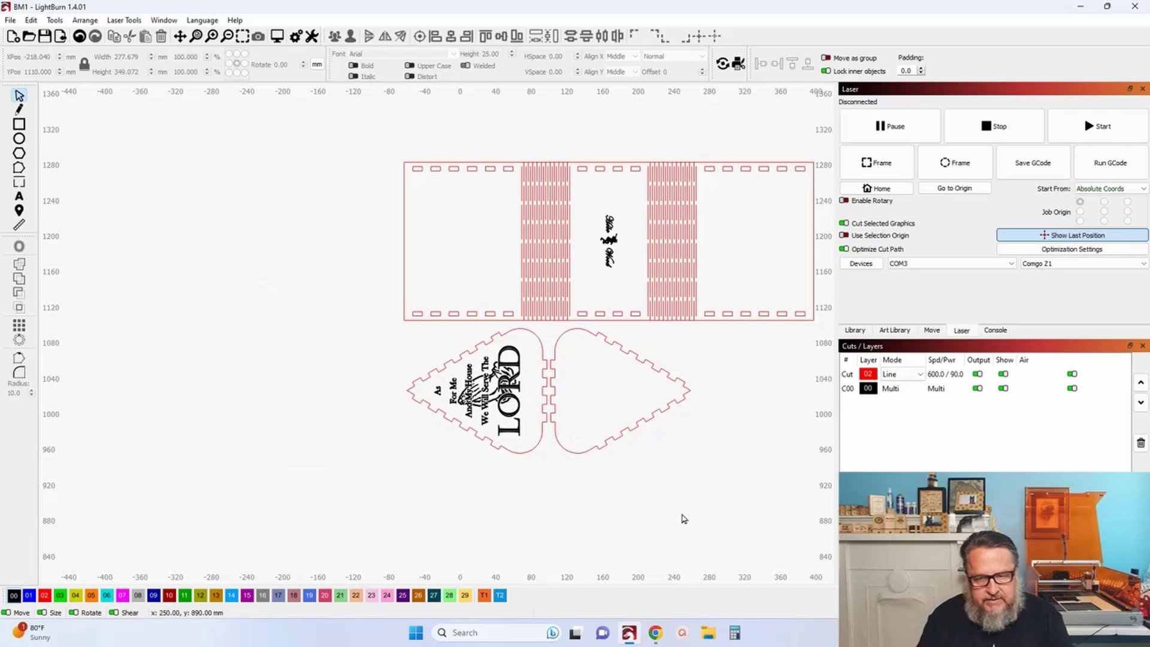
left_click_drag(680, 519, 585, 513)
Delete the small text from the middle of the slotted panel.
left_click(857, 387)
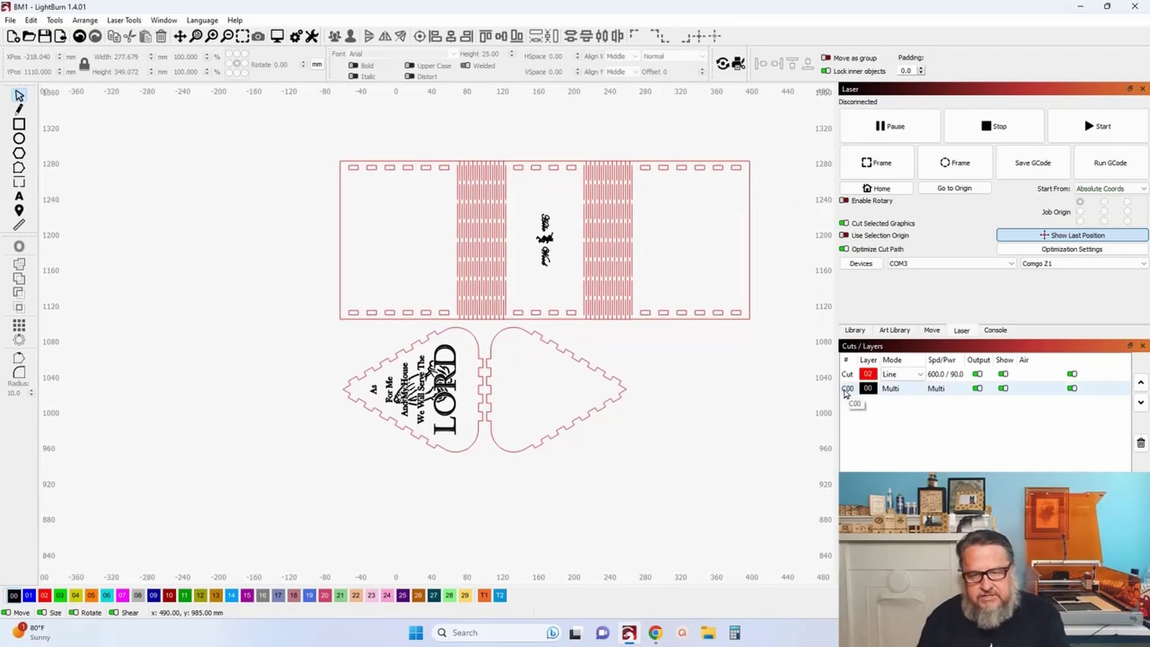
left_click(846, 392)
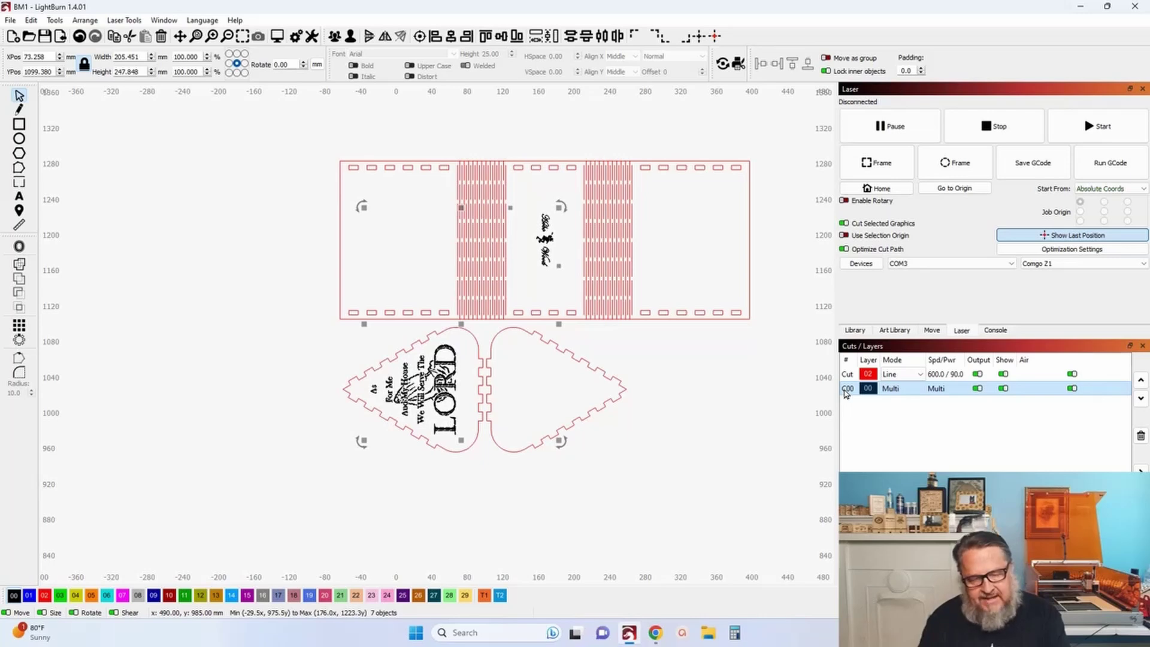
scroll(539, 453, "down", 2)
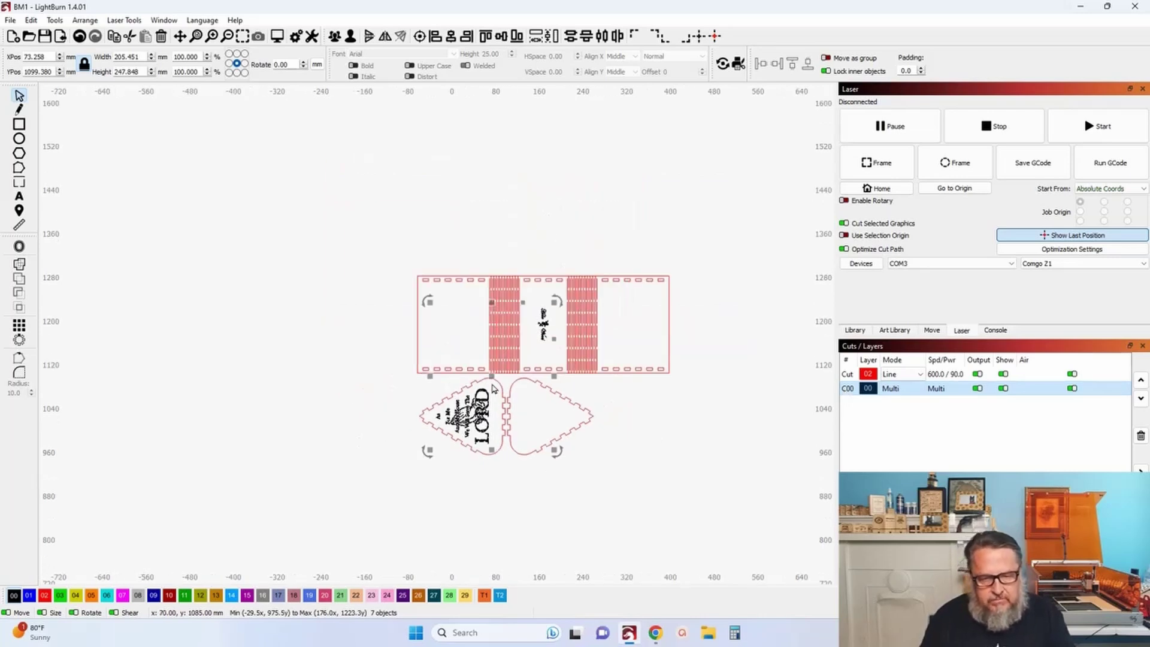
left_click(671, 474)
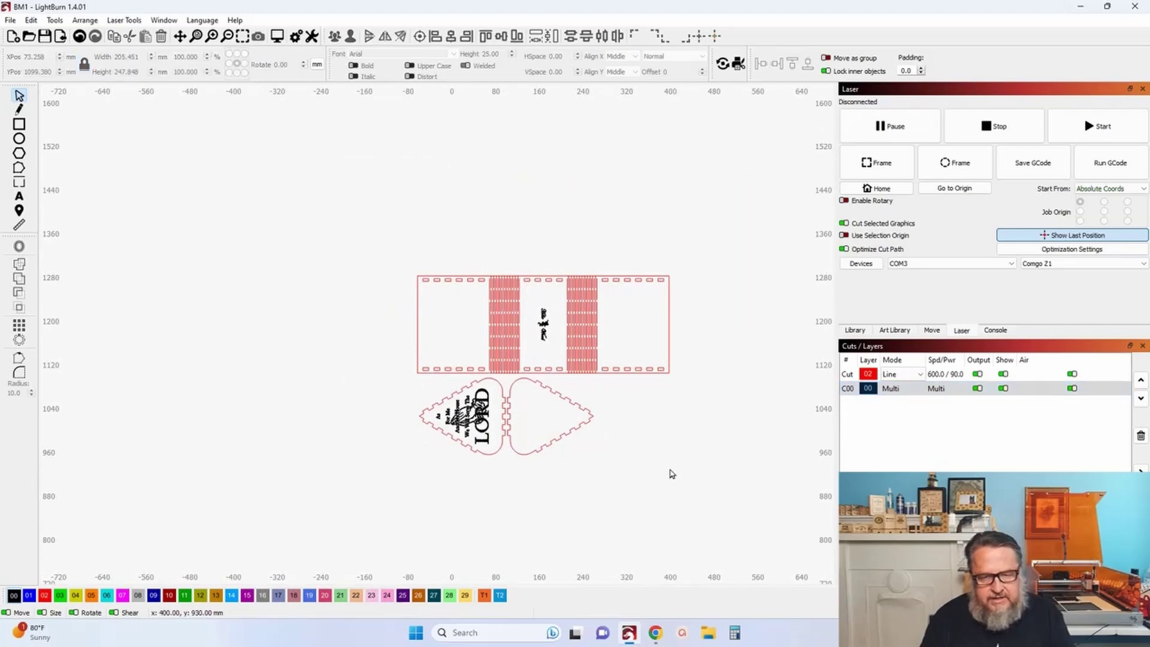
left_click_drag(529, 300, 561, 354)
key("Delete")
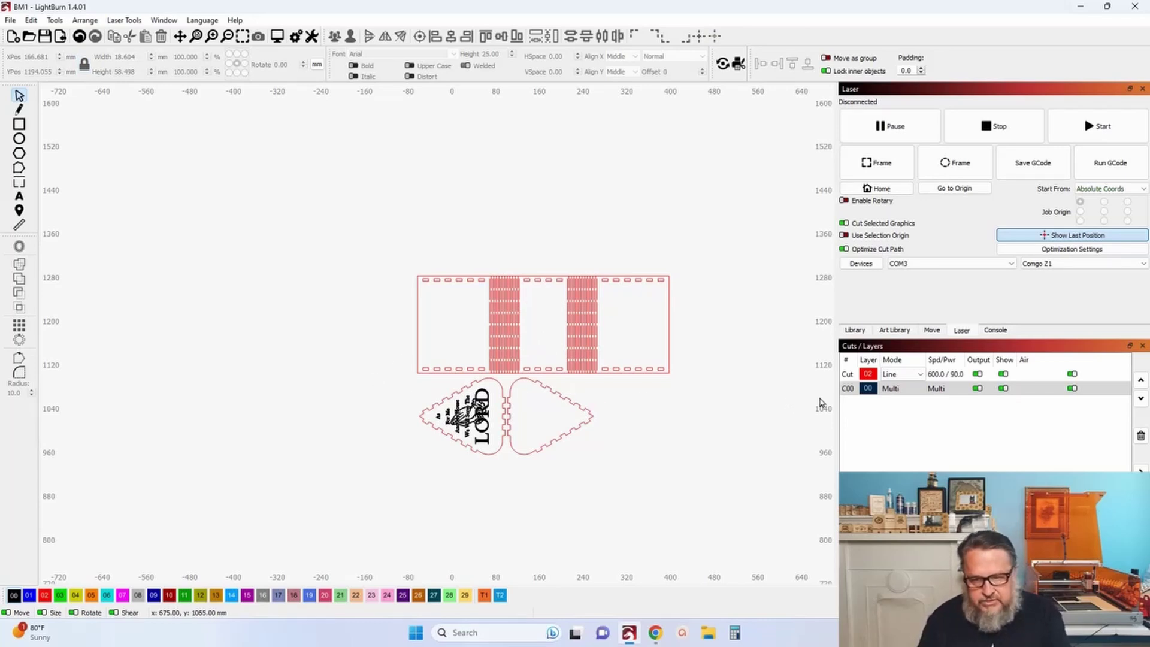
Group the end-piece engraving text, move it to the upper left, and select all box pieces.
left_click(462, 435)
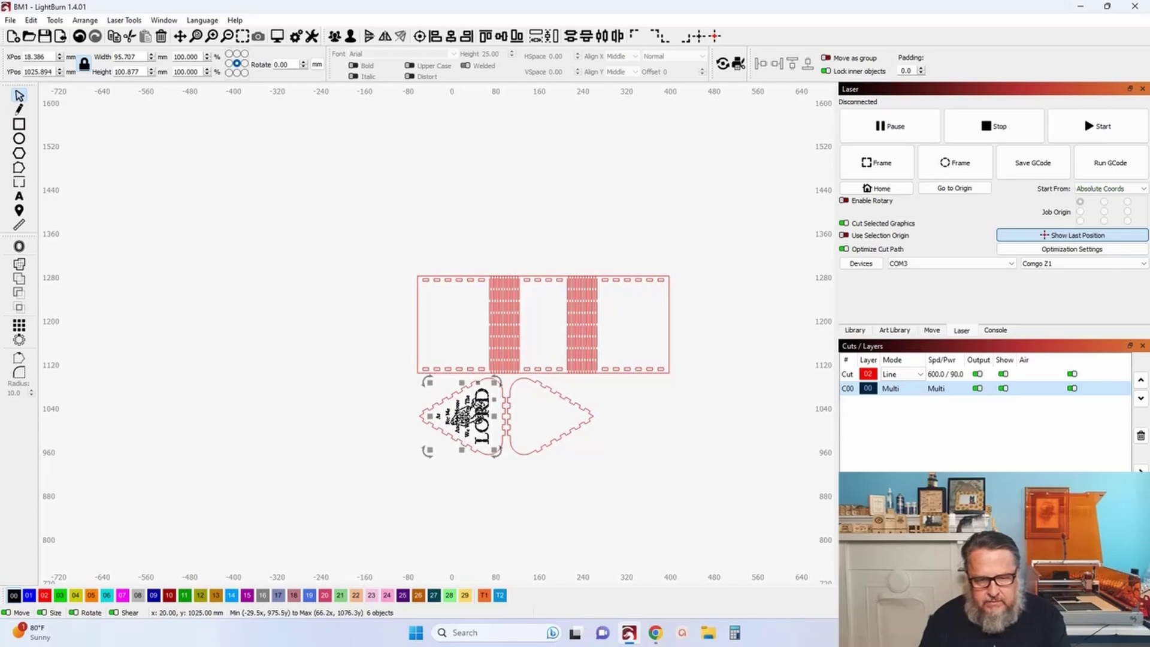
left_click(335, 37)
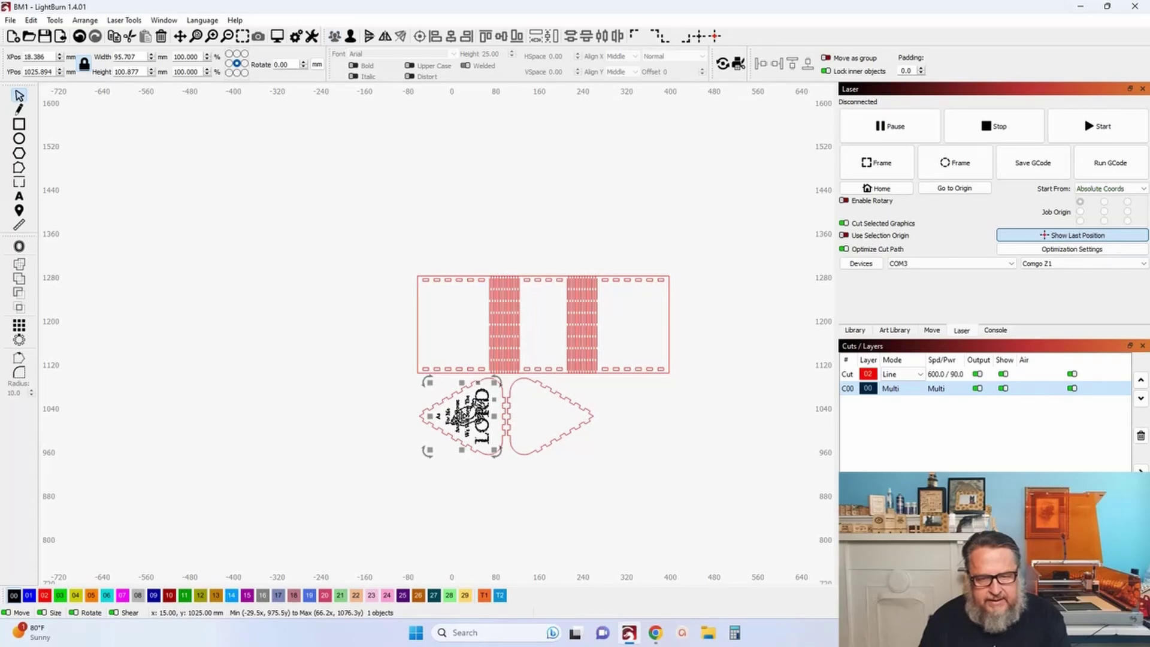
left_click_drag(461, 416, 118, 157)
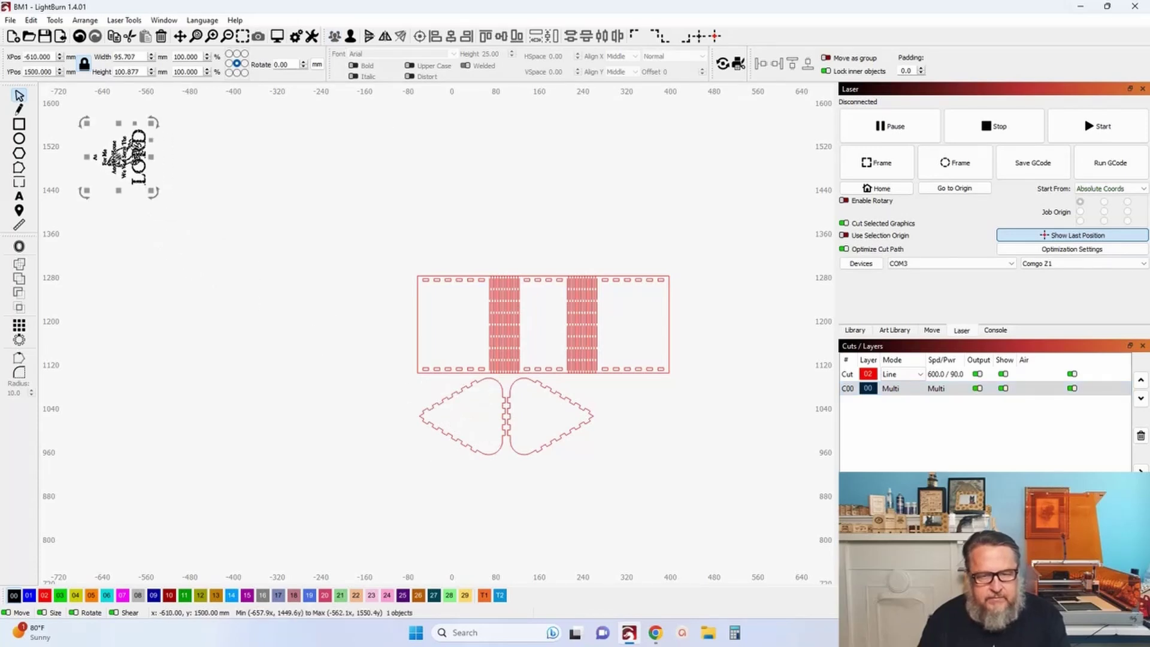
left_click(379, 258)
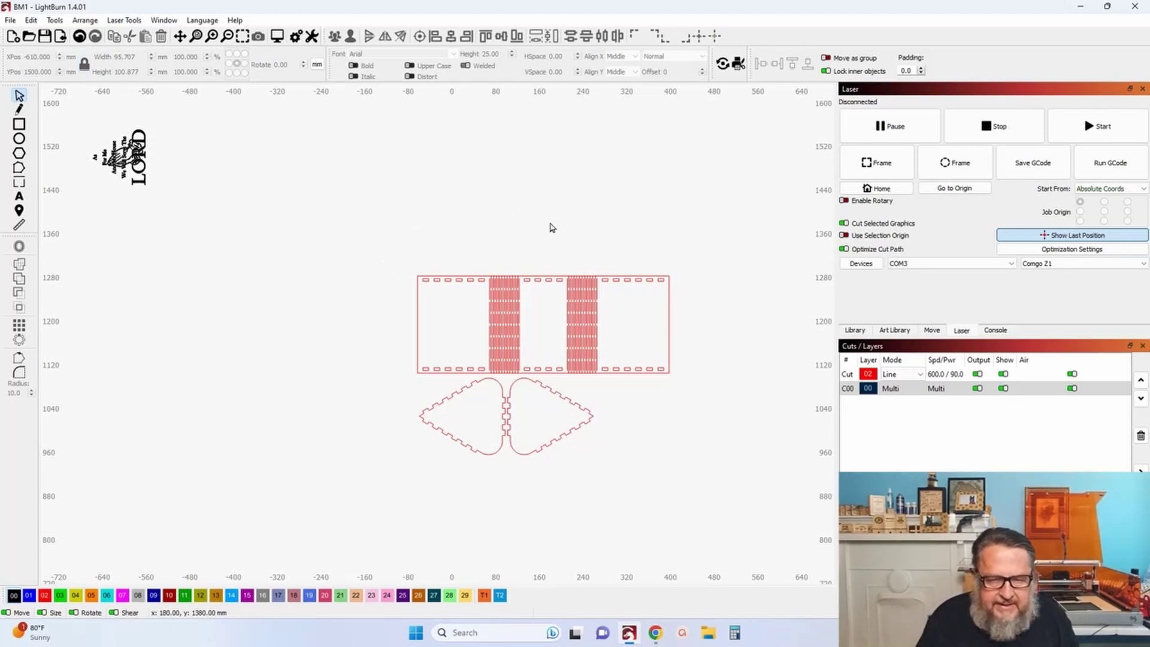
left_click_drag(549, 226, 426, 203)
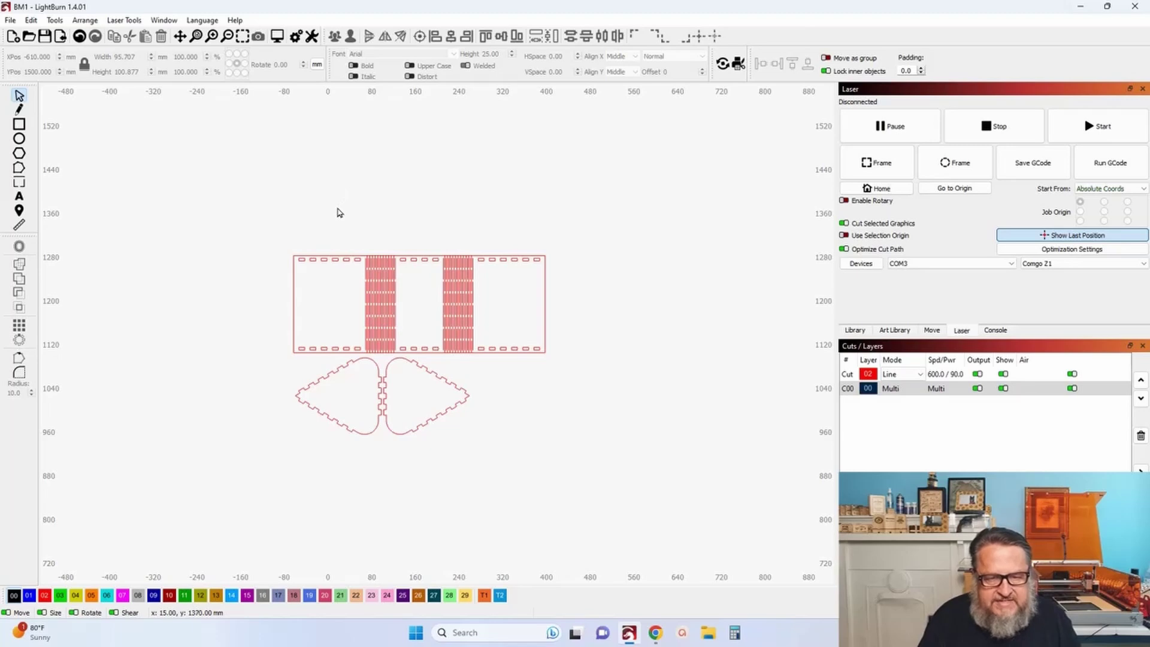
left_click_drag(251, 198, 768, 514)
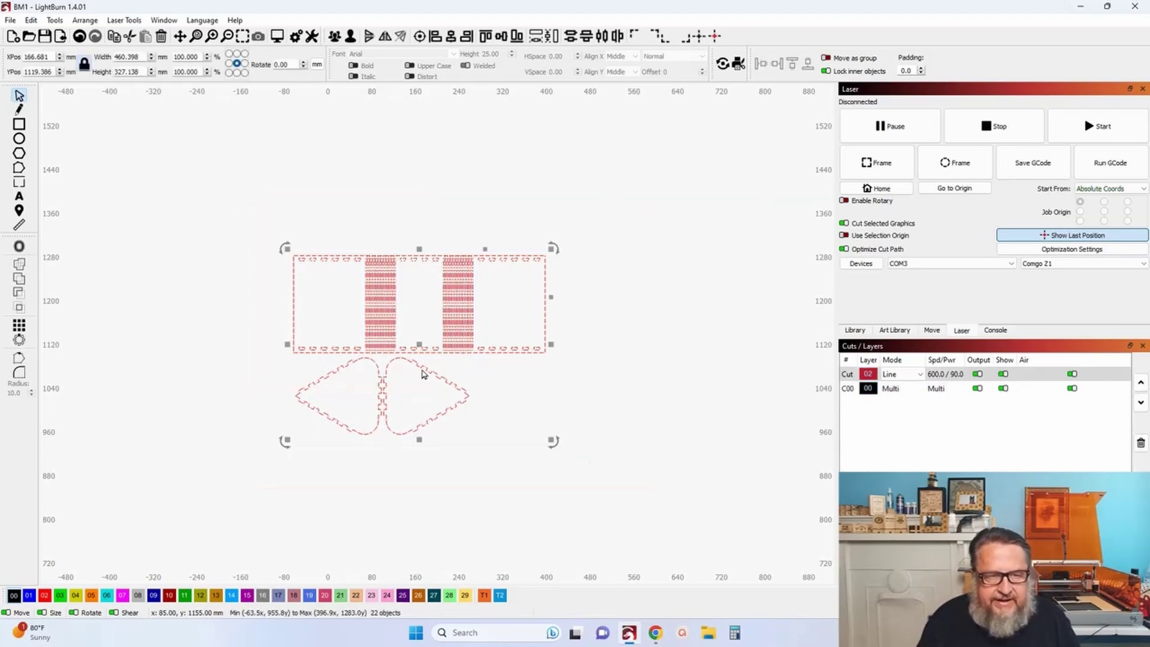
Try resizing slots from 4.000 to 3.000 mm, then cancel because of grouped shapes.
left_click(54, 21)
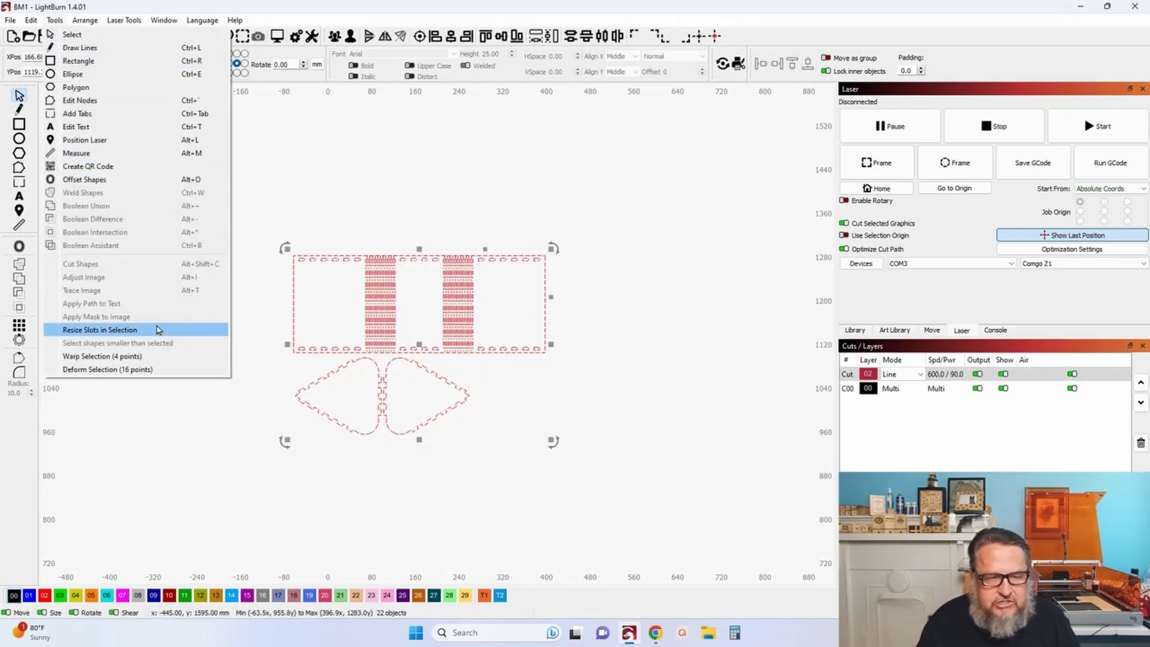
left_click(159, 329)
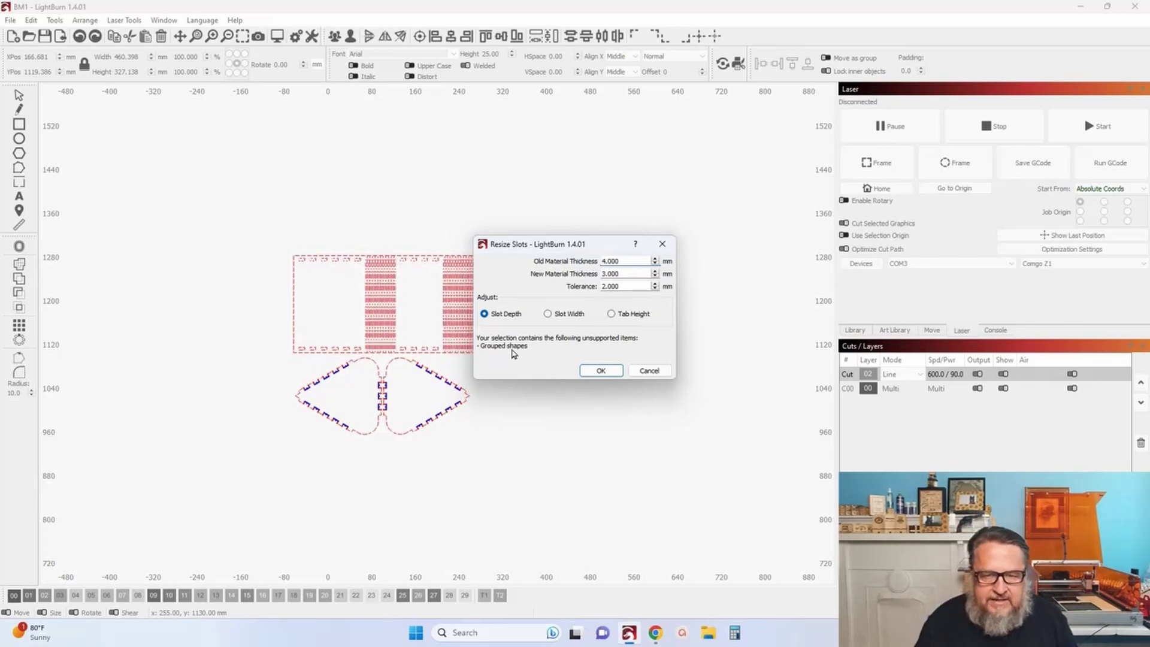
left_click(649, 370)
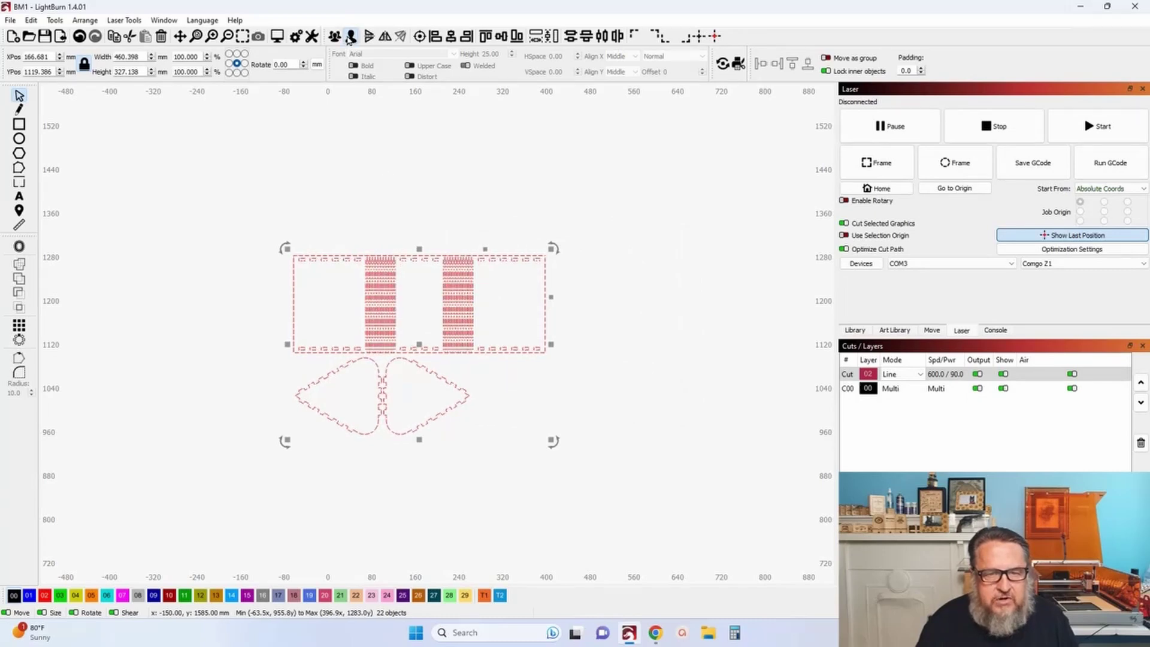
Ungroup the box into 222 separate objects and reopen Resize Slots in Selection.
left_click(349, 37)
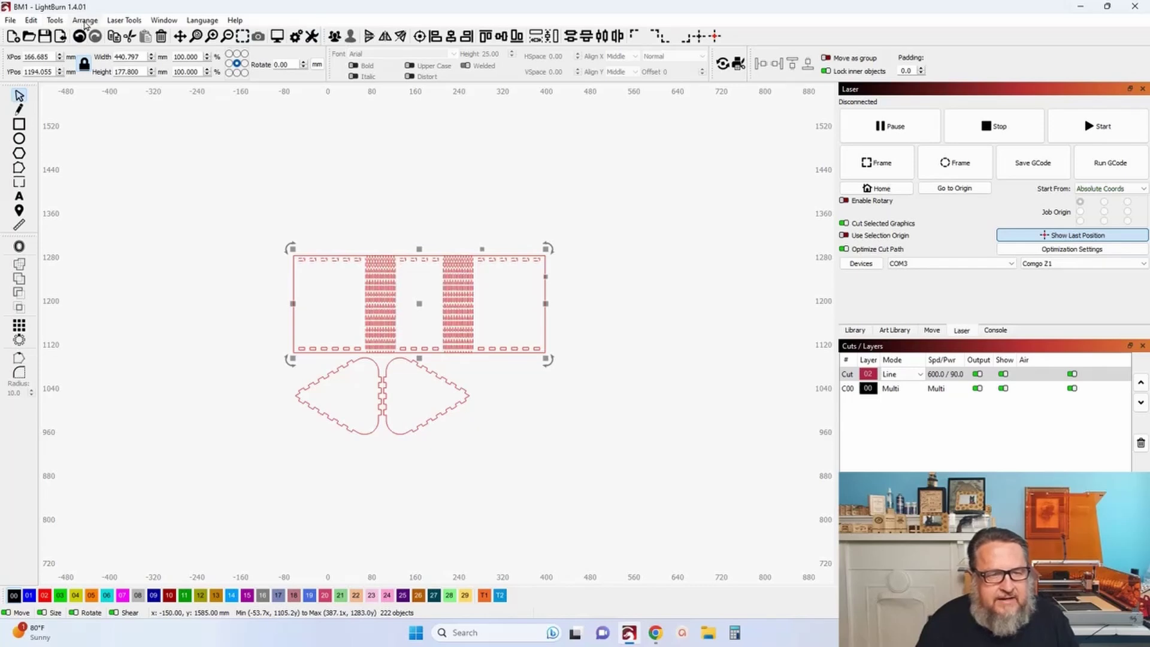
left_click(55, 21)
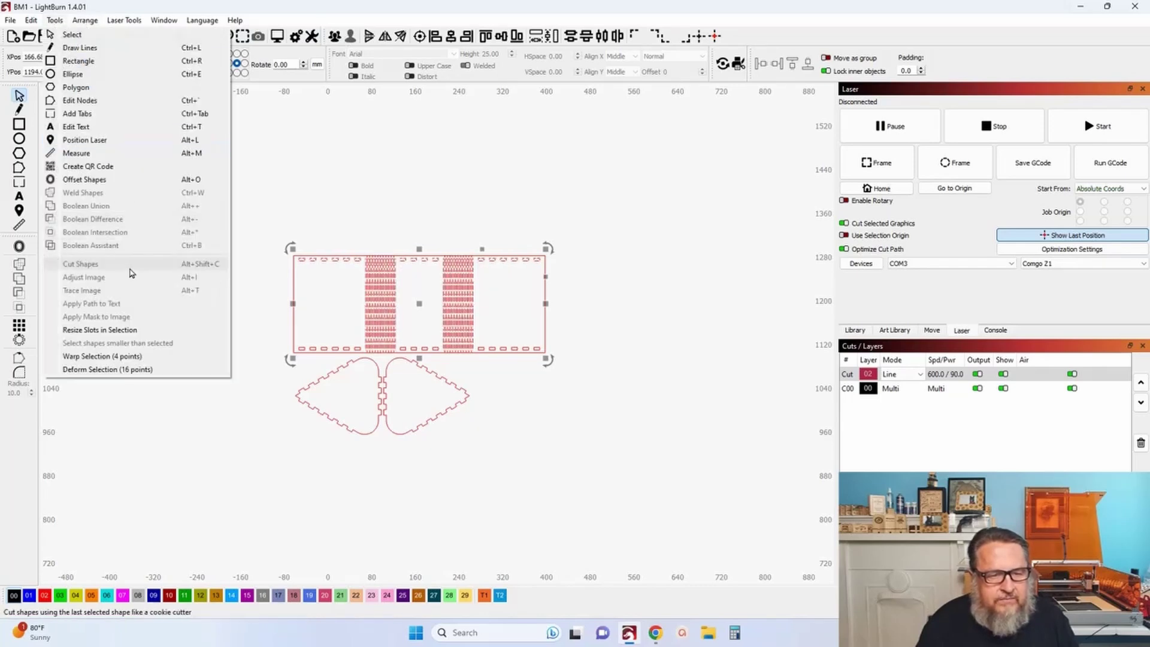
left_click(143, 334)
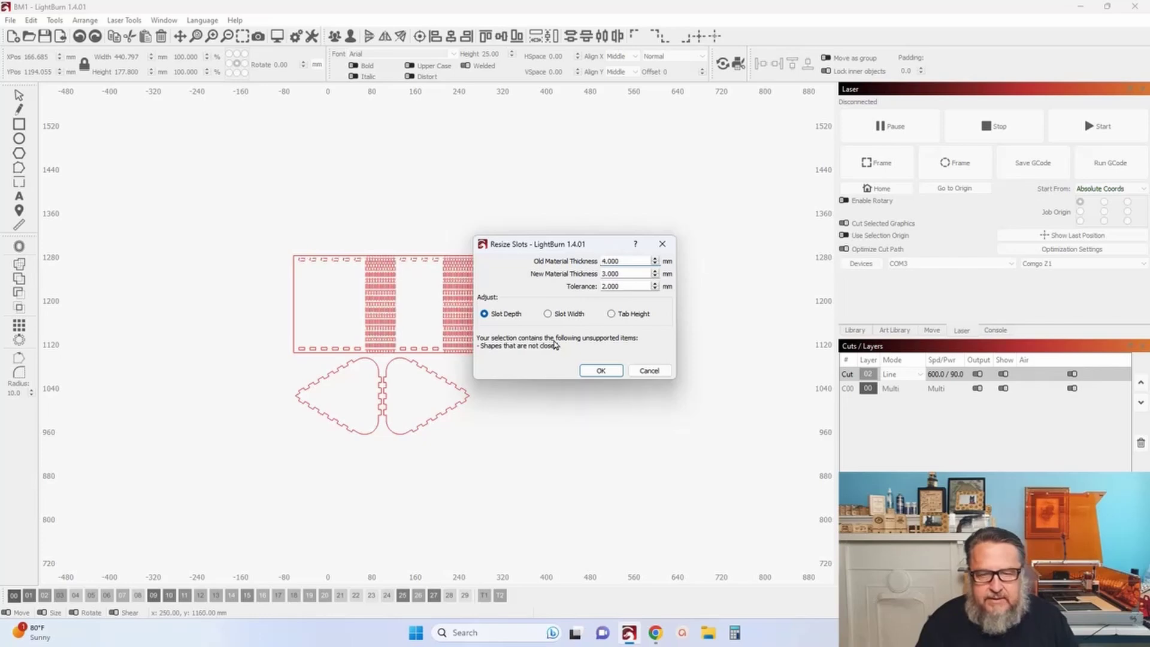
Close Resize Slots and move both heart pieces further down below the panel.
left_click(649, 370)
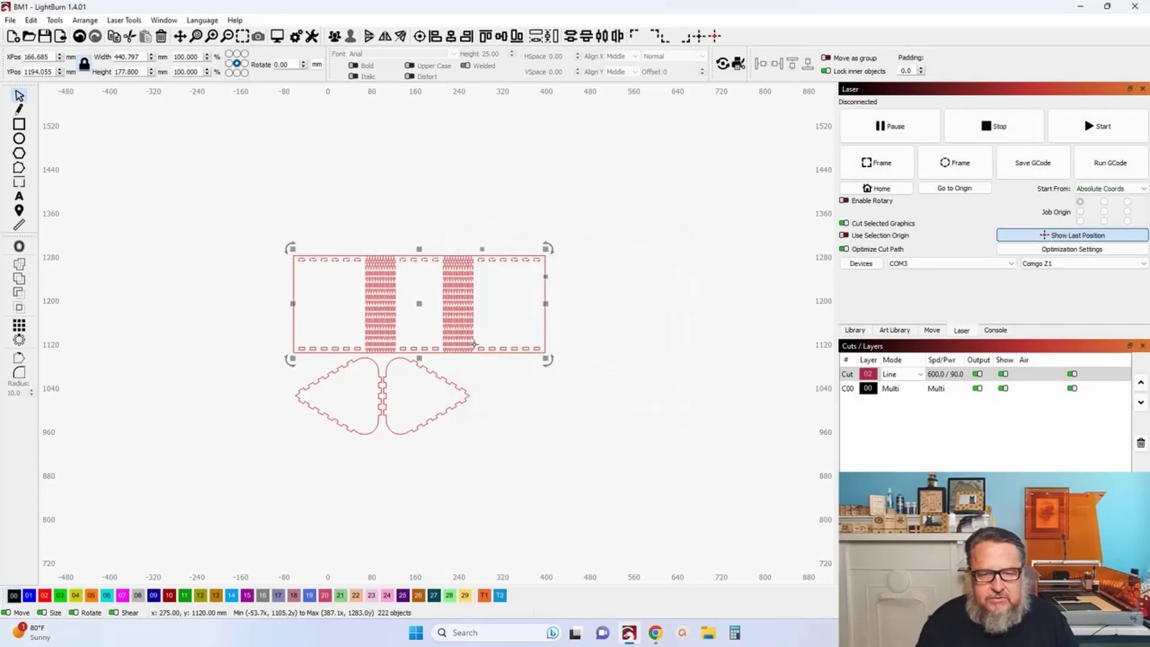
left_click(392, 167)
left_click_drag(396, 216, 394, 170)
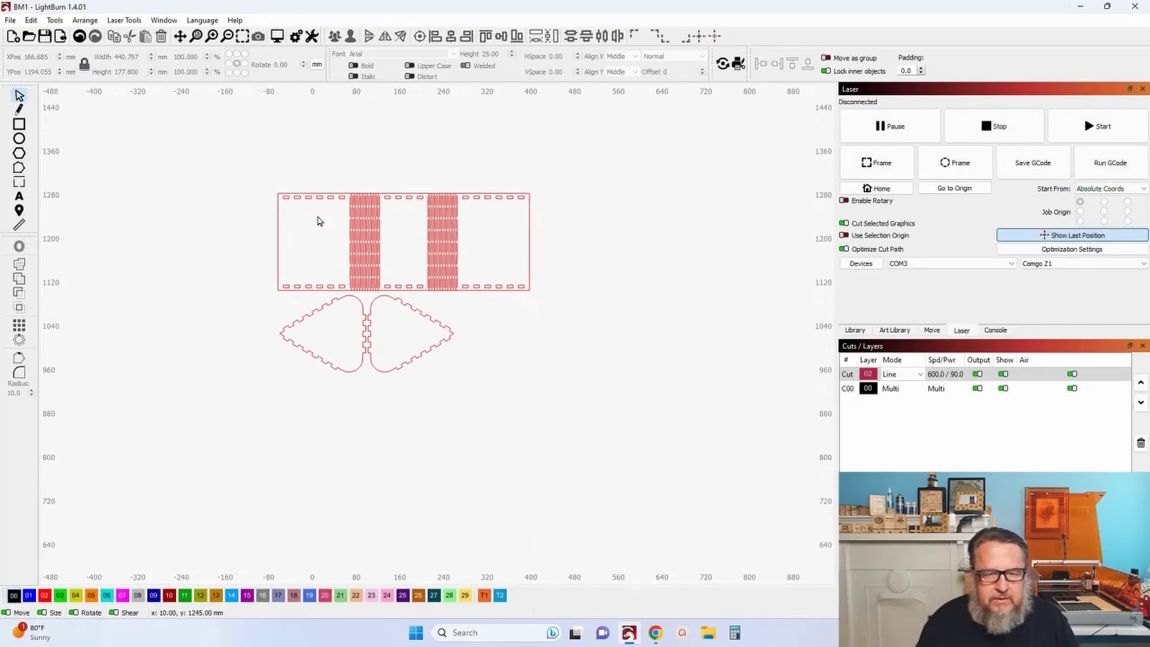
scroll(319, 221, "up", 3)
left_click_drag(474, 480, 337, 439)
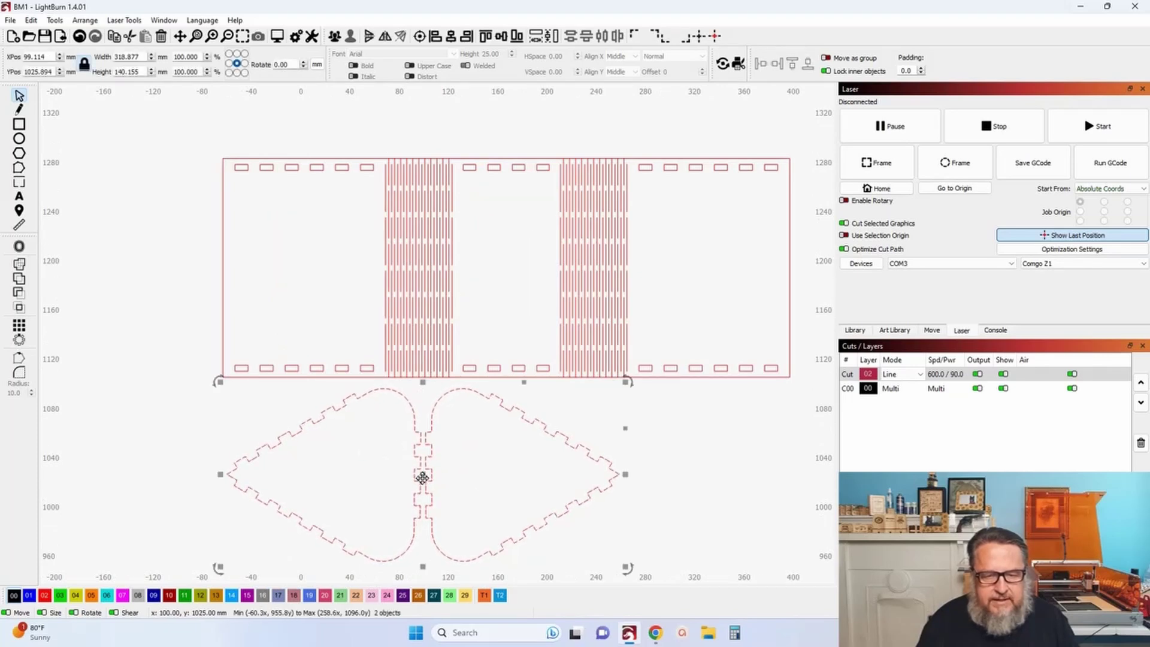
left_click_drag(422, 476, 417, 569)
left_click(413, 386)
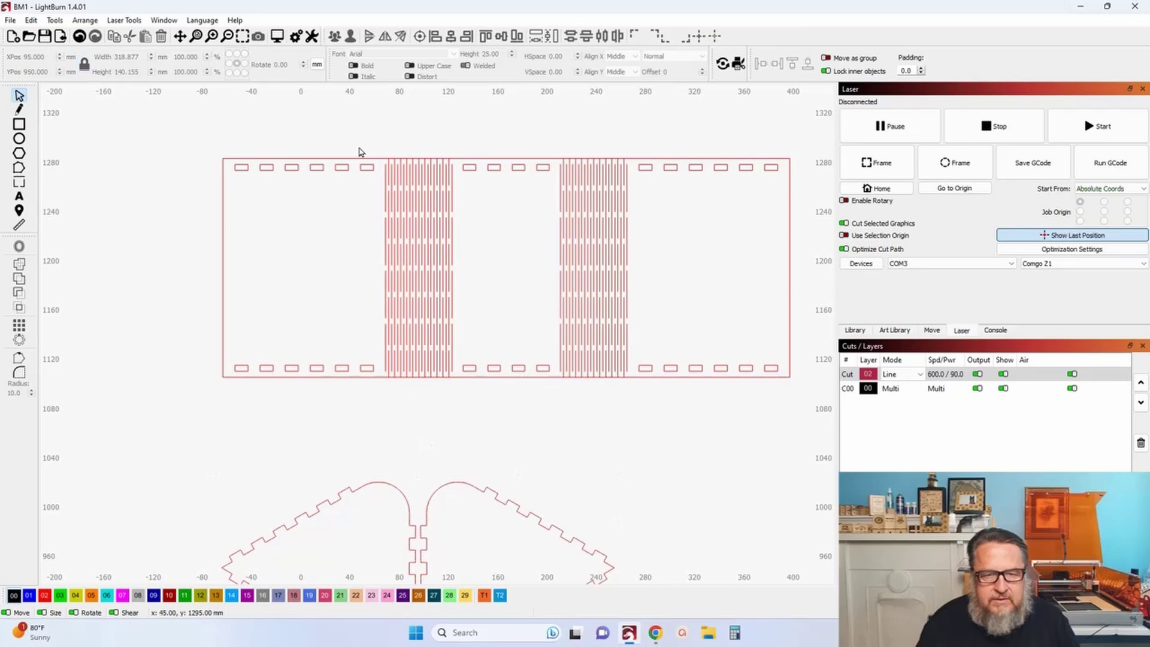
Select the left hinge column, then the right one, and deselect.
left_click_drag(381, 141, 462, 396)
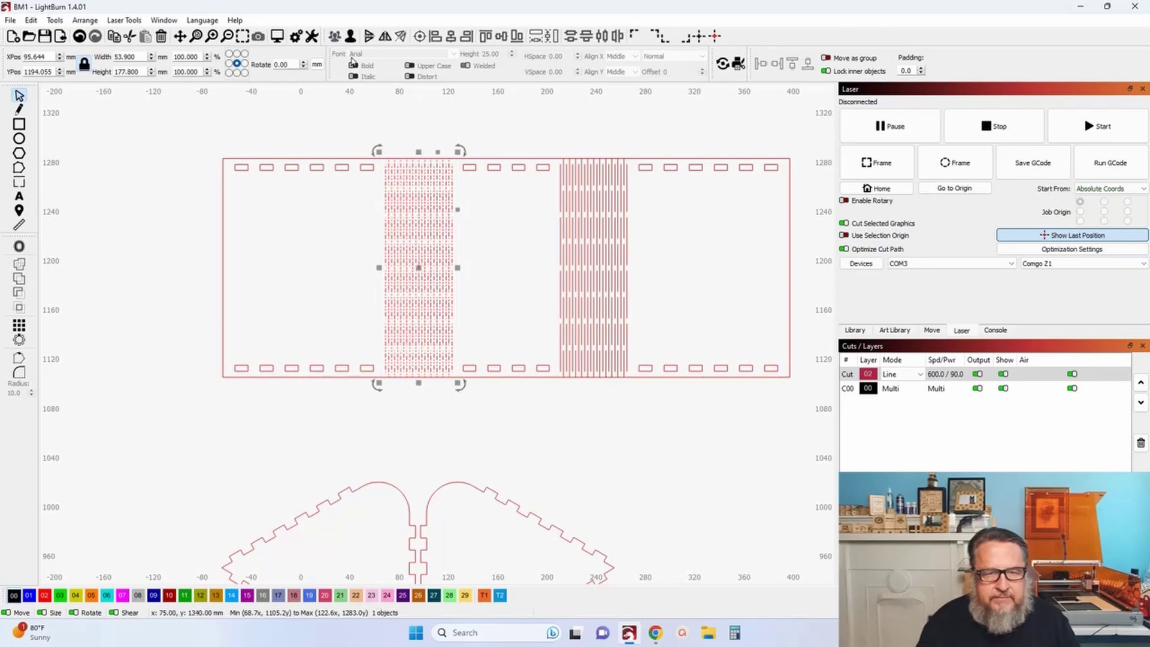
key("Escape")
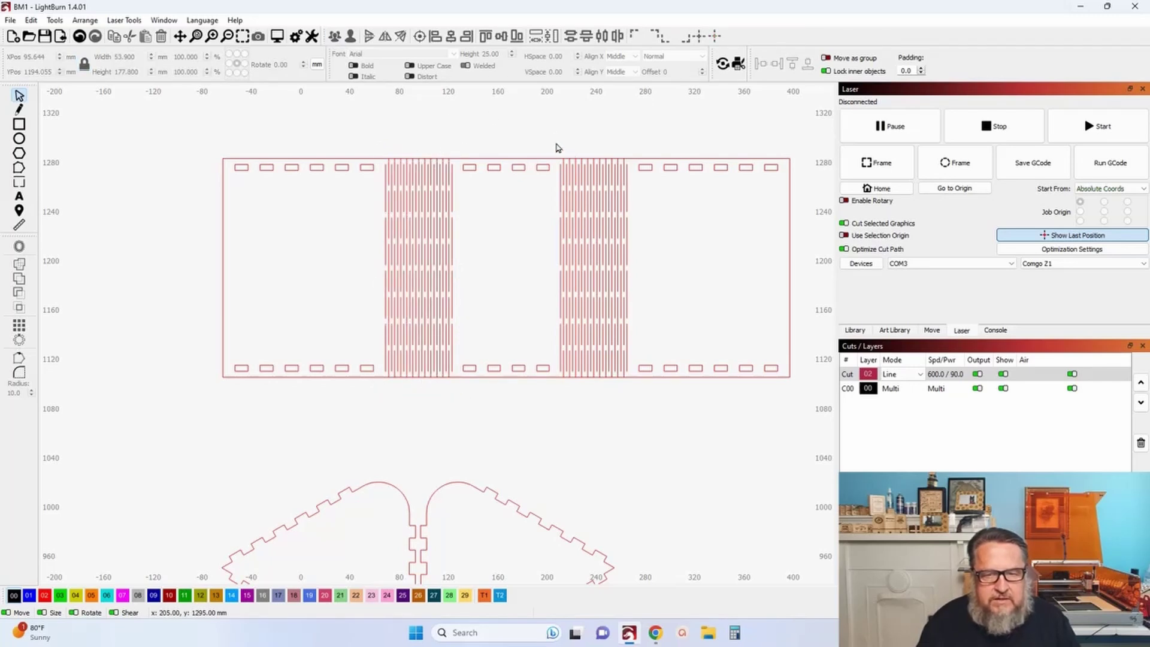
left_click_drag(555, 142, 633, 392)
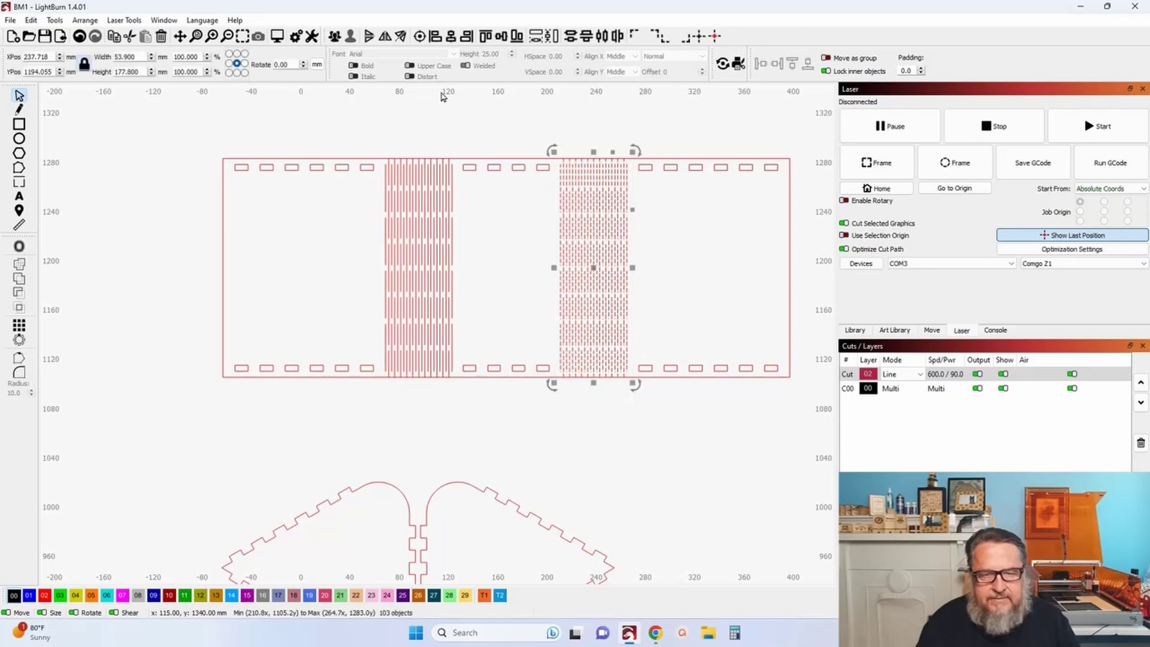
left_click(456, 132)
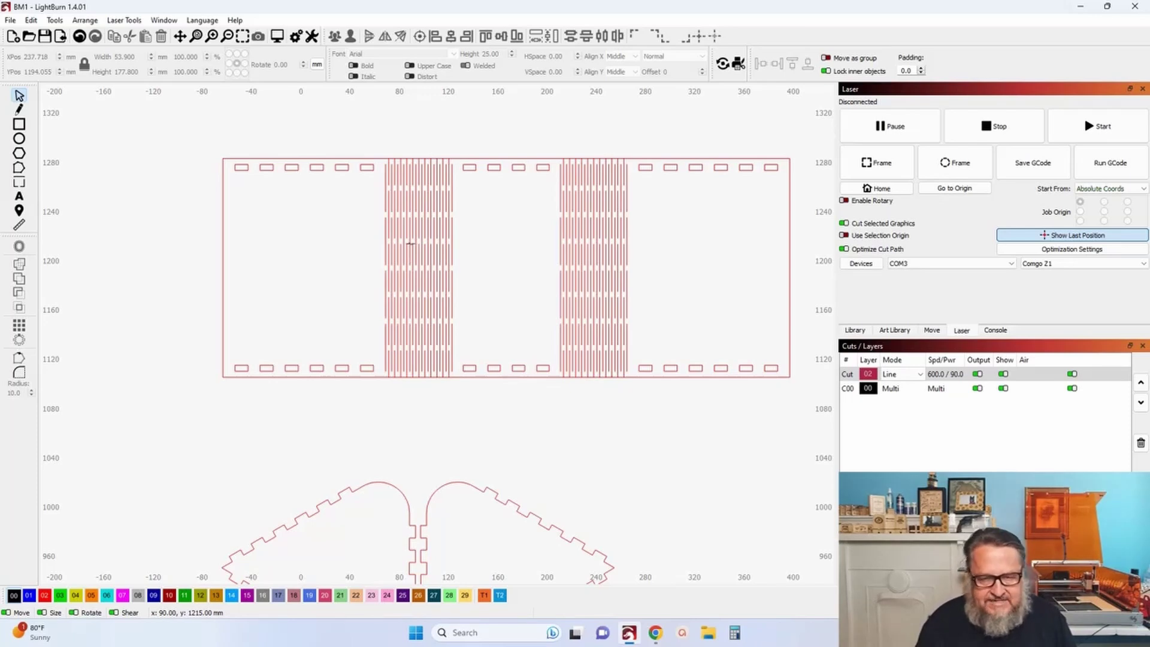
Move both heart pieces up to Y 1020, just below the box panel.
scroll(397, 421, "down", 3)
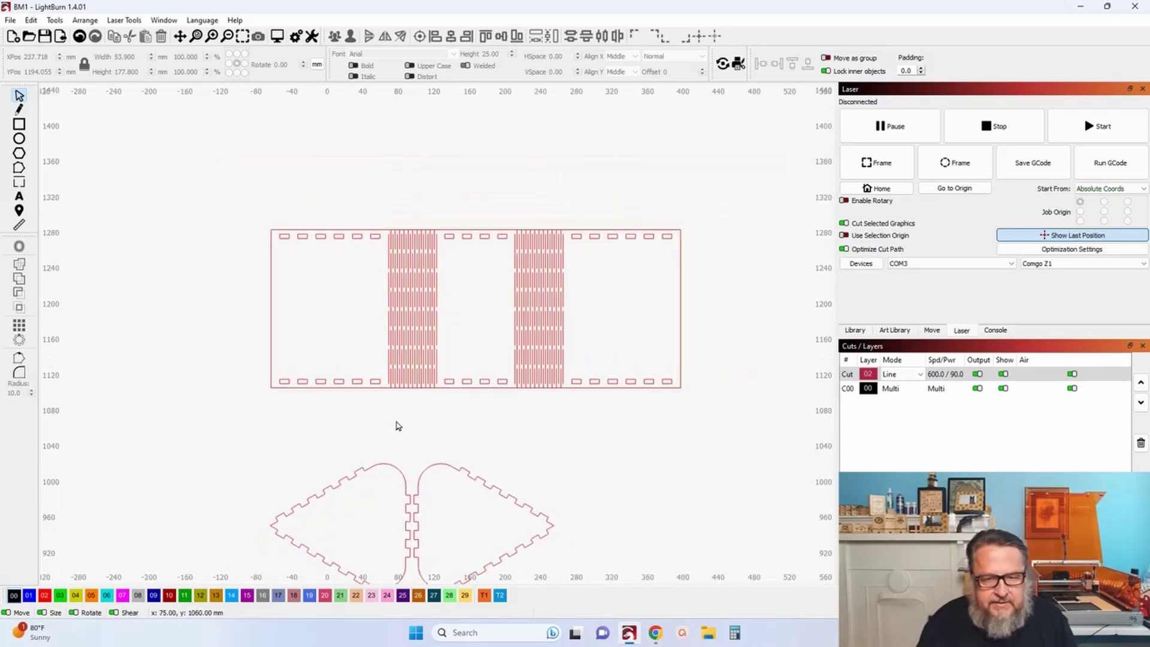
left_click_drag(251, 444, 572, 590)
left_click_drag(430, 509, 431, 462)
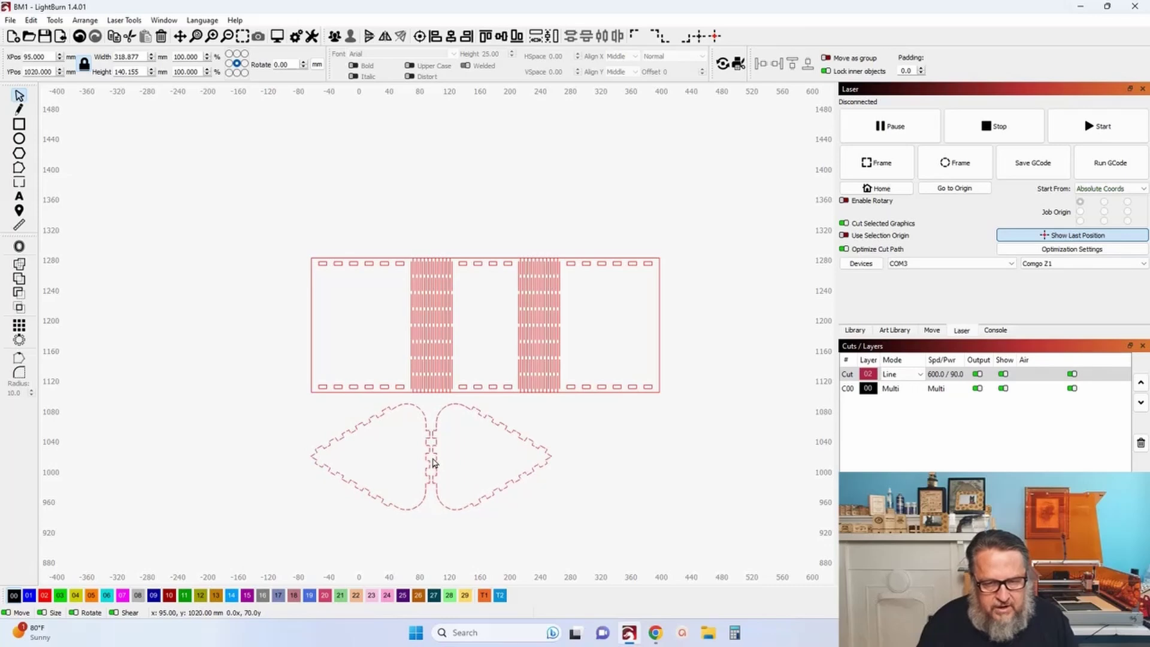
left_click(272, 197)
Select the whole design and open Resize Slots in Selection.
left_click_drag(272, 196, 708, 569)
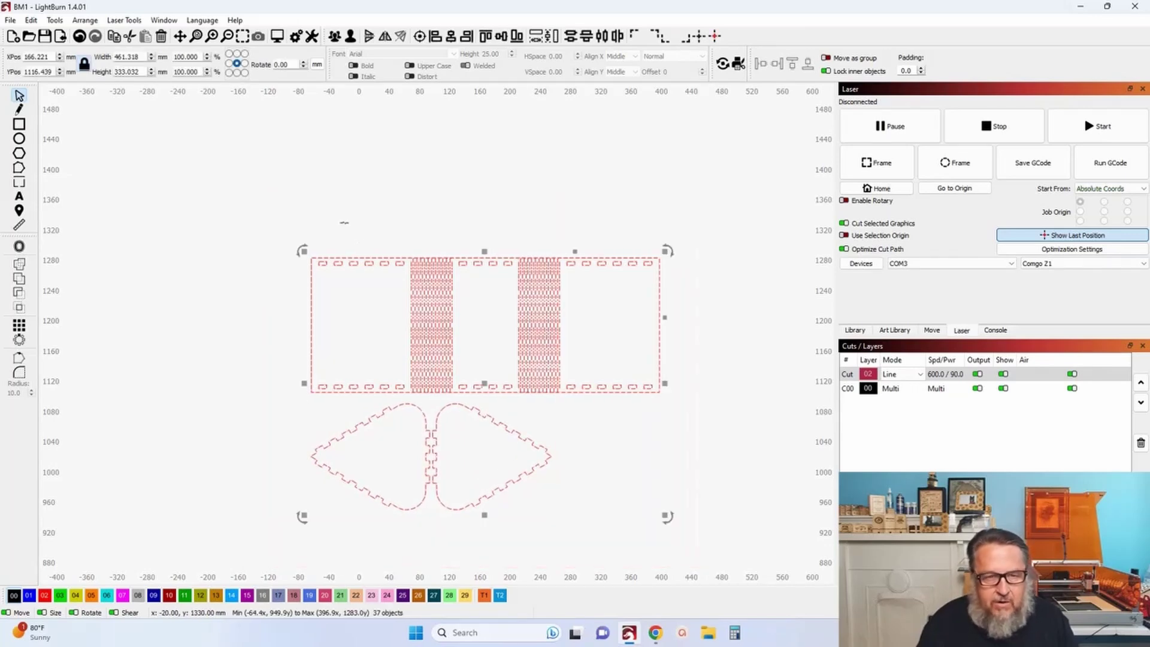
left_click(55, 20)
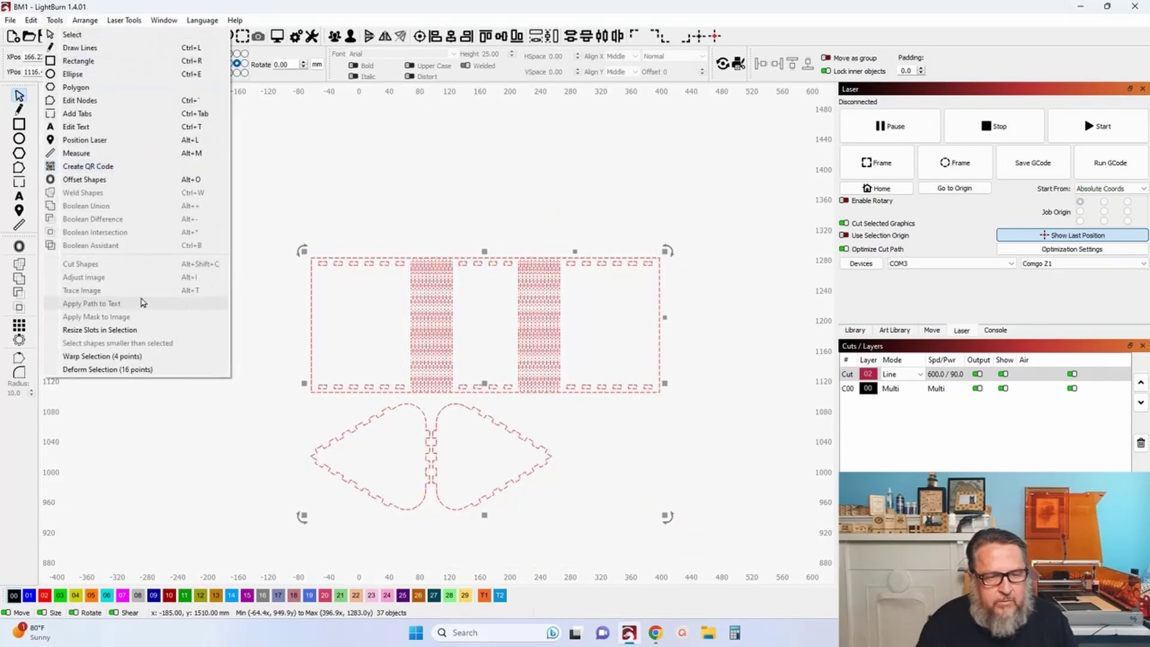
left_click(120, 329)
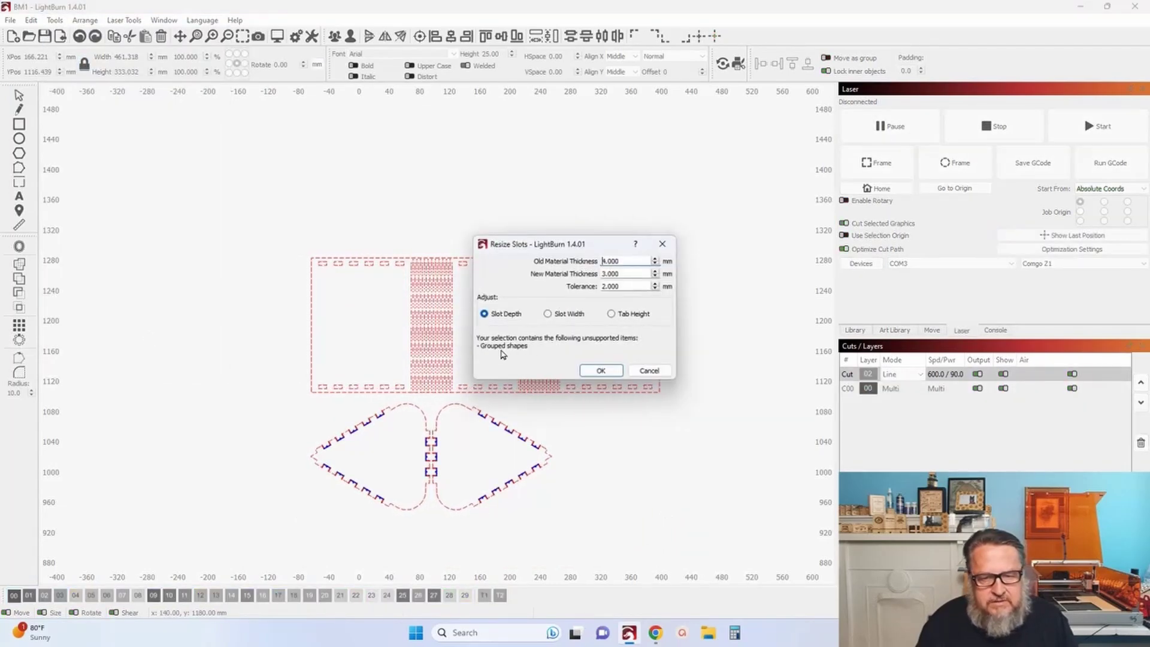
scroll(384, 271, "up", 5)
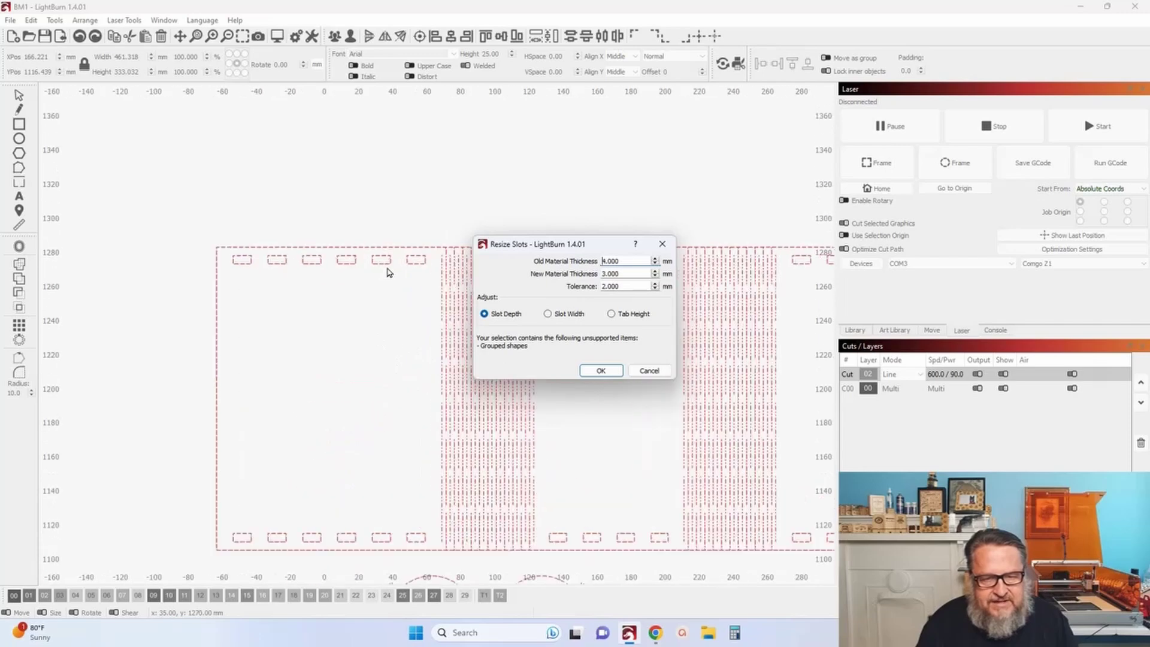
scroll(389, 272, "down", 5)
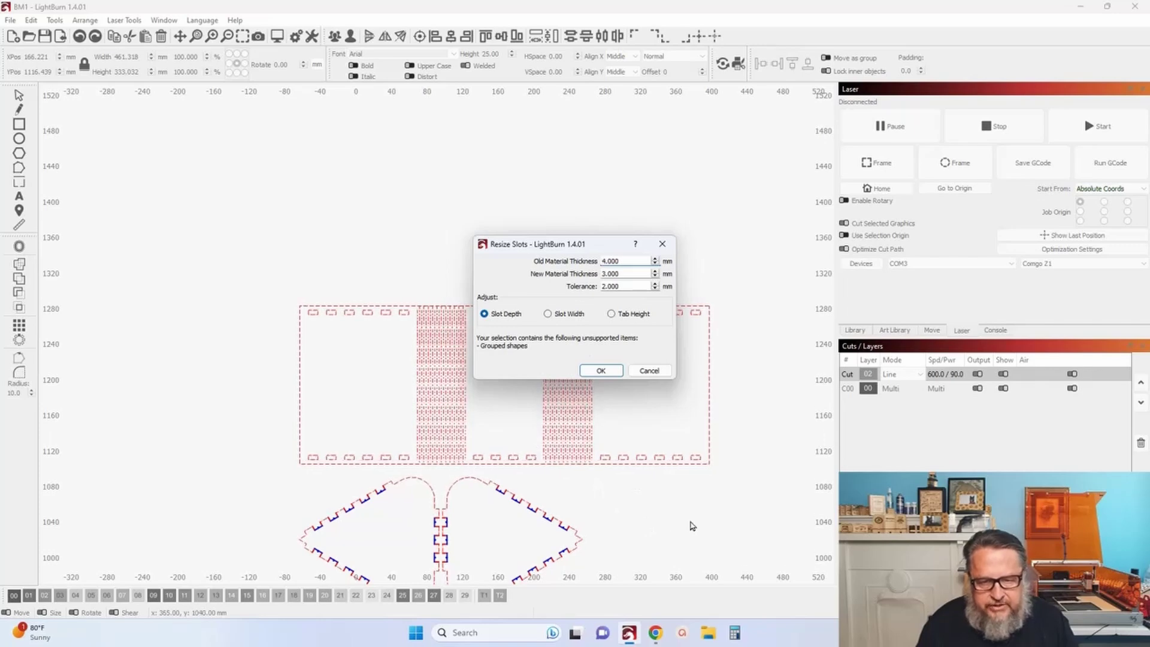
left_click_drag(738, 482, 518, 343)
scroll(379, 313, "up", 3)
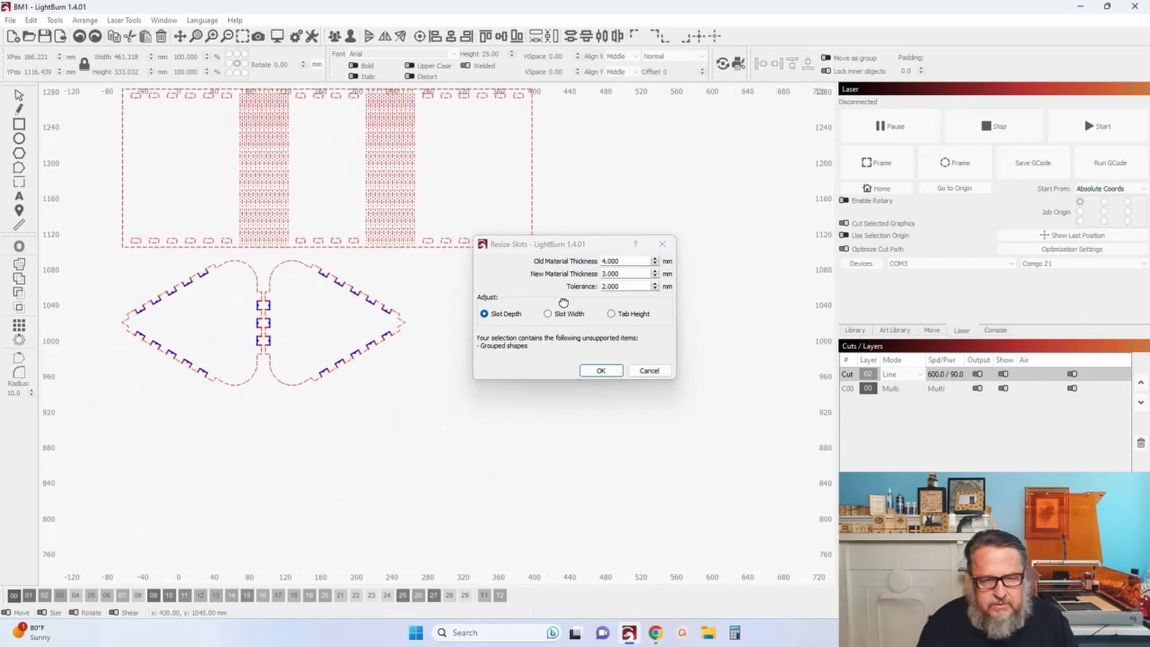
left_click_drag(379, 313, 264, 302)
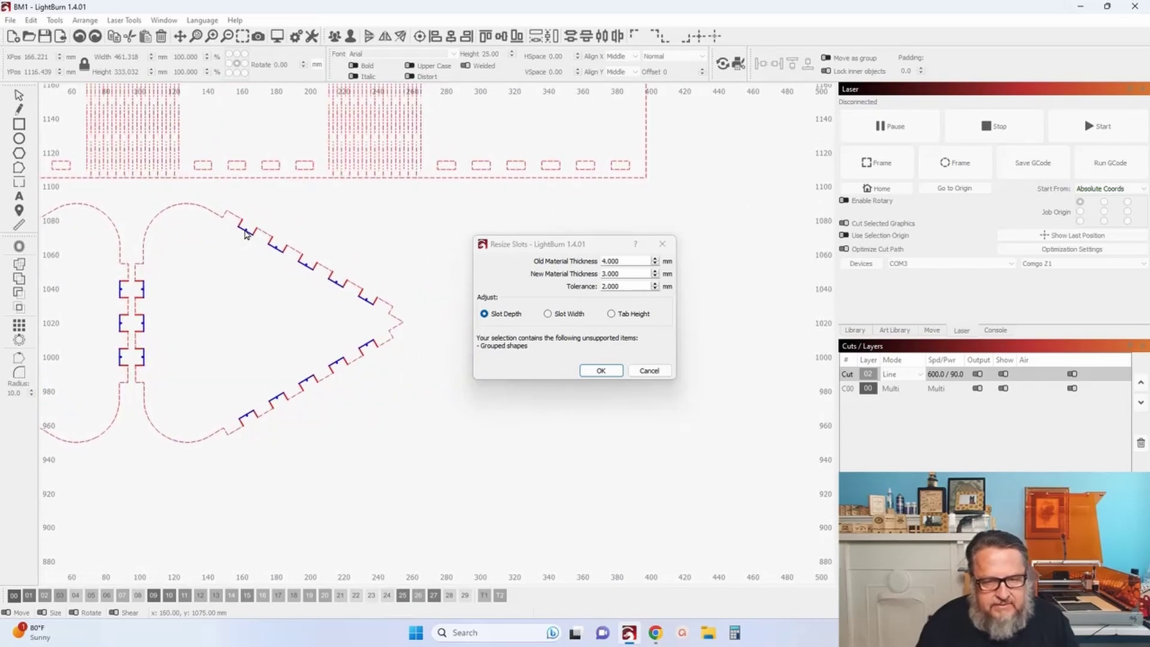
left_click(613, 315)
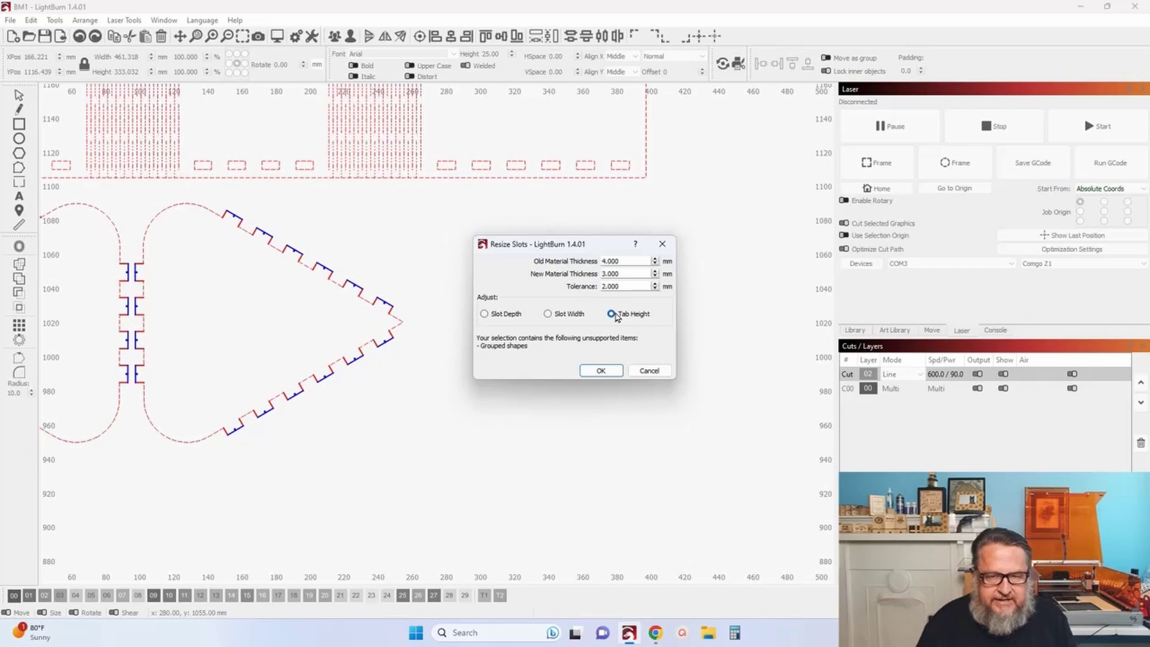
left_click(613, 315)
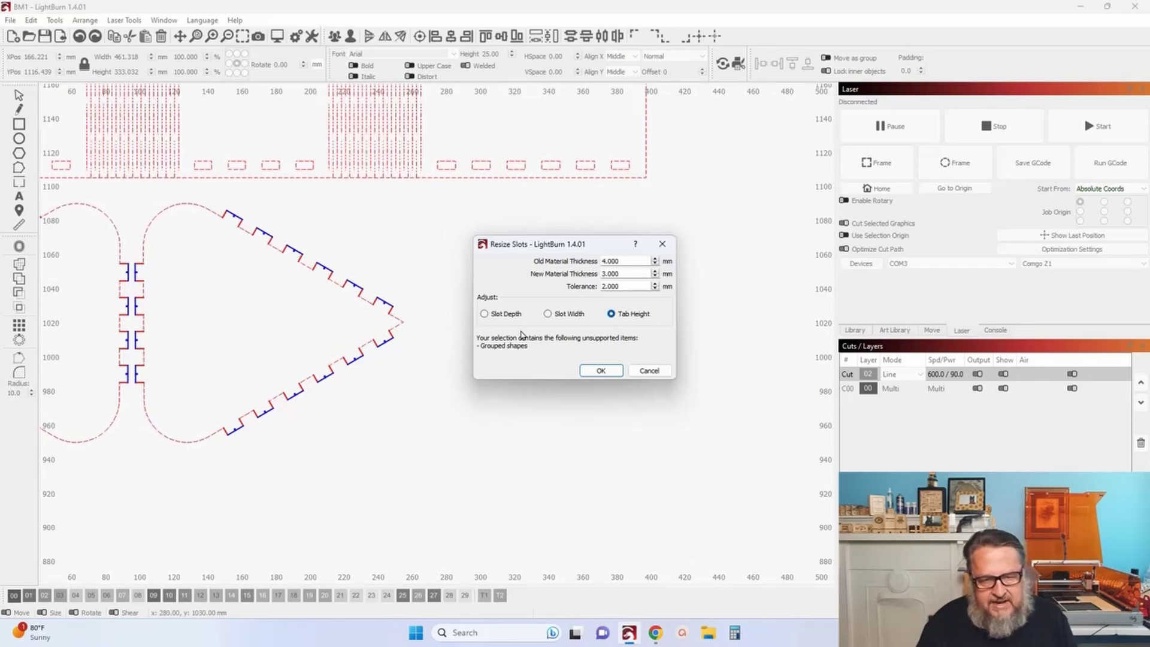
left_click(495, 318)
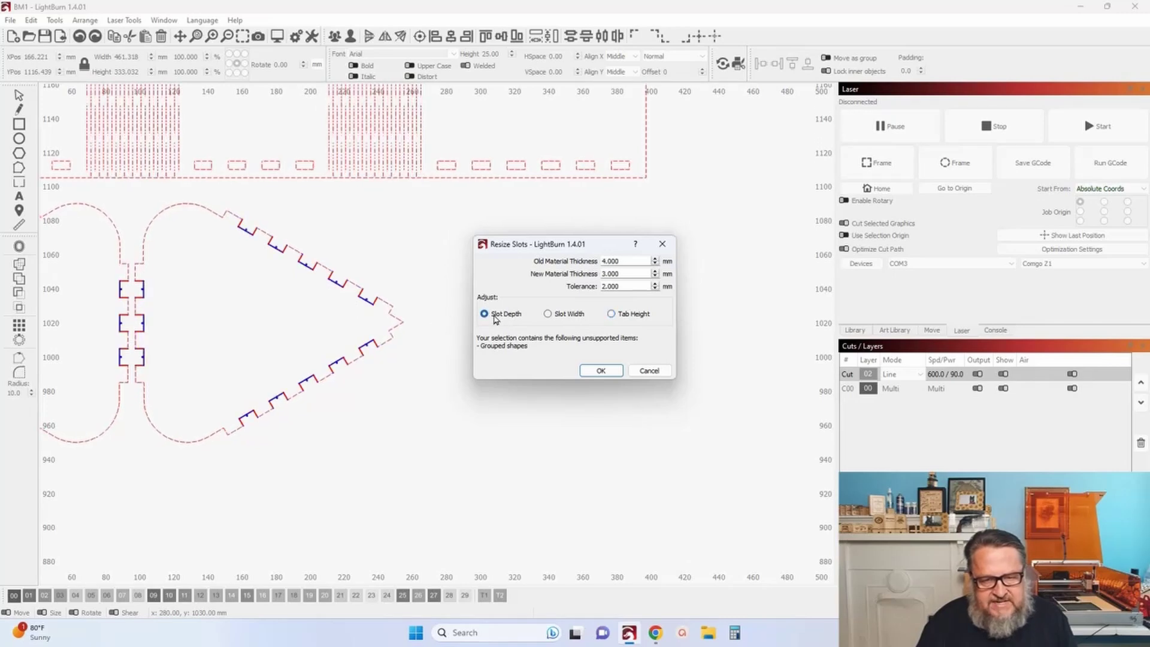
scroll(320, 313, "up", 6)
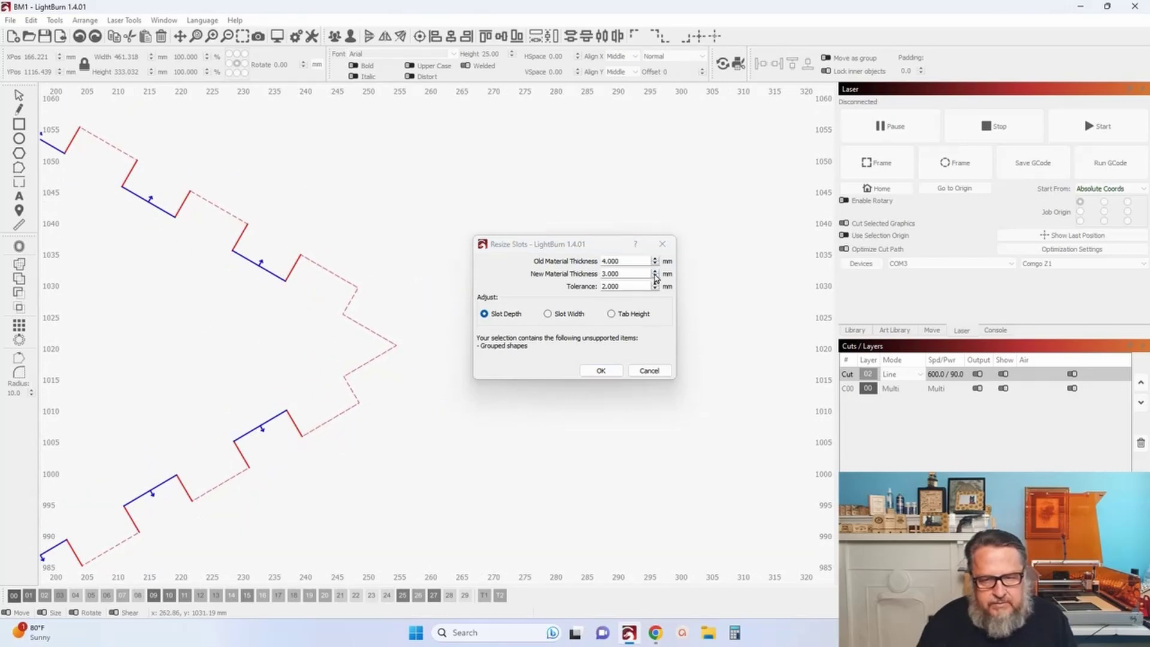
Set Resize Slots to 4.000 → 6.500 mm, tolerance 2.000, adjusting Slot Depth.
scroll(657, 275, "up", 5)
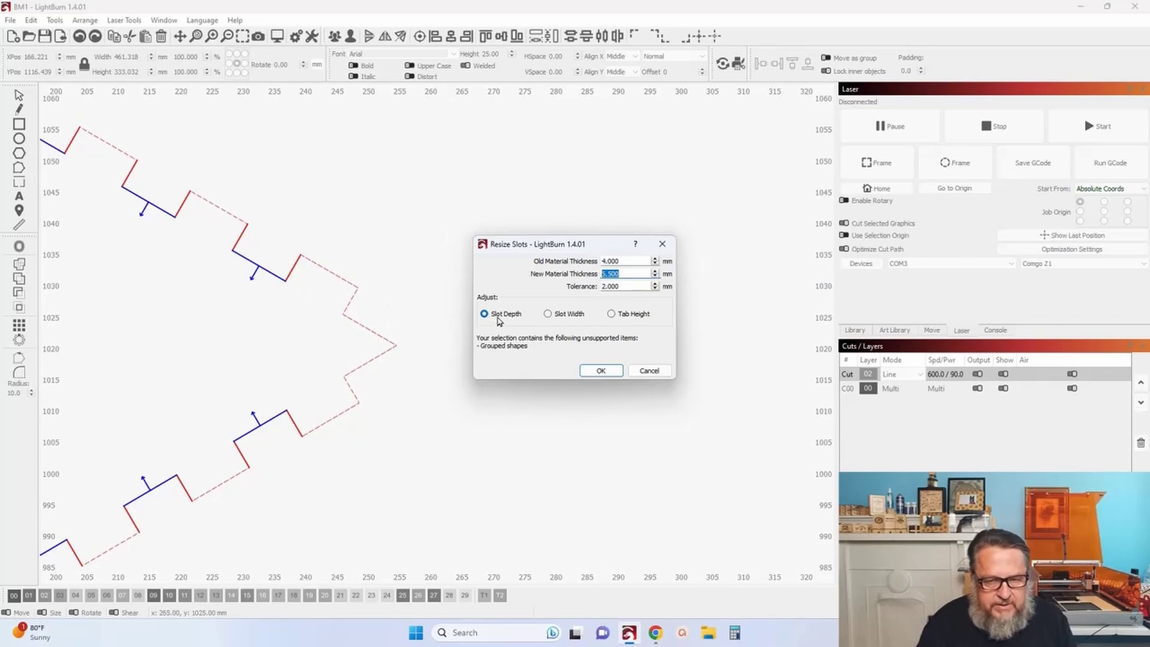
left_click(617, 314)
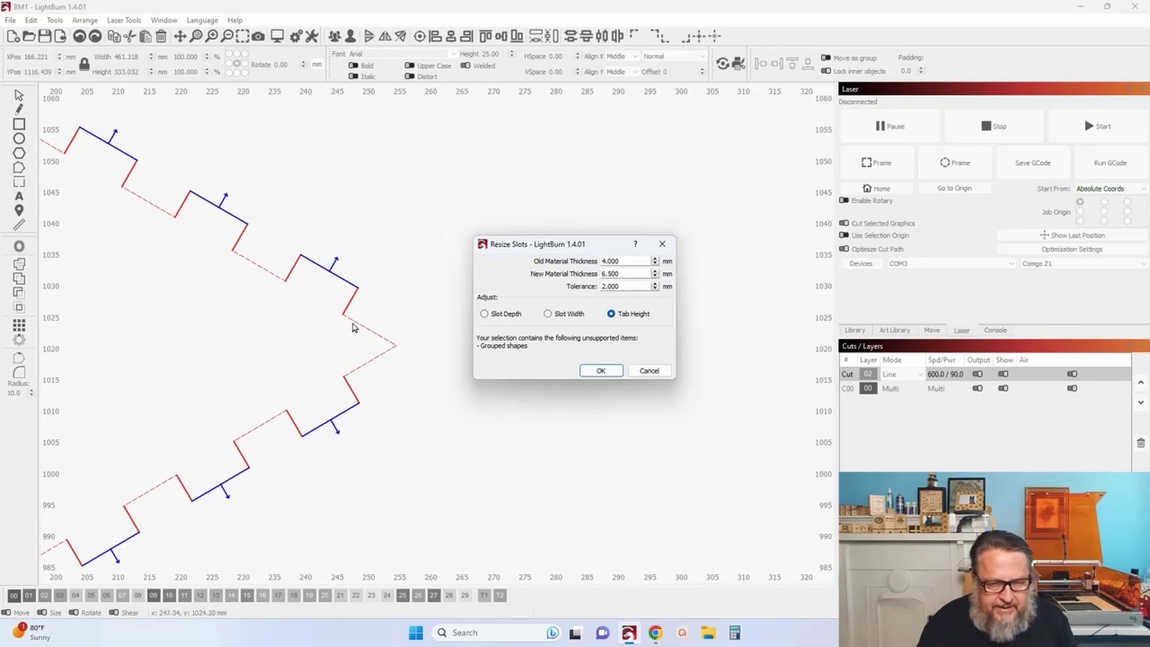
scroll(358, 331, "down", 3)
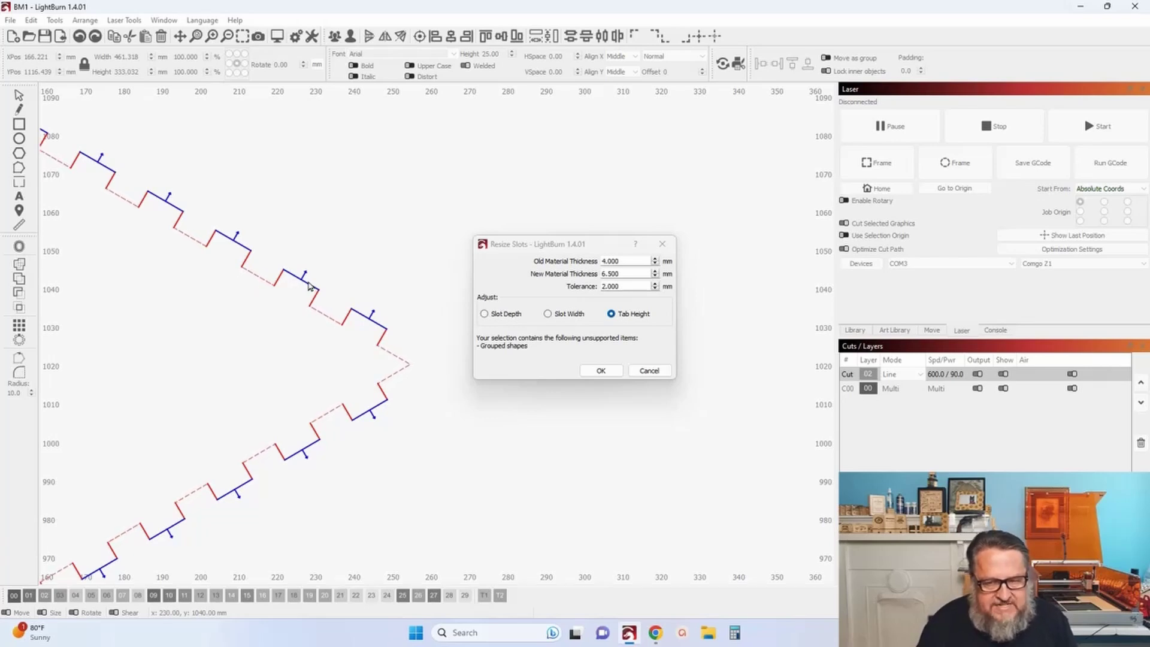
scroll(282, 332, "down", 2)
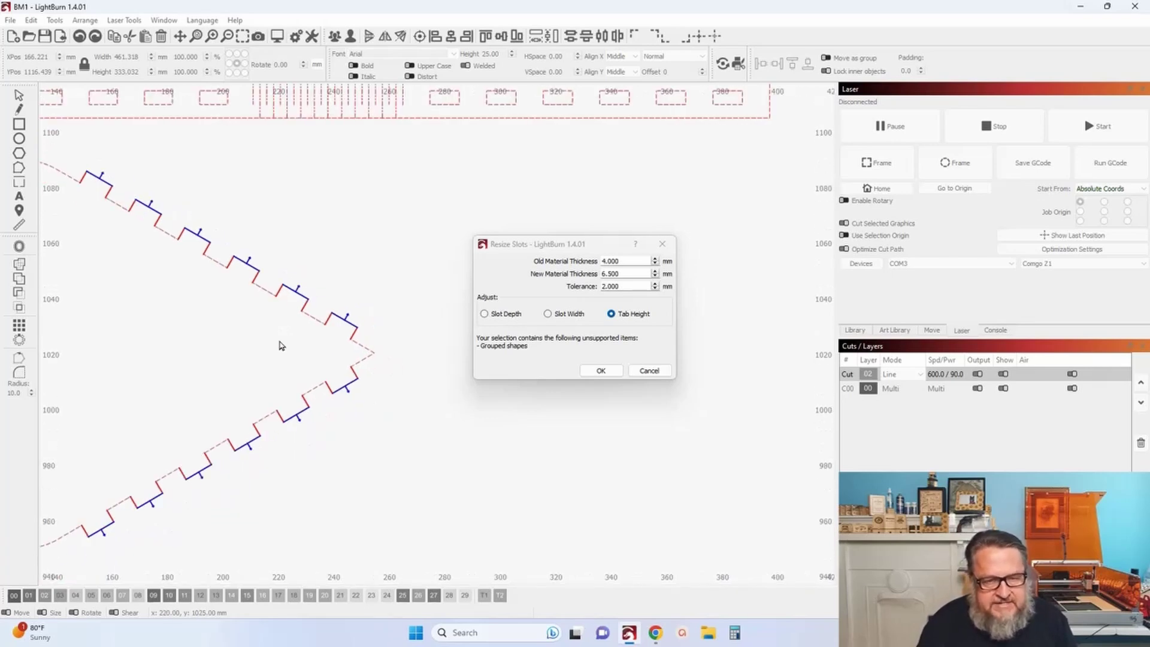
left_click_drag(219, 362, 257, 397)
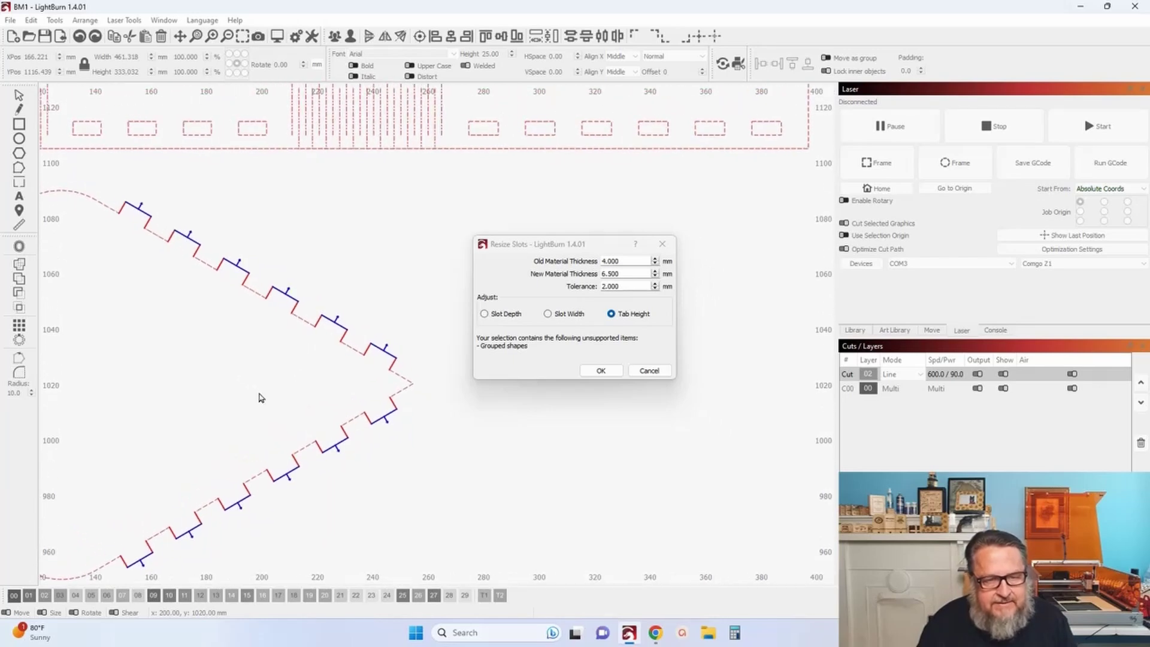
left_click(484, 315)
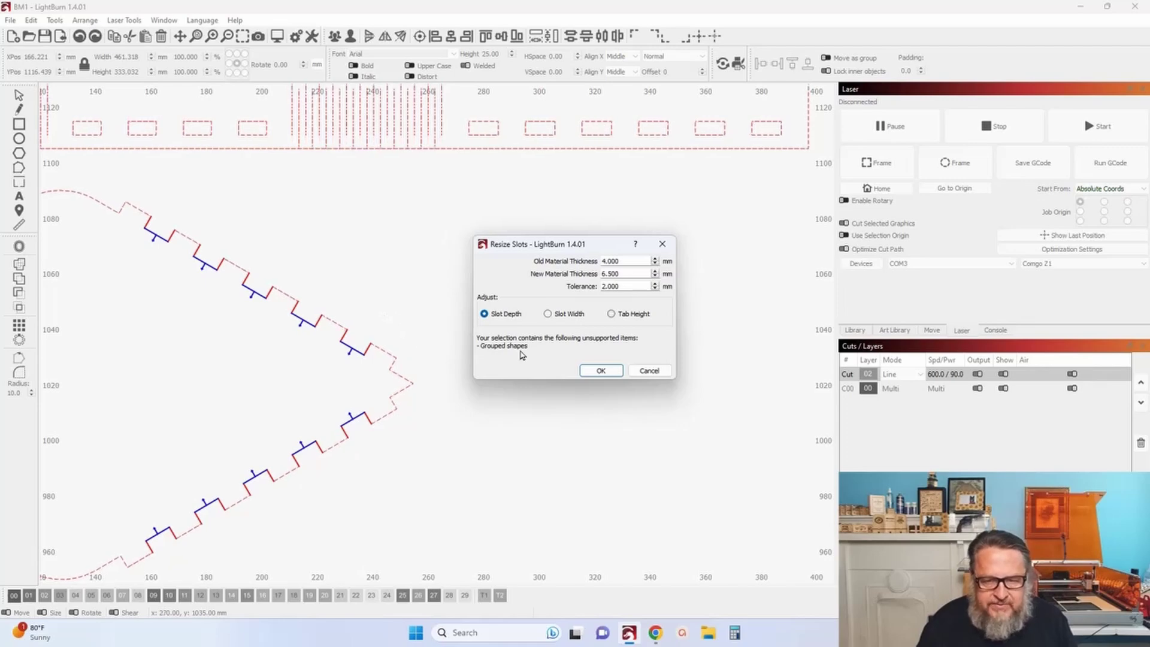
Cancel the slot resizing and bring both heart halves into view.
left_click(649, 370)
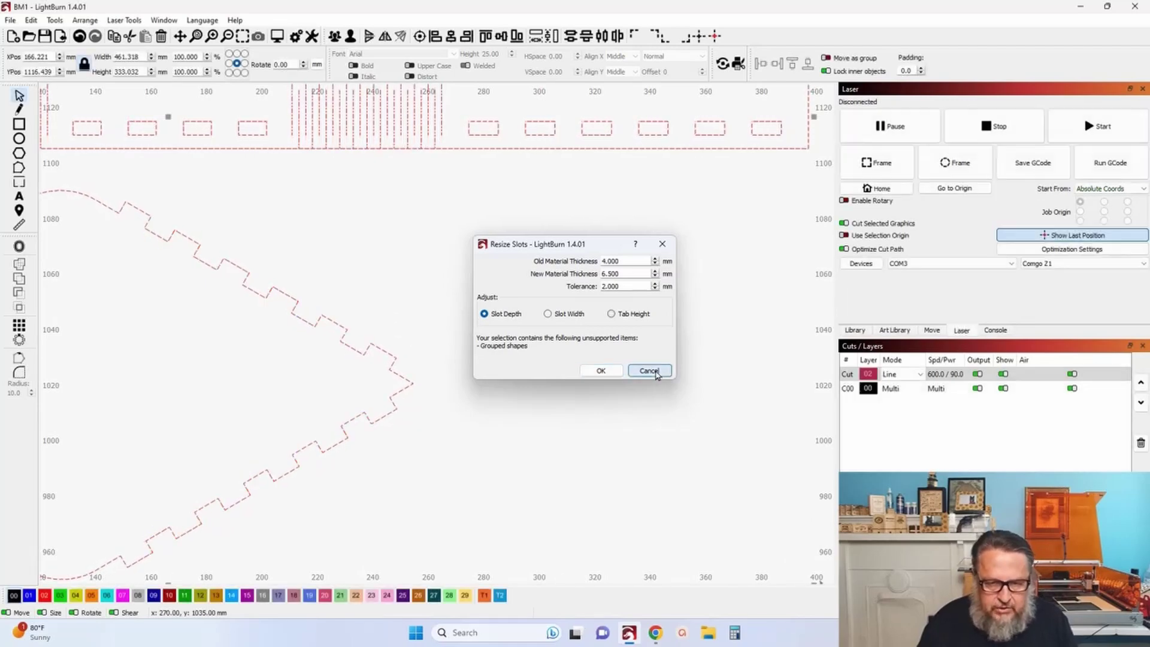
left_click_drag(461, 487, 647, 449)
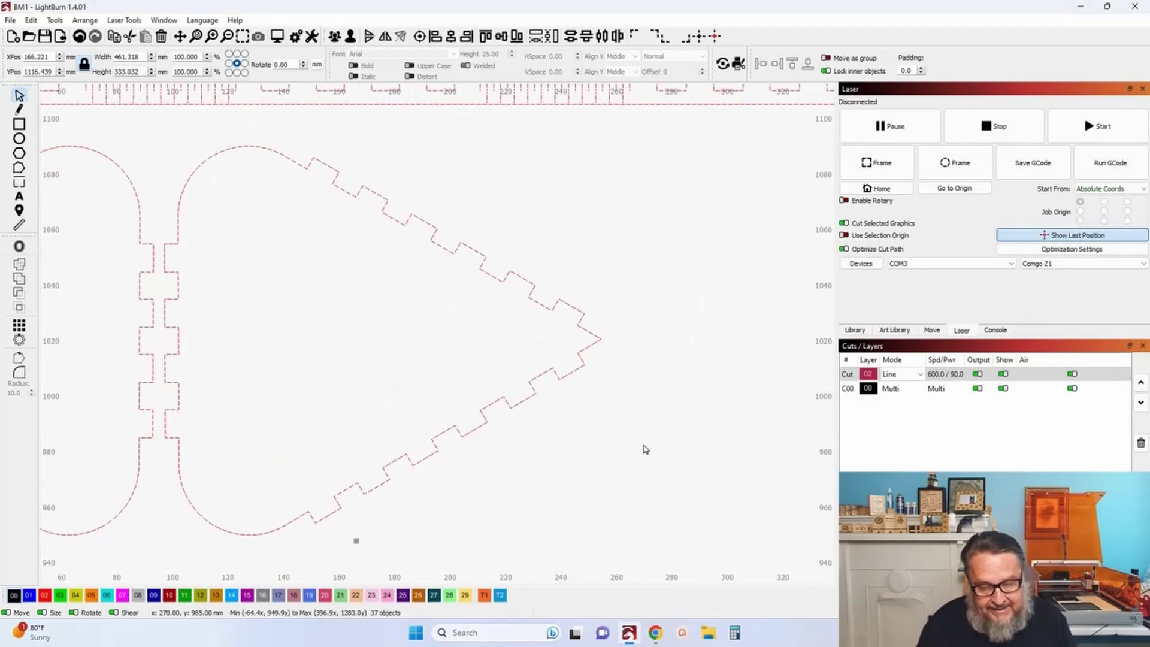
scroll(635, 446, "down", 4)
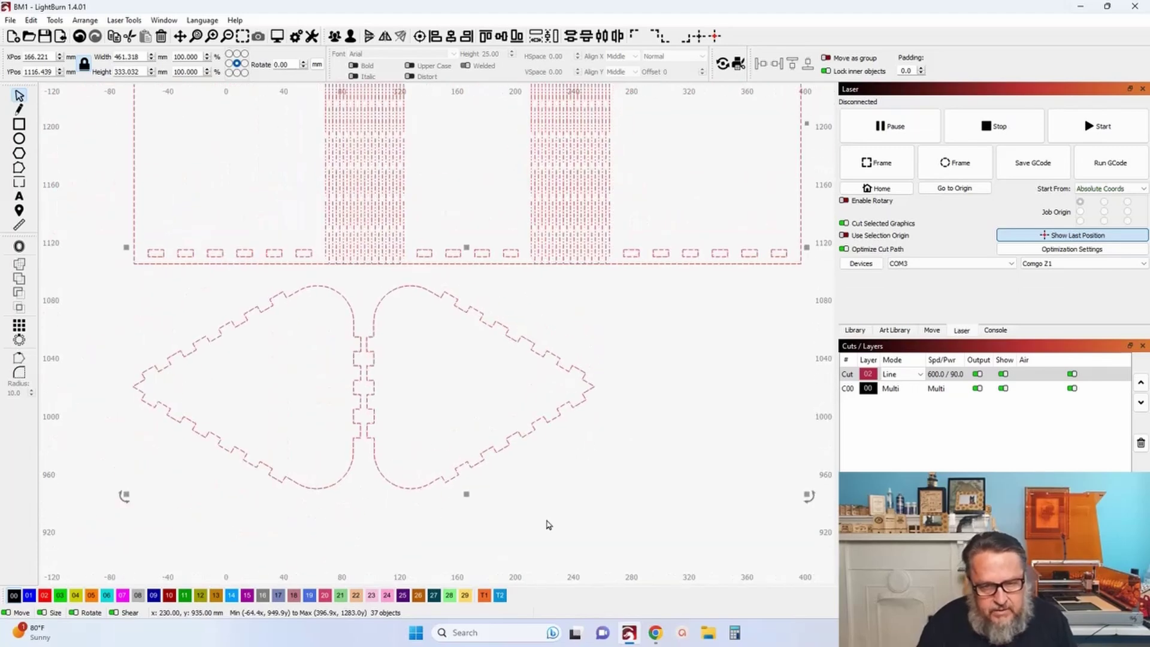
left_click(552, 437)
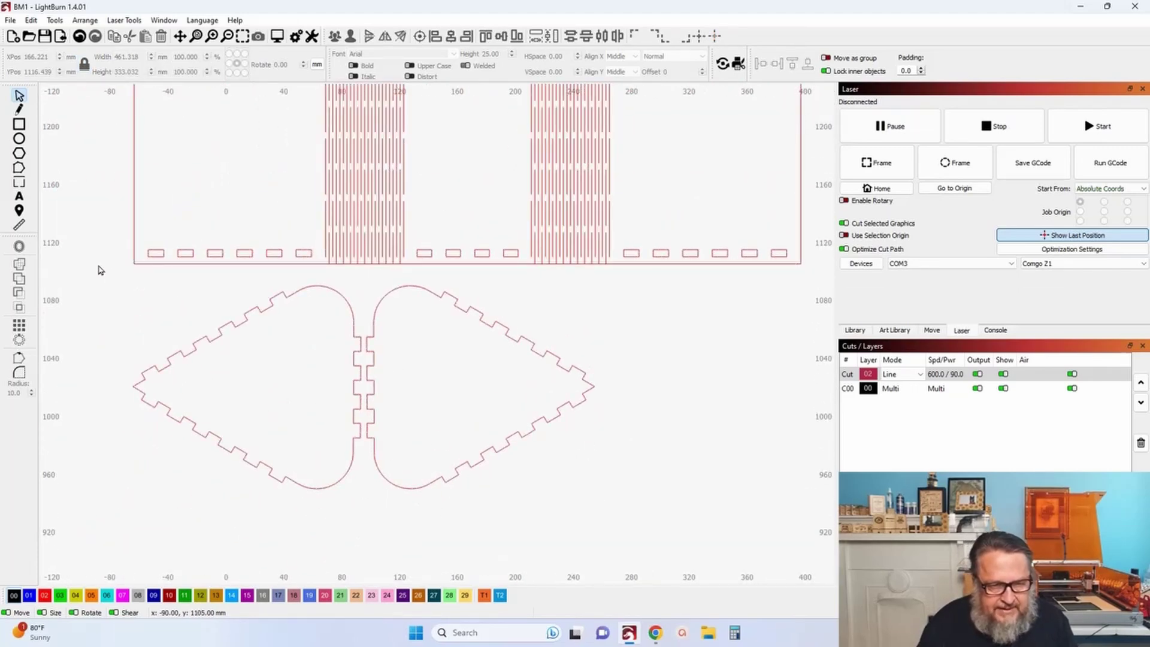
left_click_drag(99, 264, 635, 541)
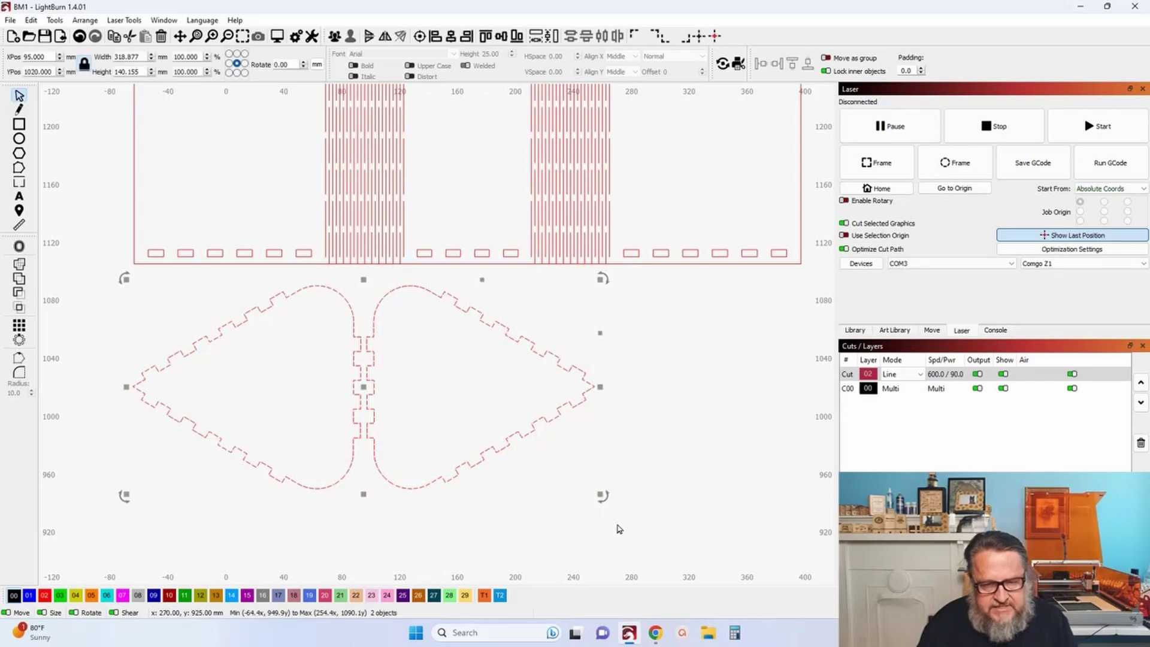
left_click(659, 351)
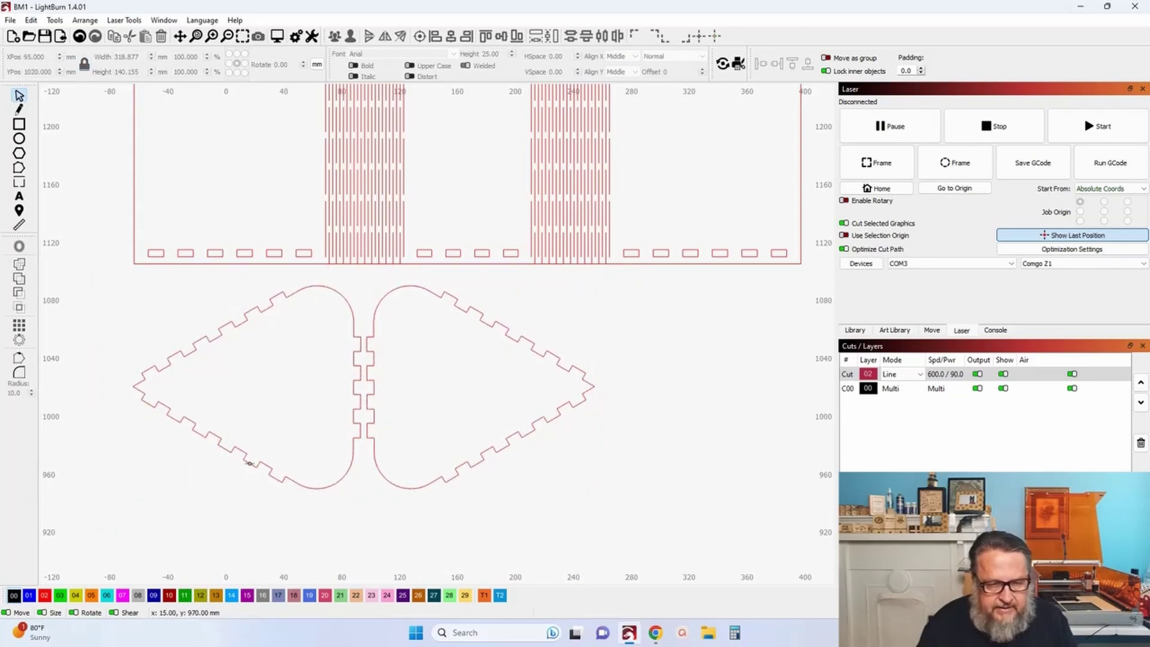
Delete the left heart half and select the remaining right half.
left_click_drag(250, 474, 194, 418)
key("Delete")
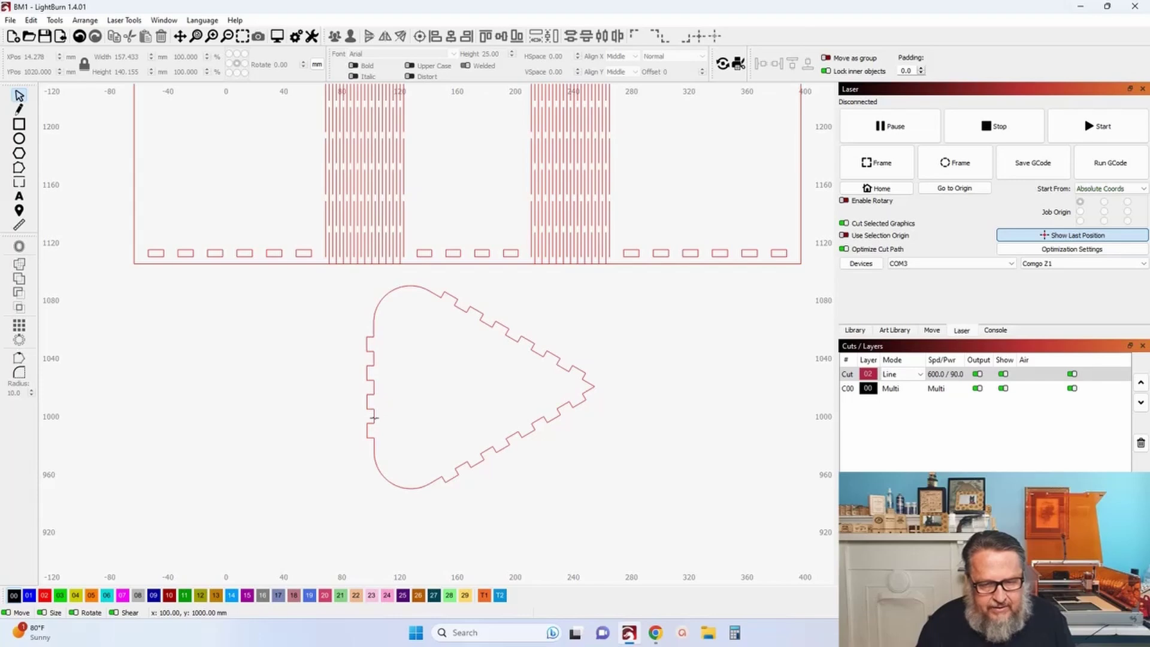
left_click(374, 418)
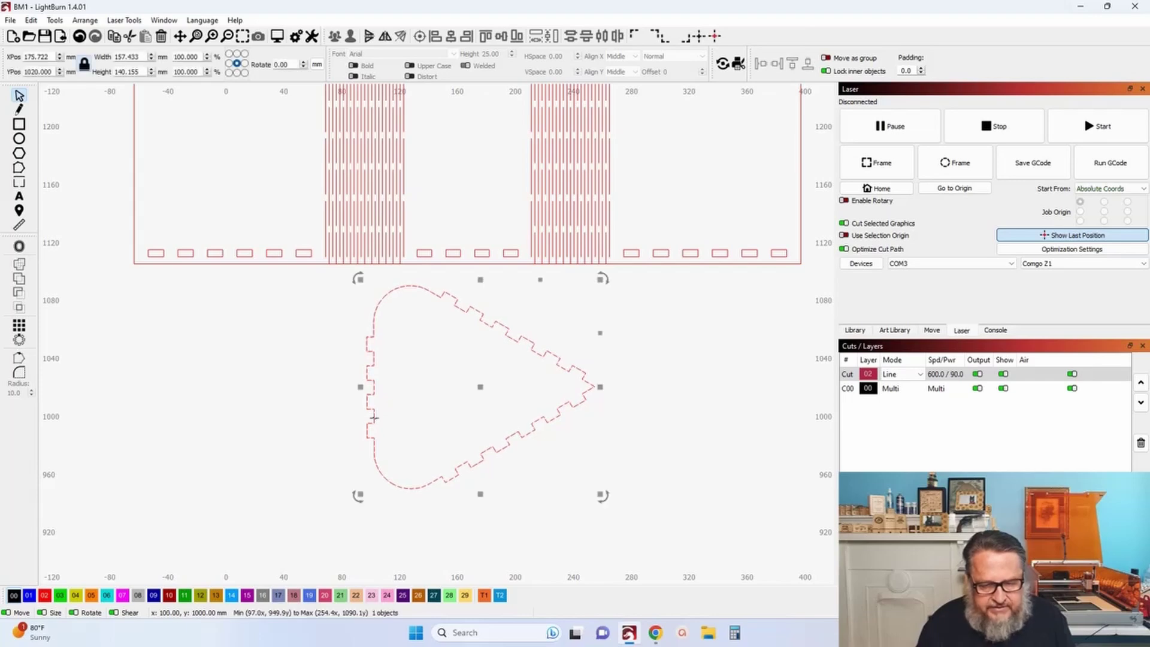
Insert one extra node on the heart half's lower outline using Edit Nodes.
left_click(19, 168)
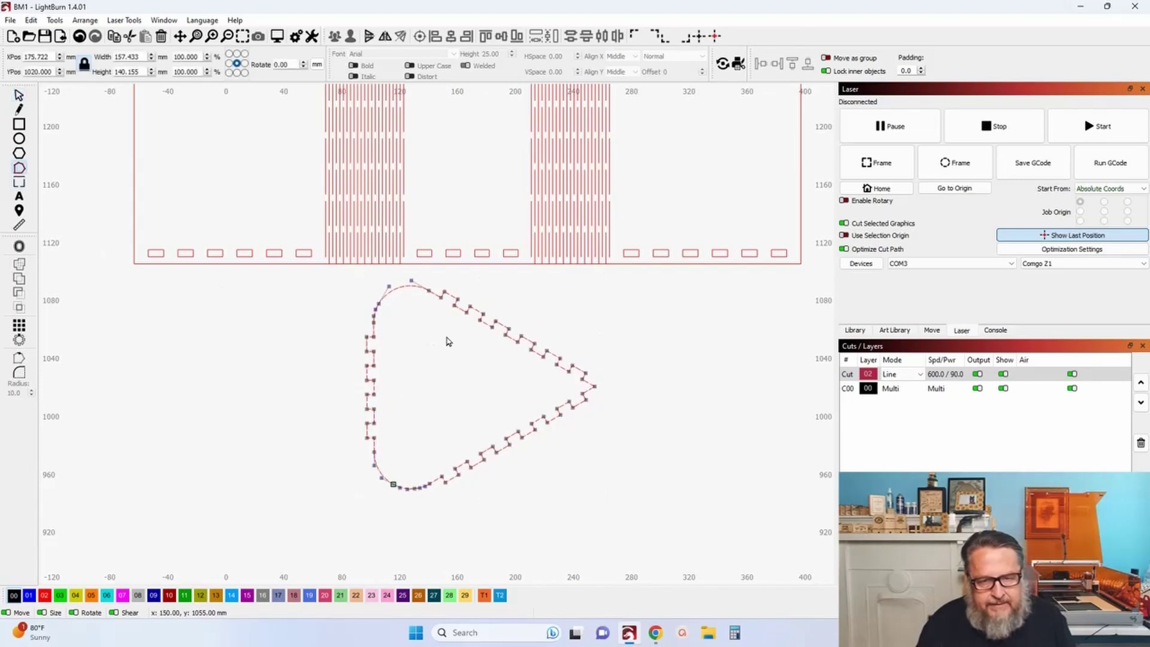
left_click_drag(446, 342, 360, 393)
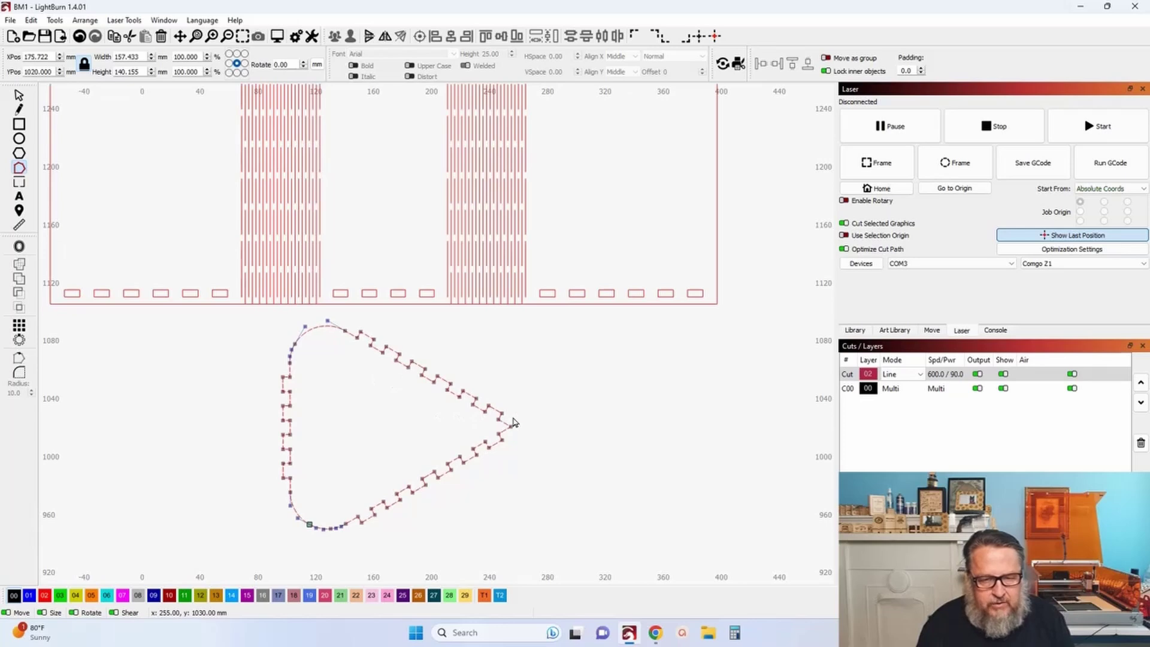
scroll(450, 422, "up", 2)
scroll(448, 436, "up", 3)
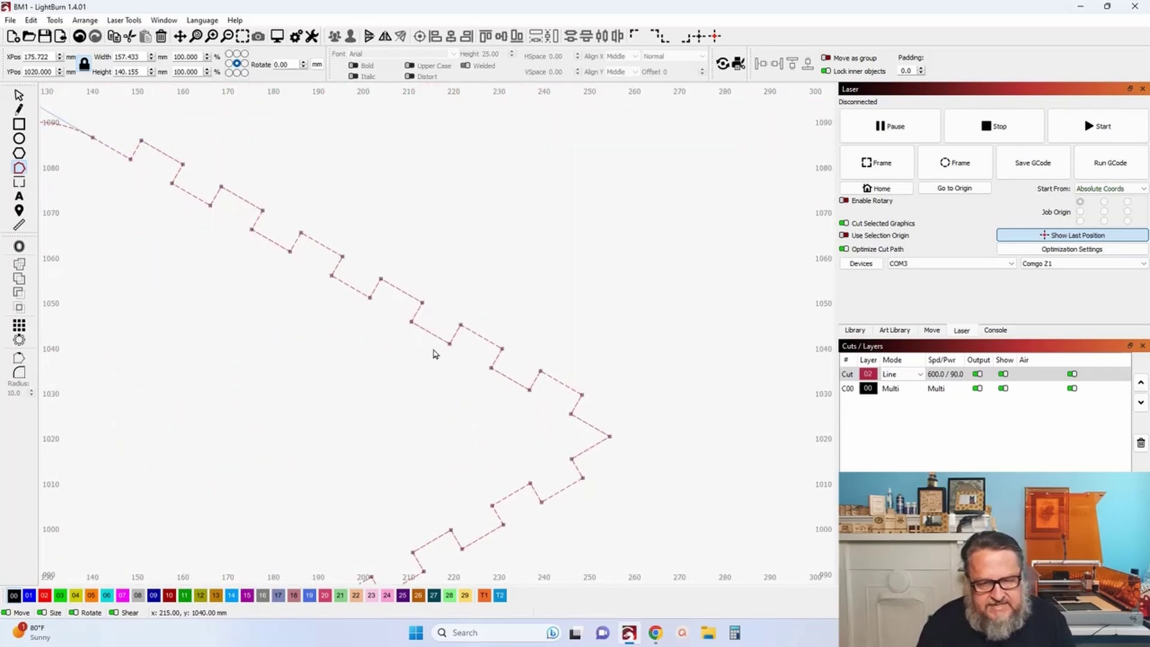
scroll(427, 340, "down", 2)
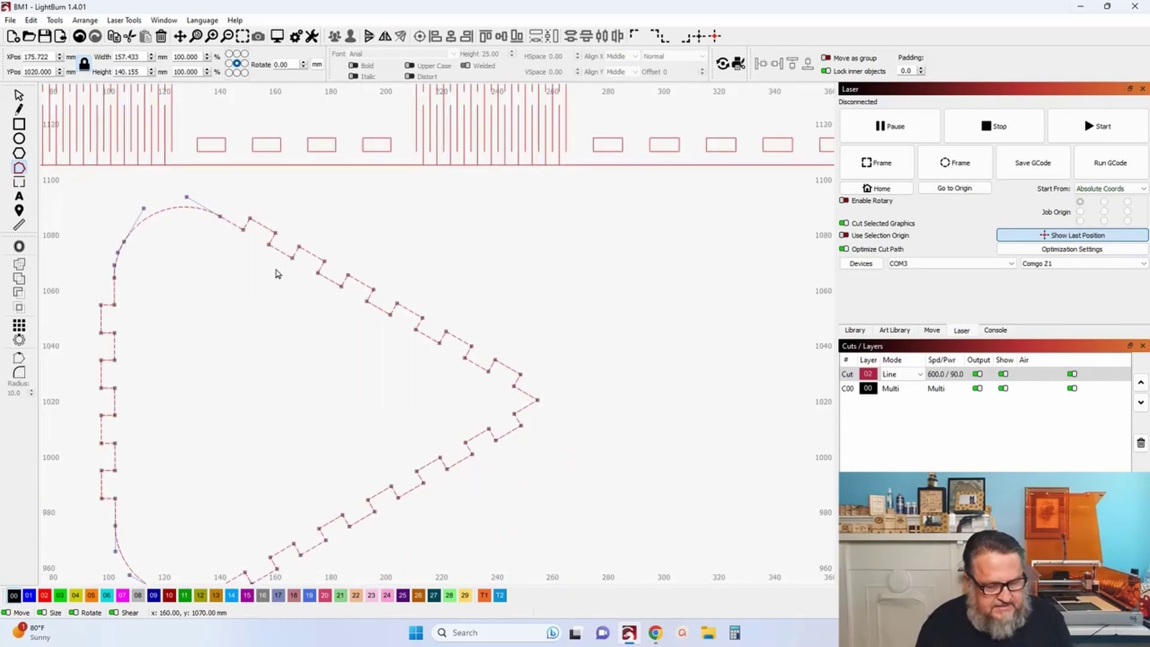
scroll(257, 254, "up", 1)
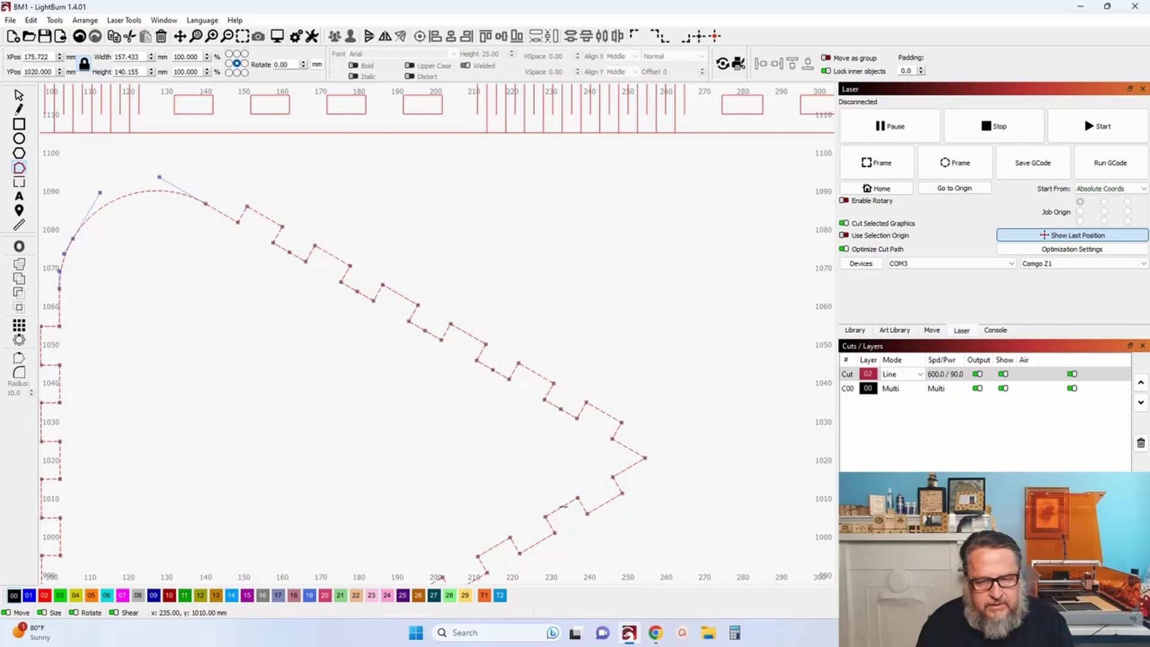
left_click_drag(708, 479, 747, 331)
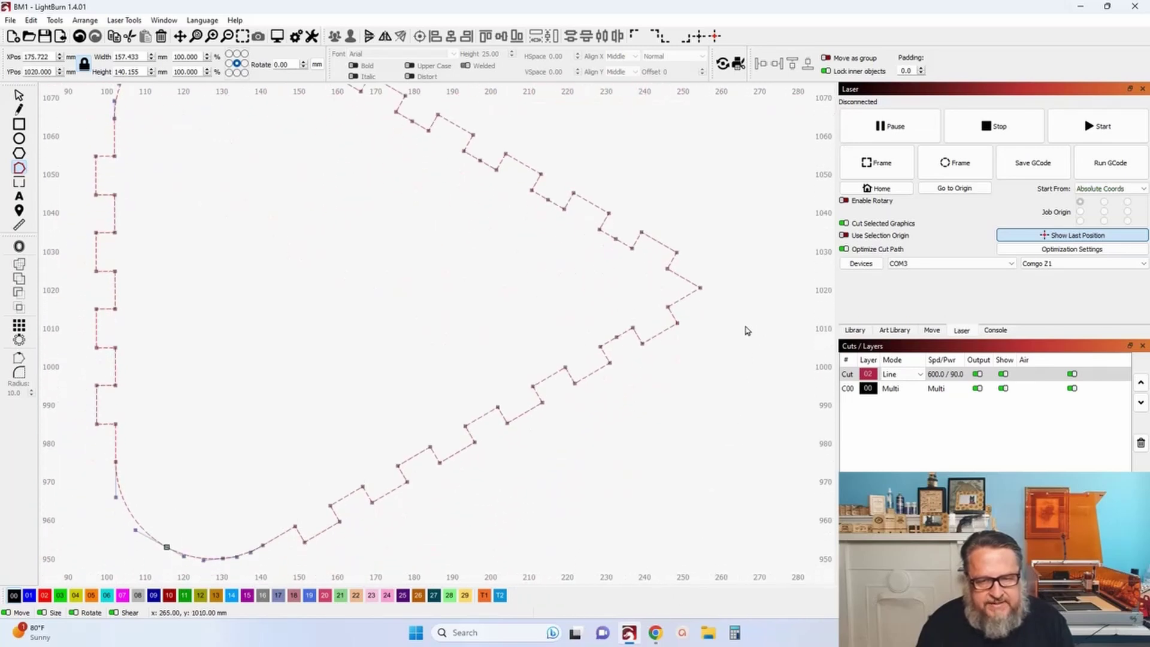
double_click(481, 417)
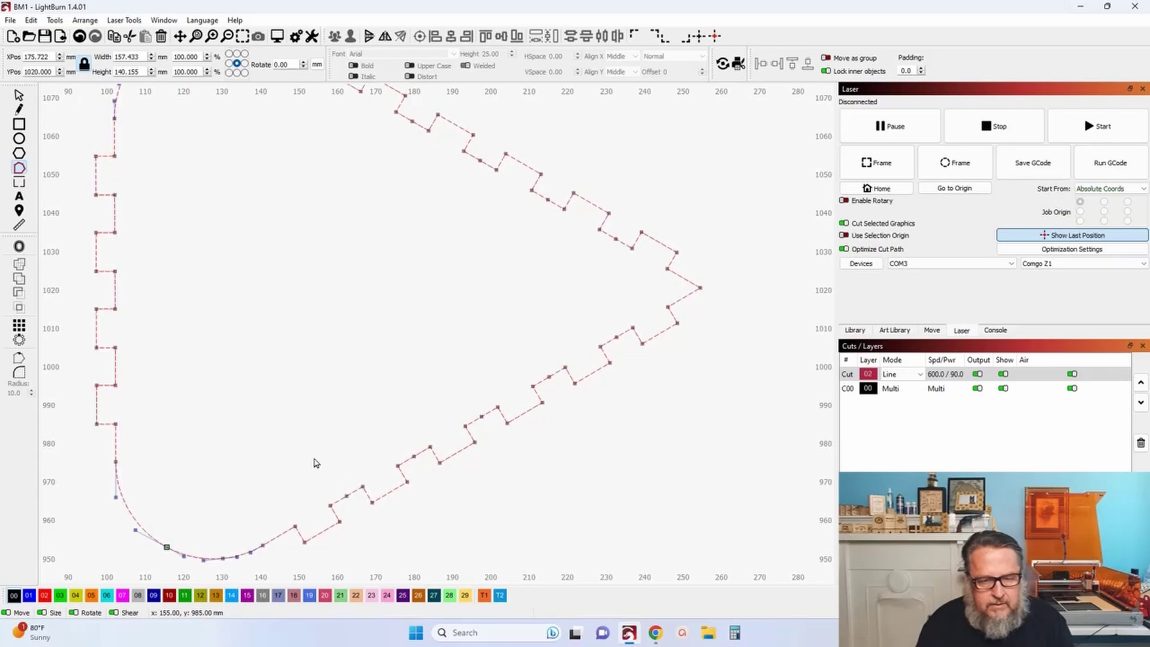
left_click_drag(259, 365, 473, 403)
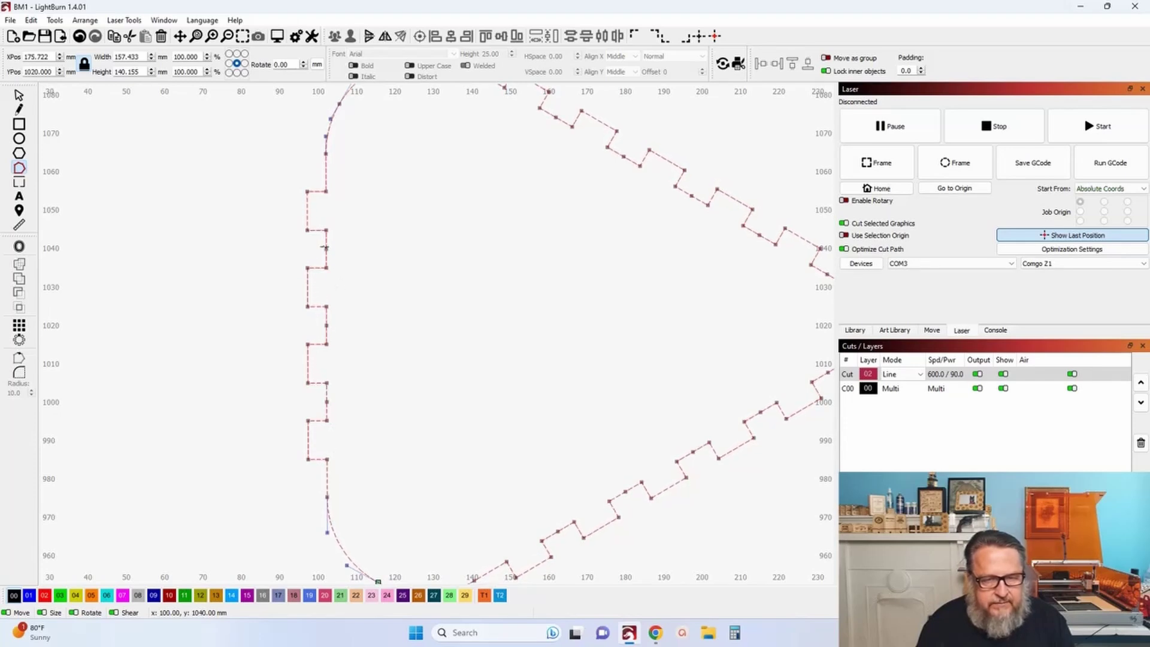
scroll(249, 249, "down", 3)
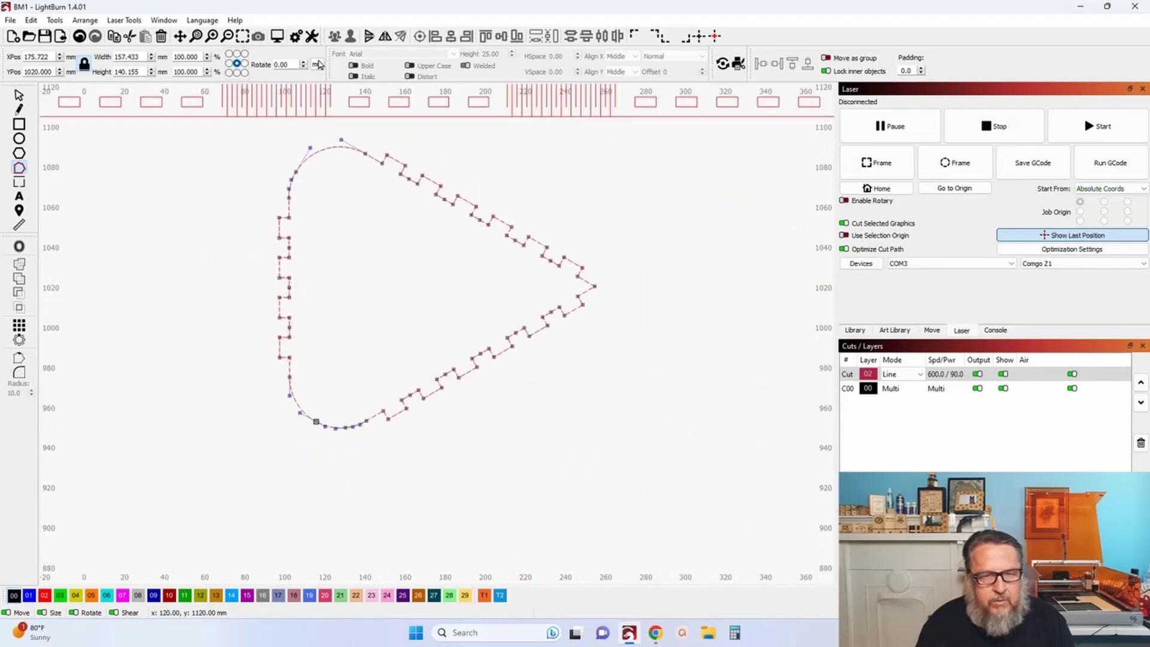
Flip a copy of the heart half horizontally, nudge it left, and select both halves.
key("Escape")
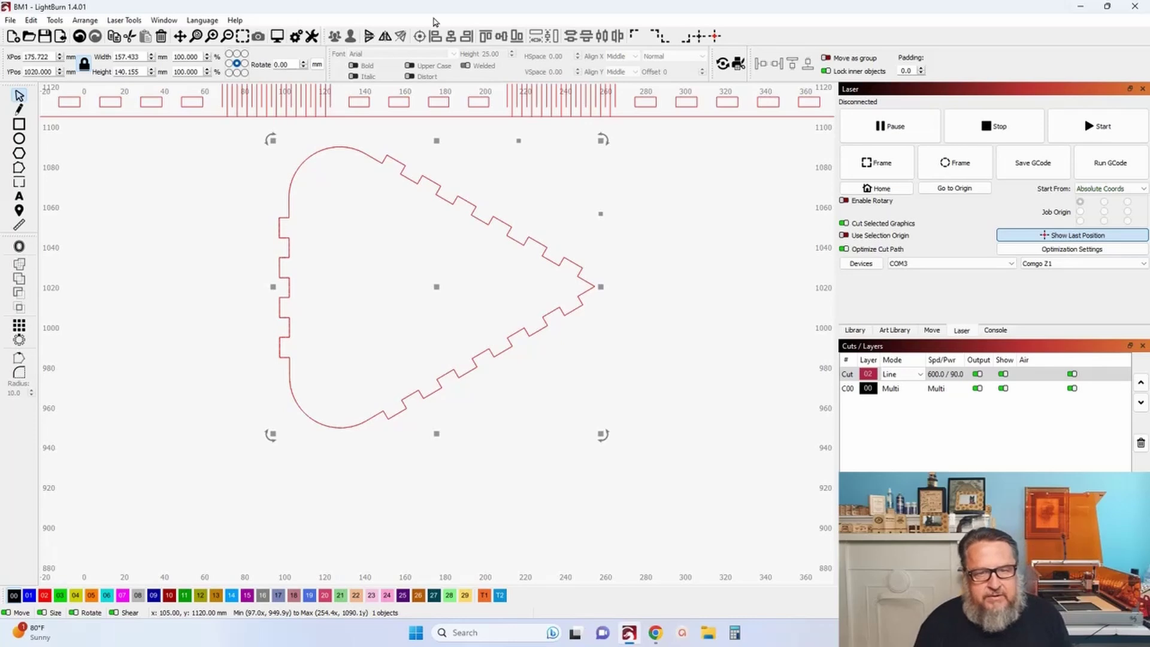
left_click(384, 37)
key("Left")
key("Left")
key("Left")
key("Left")
key("Left")
key("Left")
key("Left")
key("Left")
key("Left")
key("Left")
key("Left")
key("Left")
key("Left")
key("Left")
key("Left")
key("Left")
key("Left")
key("Left")
key("Left")
key("Left")
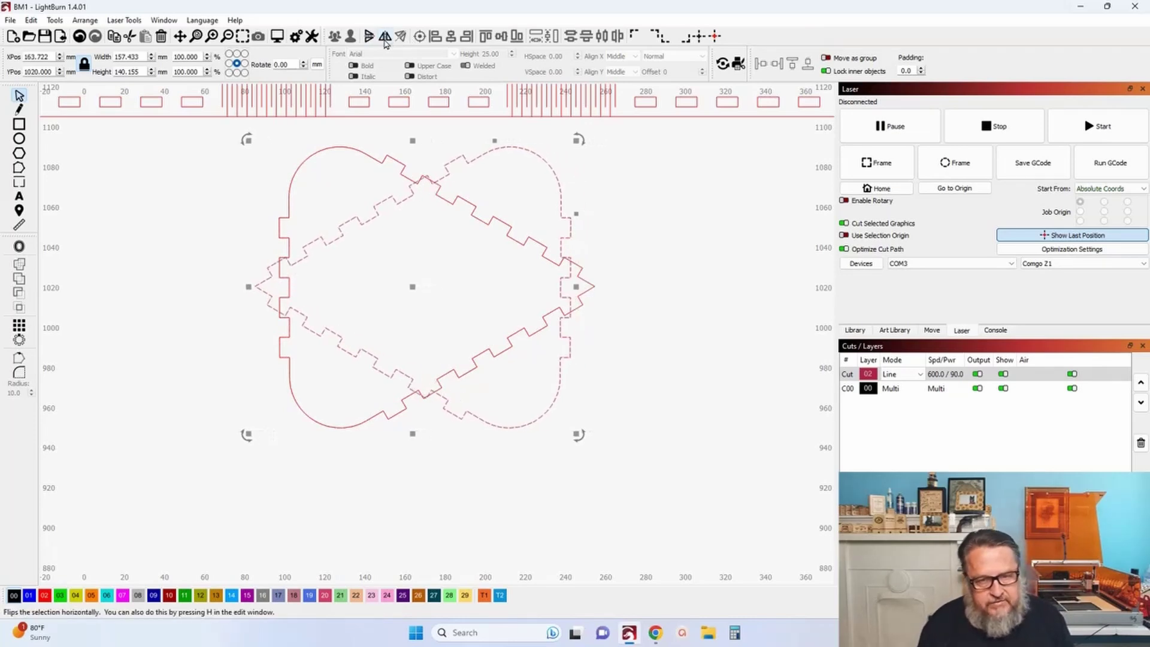
key("Left")
key("Left")
key("Left")
key("Left")
key("Left")
key("Left")
key("Left")
key("Left")
key("Left")
key("Left")
key("Left")
key("Left")
key("Left")
key("Left")
key("Left")
key("Left")
key("Left")
key("Left")
key("Left")
key("Left")
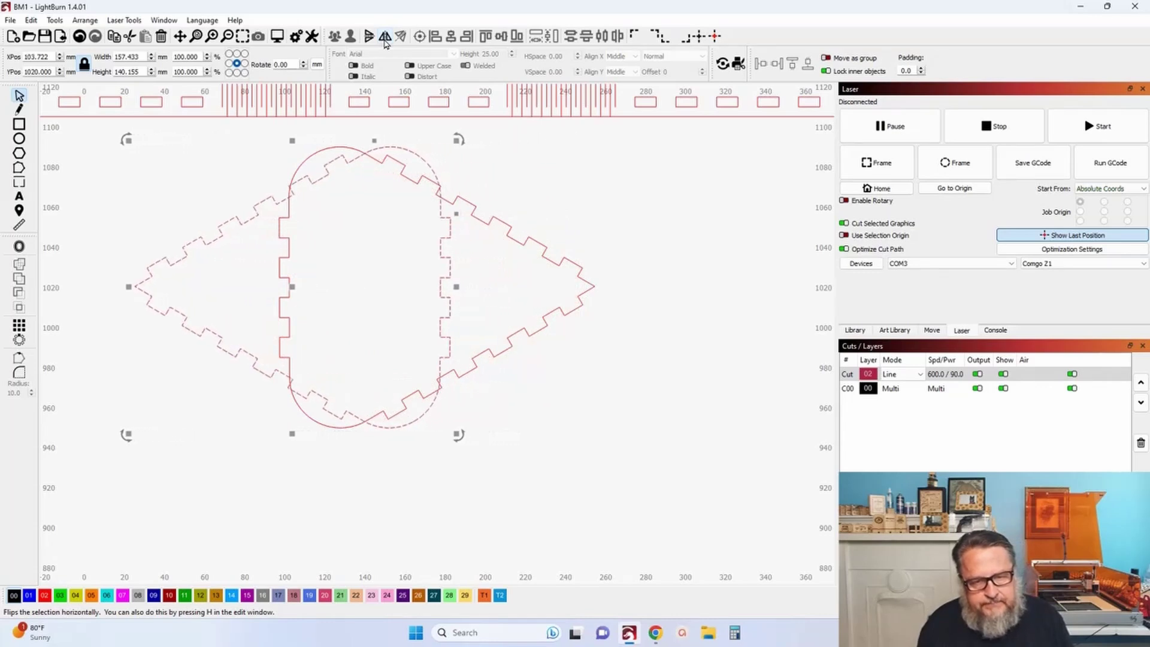
key("Left")
key("Left")
key("Left")
key("Left")
key("Left")
key("Left")
key("Left")
key("Left")
key("Left")
key("Left")
key("Left")
key("Left")
key("Left")
key("Left")
key("Left")
key("Left")
key("Left")
key("Left")
key("Left")
key("Left")
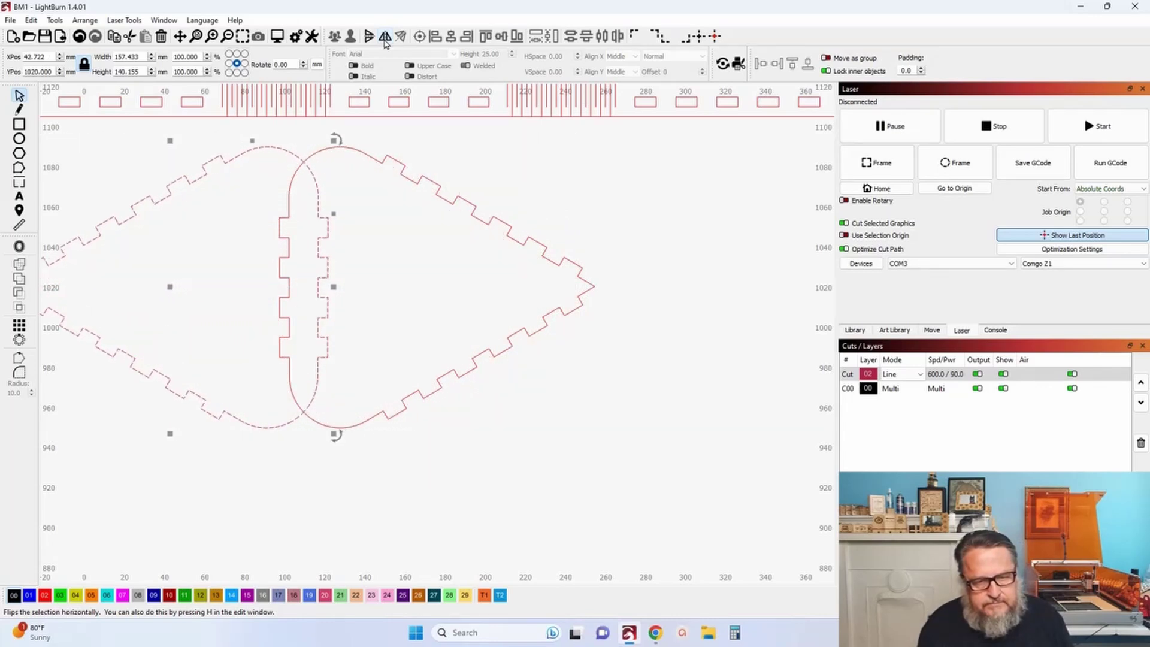
key("Left")
key("Left")
key("Left")
key("Left")
key("Left")
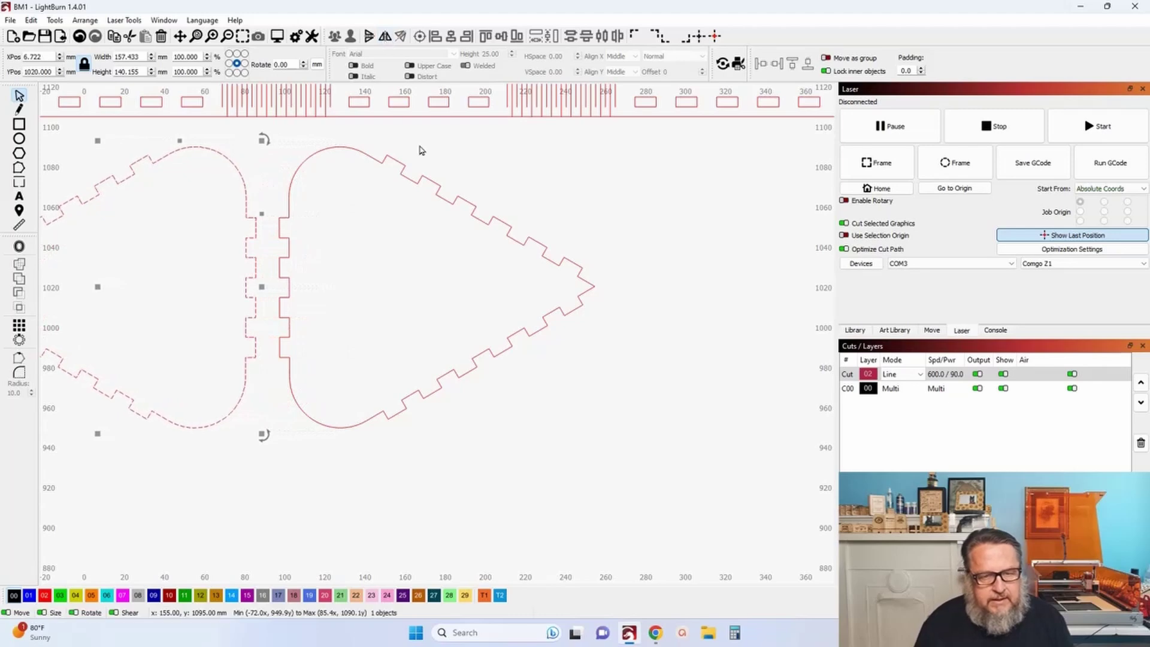
scroll(491, 377, "down", 2)
left_click(588, 405)
left_click_drag(587, 405, 395, 352)
Open Resize Slots for the heart pieces and choose the Tab Height adjustment.
left_click(54, 23)
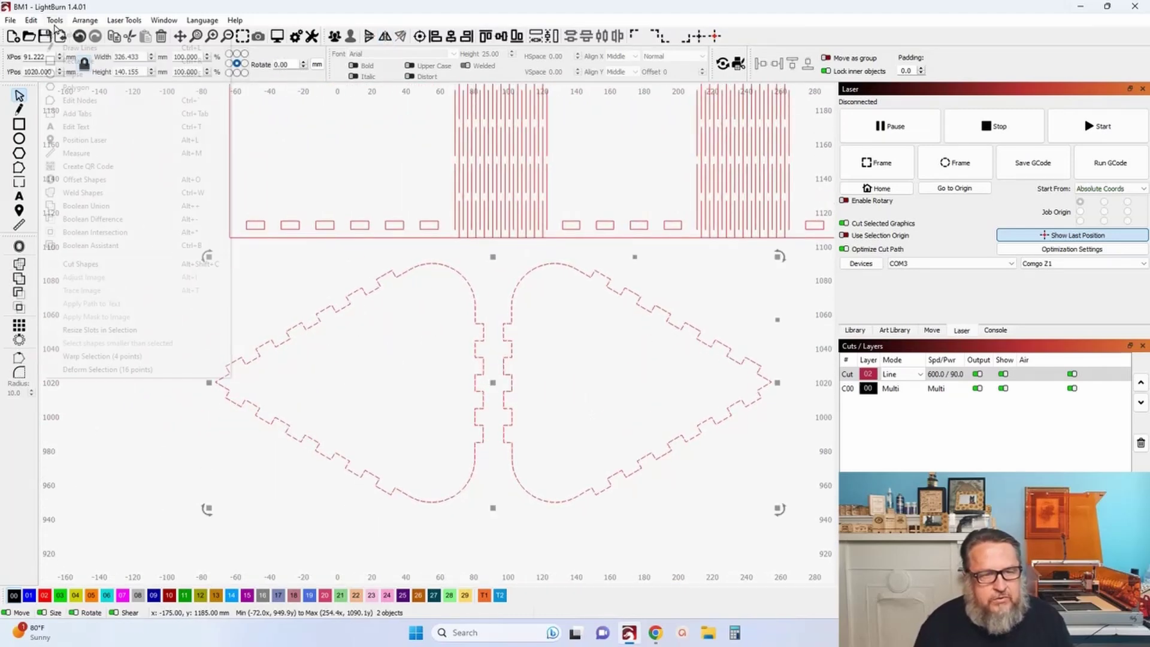
left_click(119, 330)
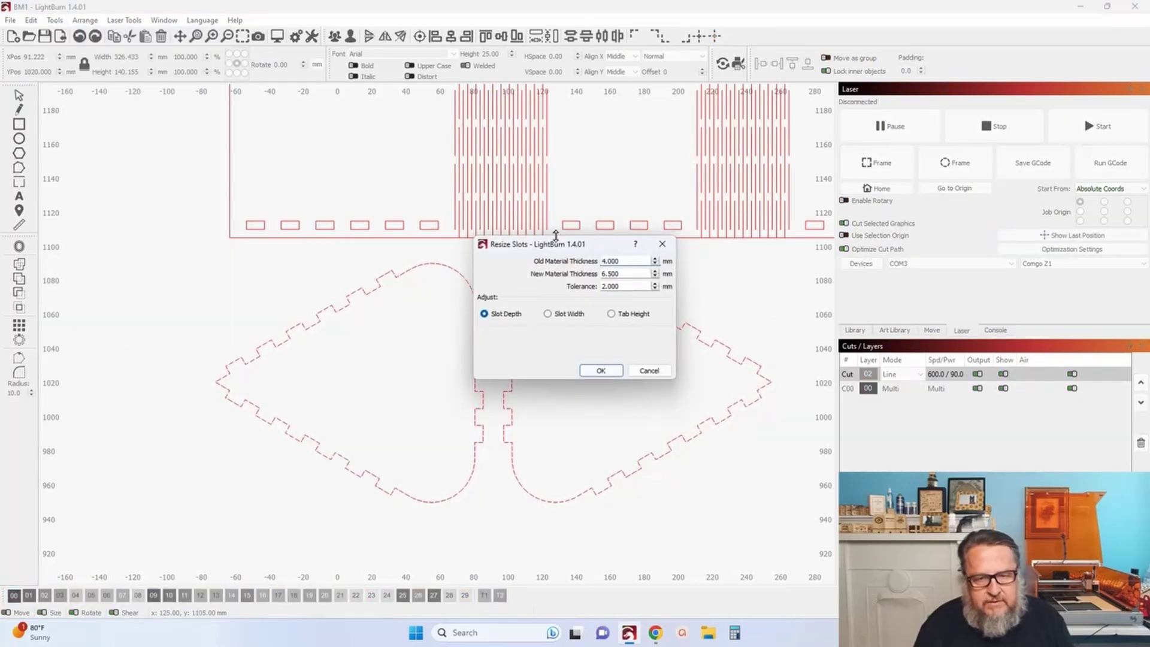
left_click_drag(555, 250, 691, 108)
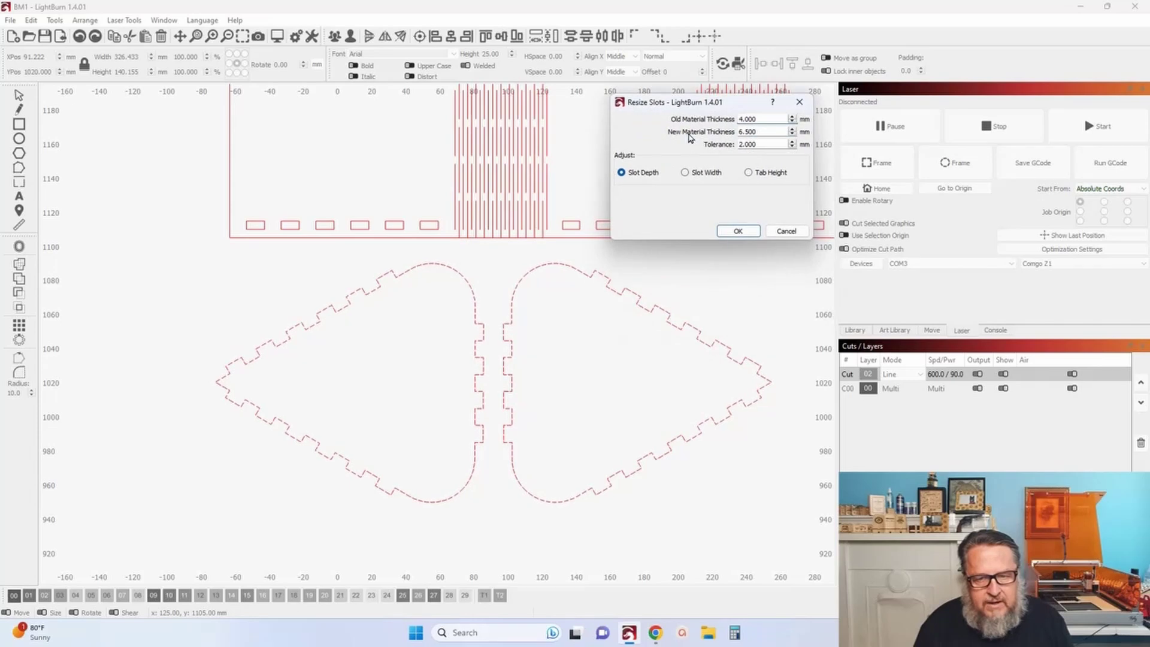
left_click_drag(596, 359, 511, 349)
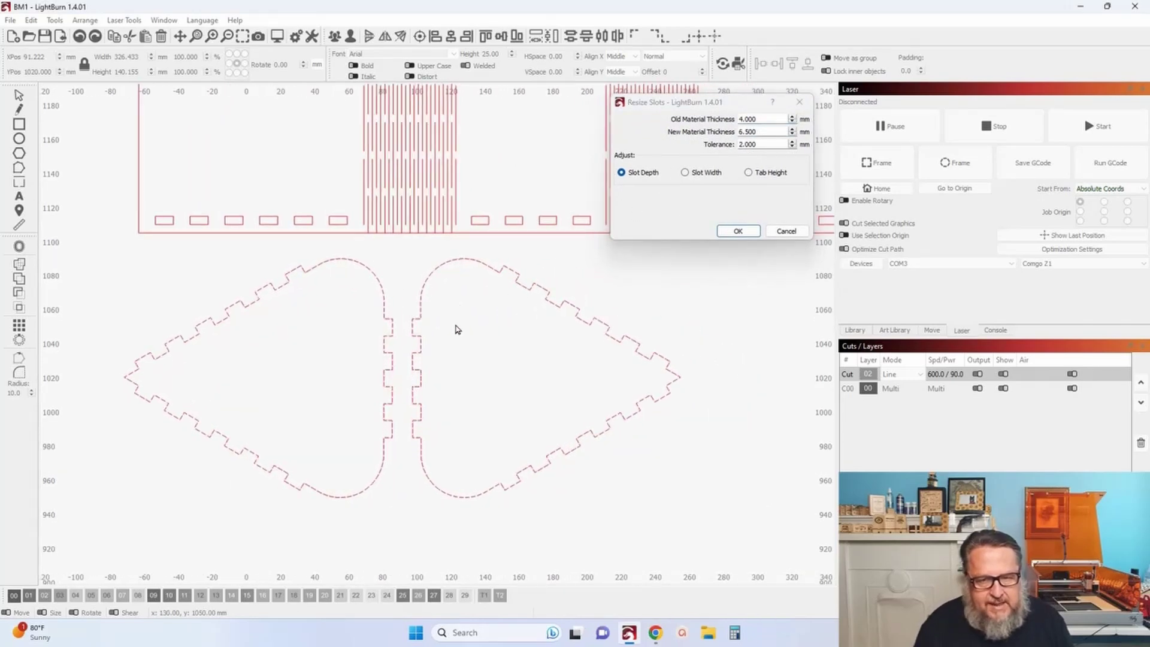
left_click(692, 177)
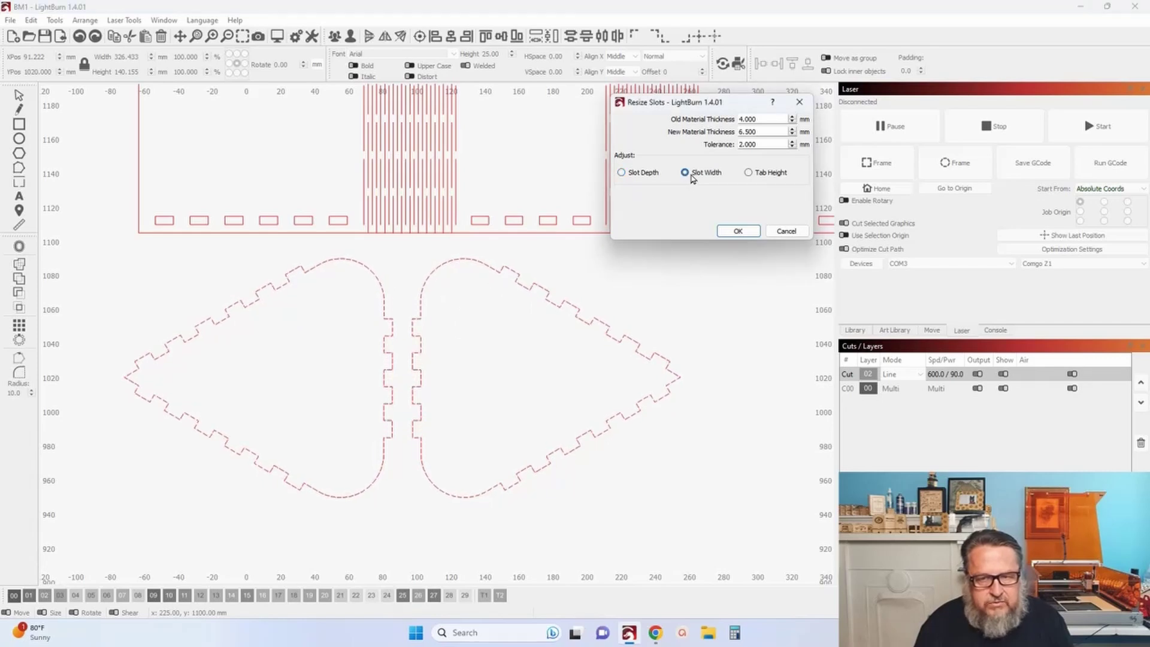
left_click(752, 175)
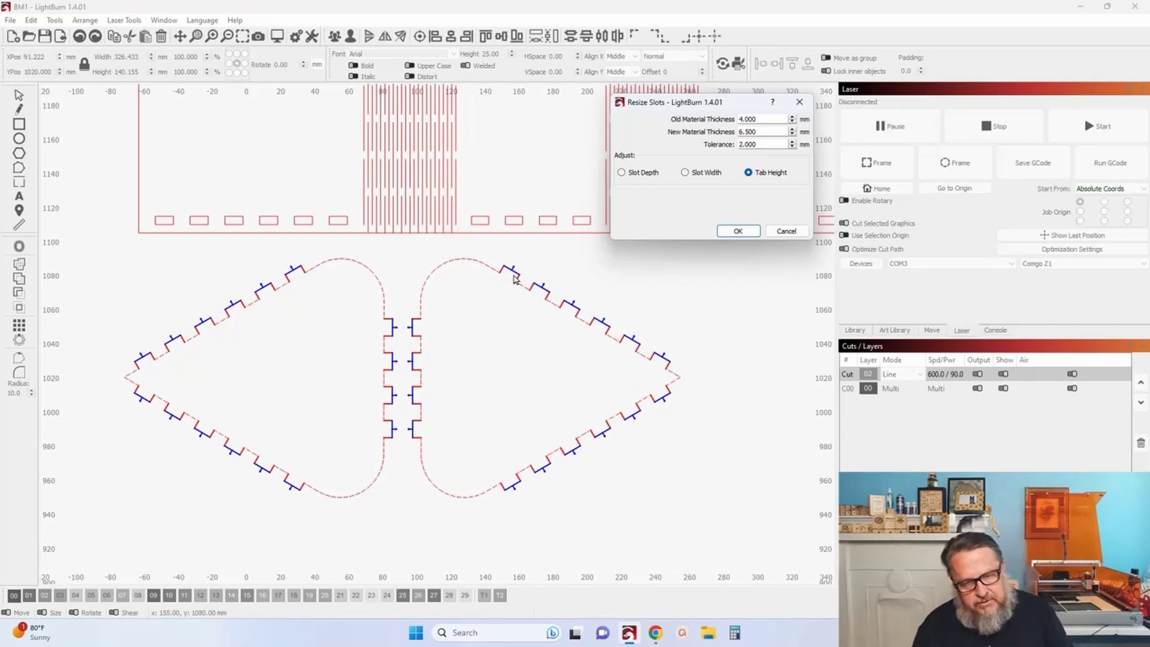
Apply the 4.000 to 6.500 mm tab resize to both heart pieces.
scroll(513, 278, "up", 5)
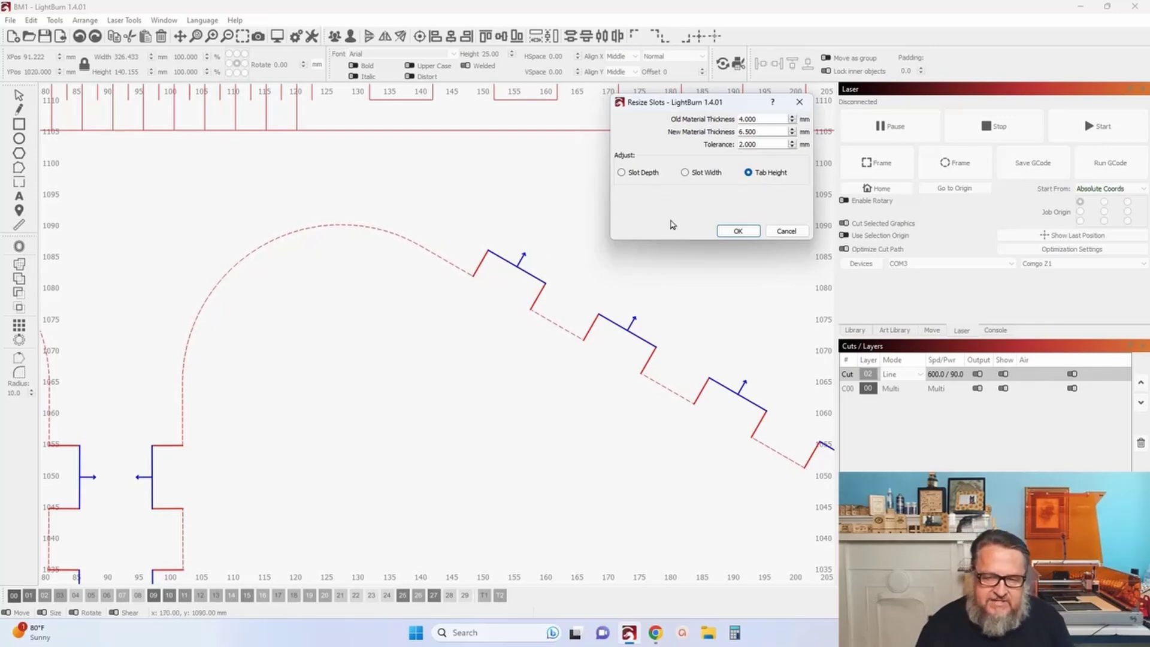
scroll(472, 339, "down", 5)
left_click_drag(471, 426, 369, 446)
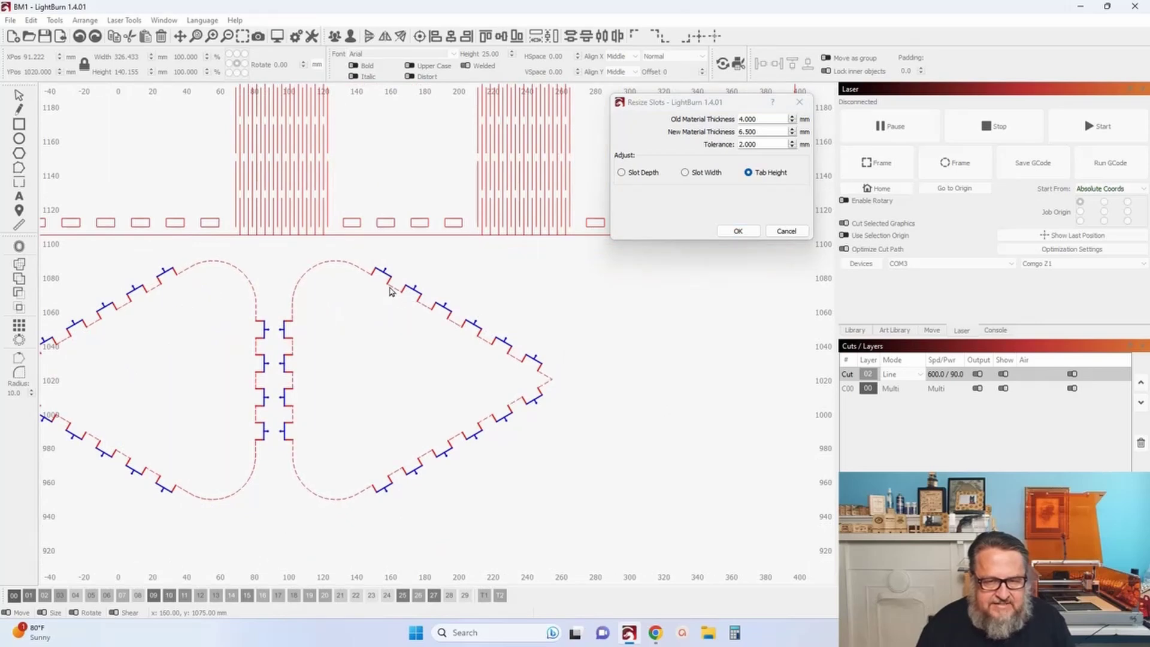
scroll(407, 297, "up", 3)
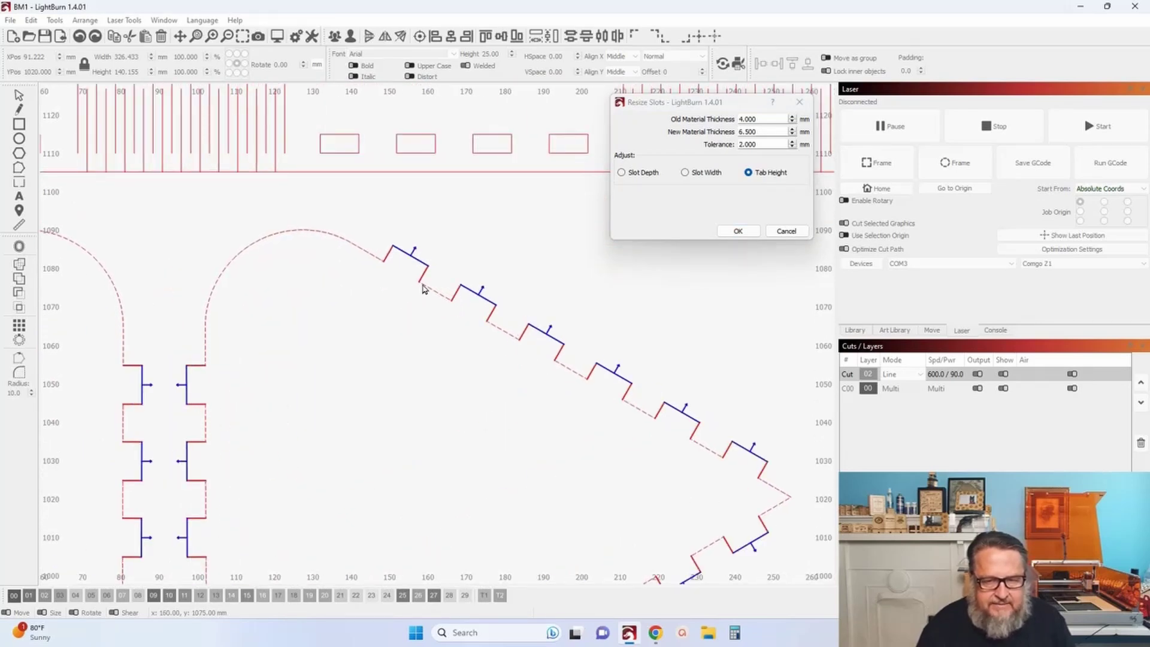
left_click(737, 232)
Select the long slotted panel.
scroll(654, 281, "down", 5)
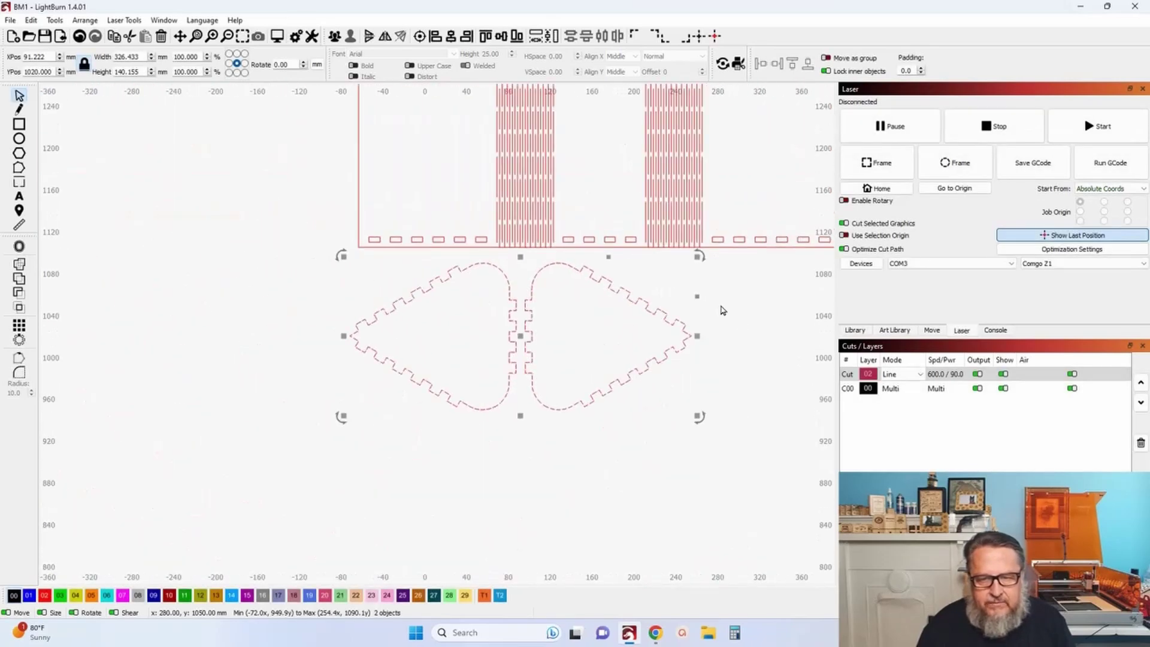
left_click_drag(723, 311, 585, 390)
left_click(200, 125)
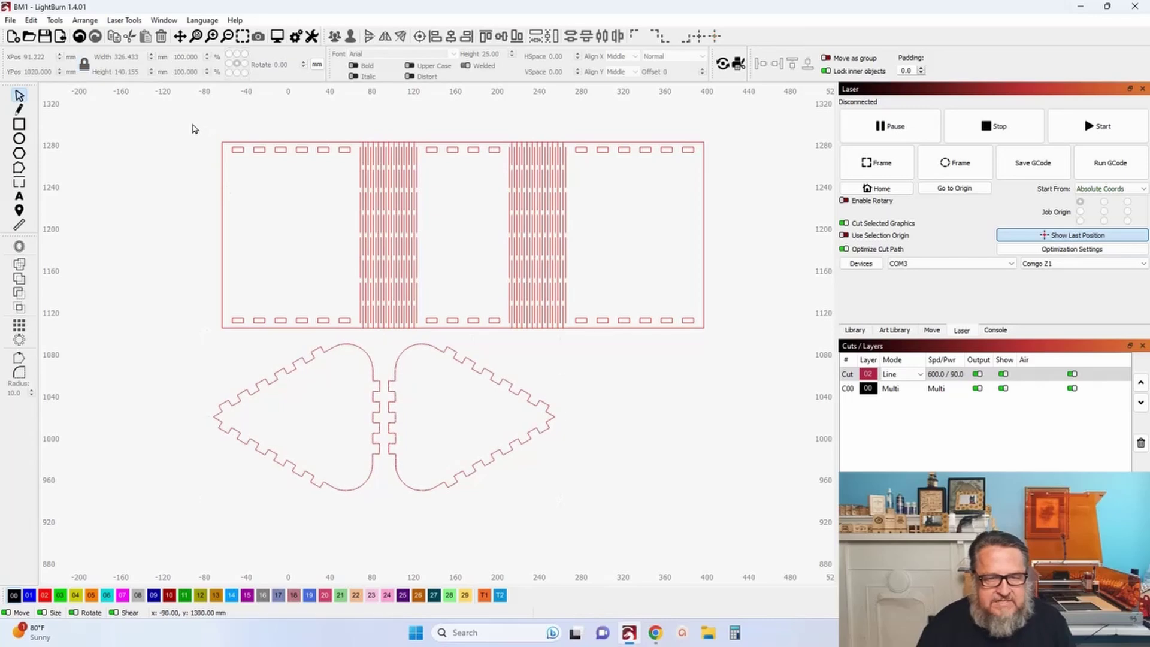
left_click_drag(192, 118, 745, 353)
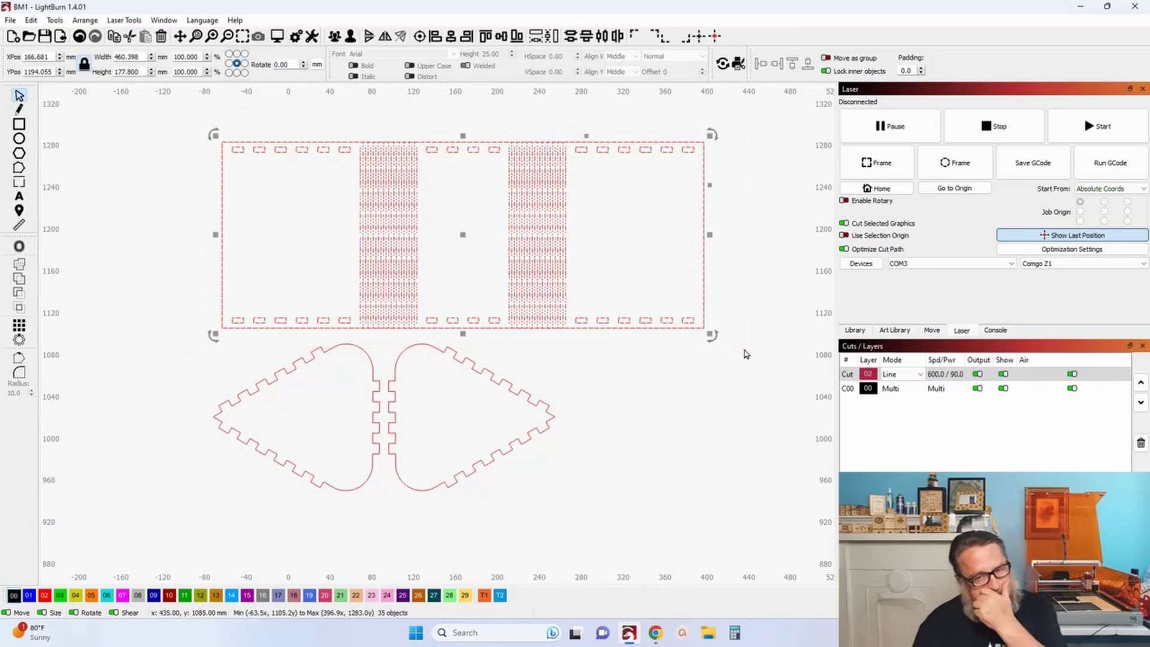
left_click(53, 21)
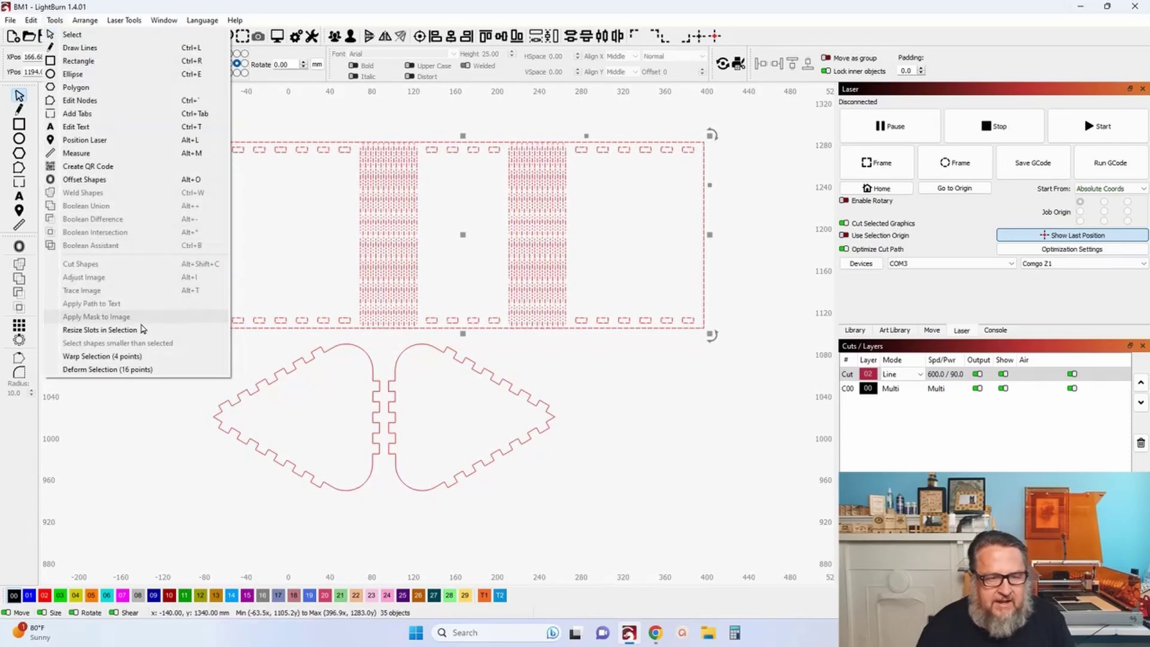
left_click(107, 330)
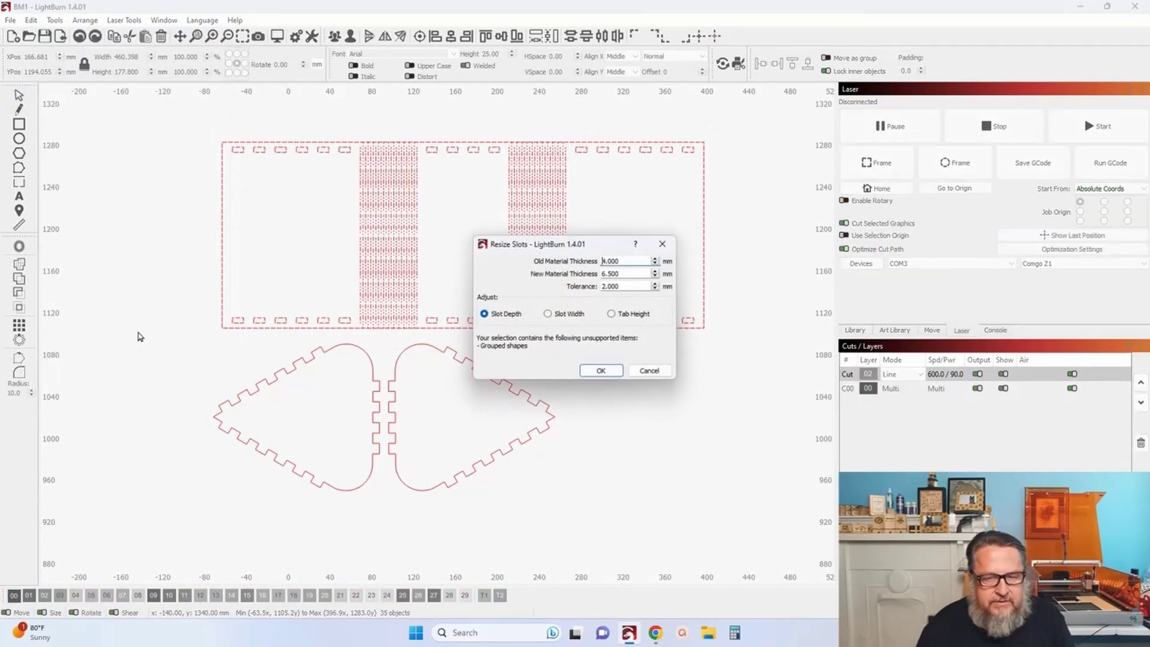
left_click(548, 313)
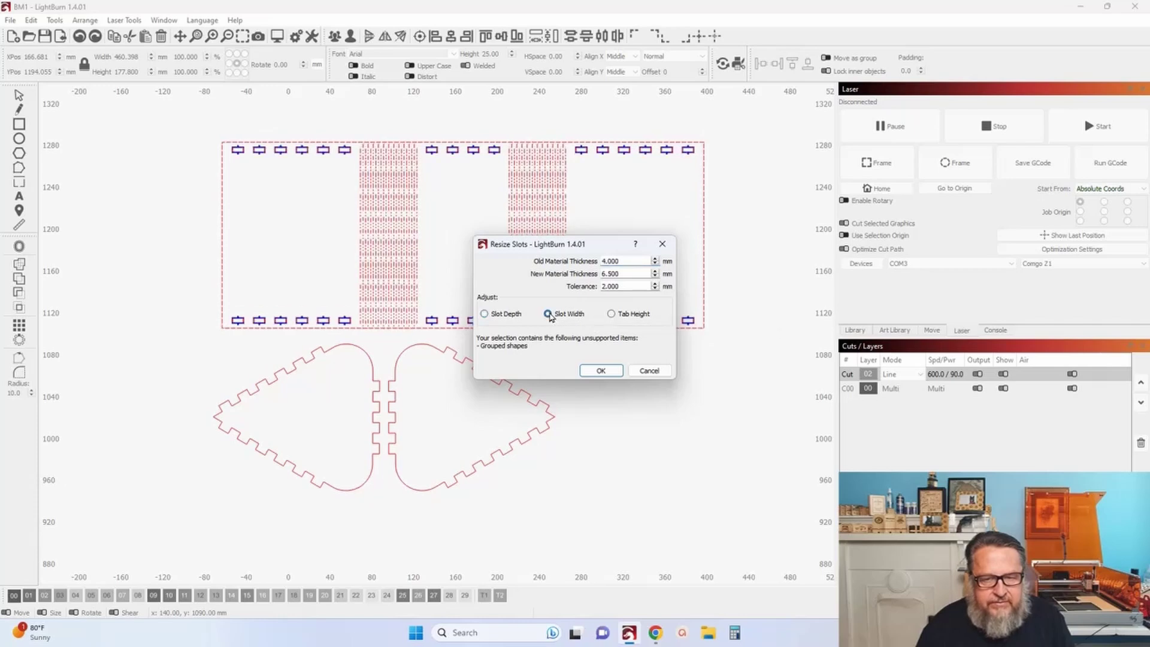
left_click_drag(557, 248, 693, 407)
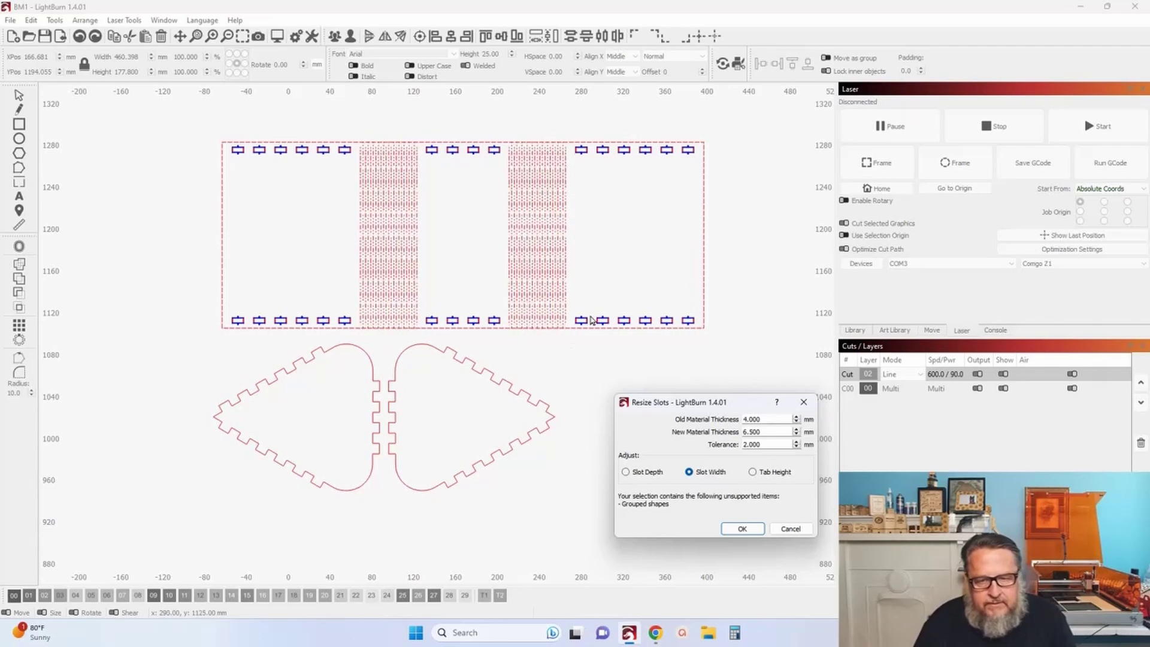
scroll(591, 321, "up", 3)
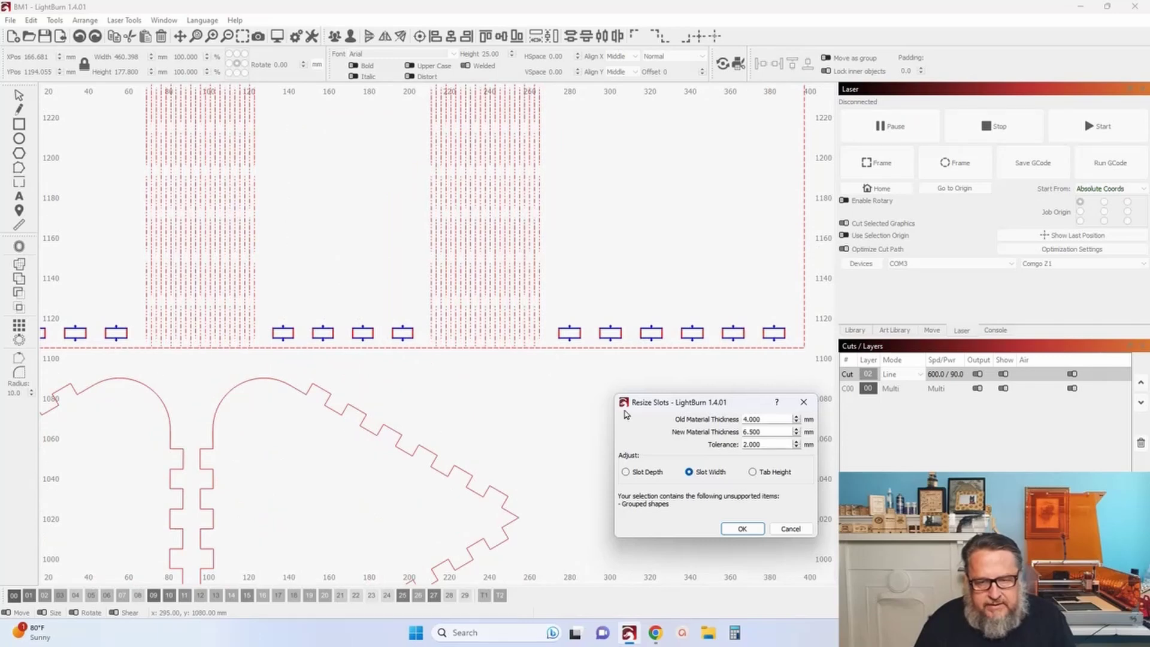
scroll(554, 392, "down", 3)
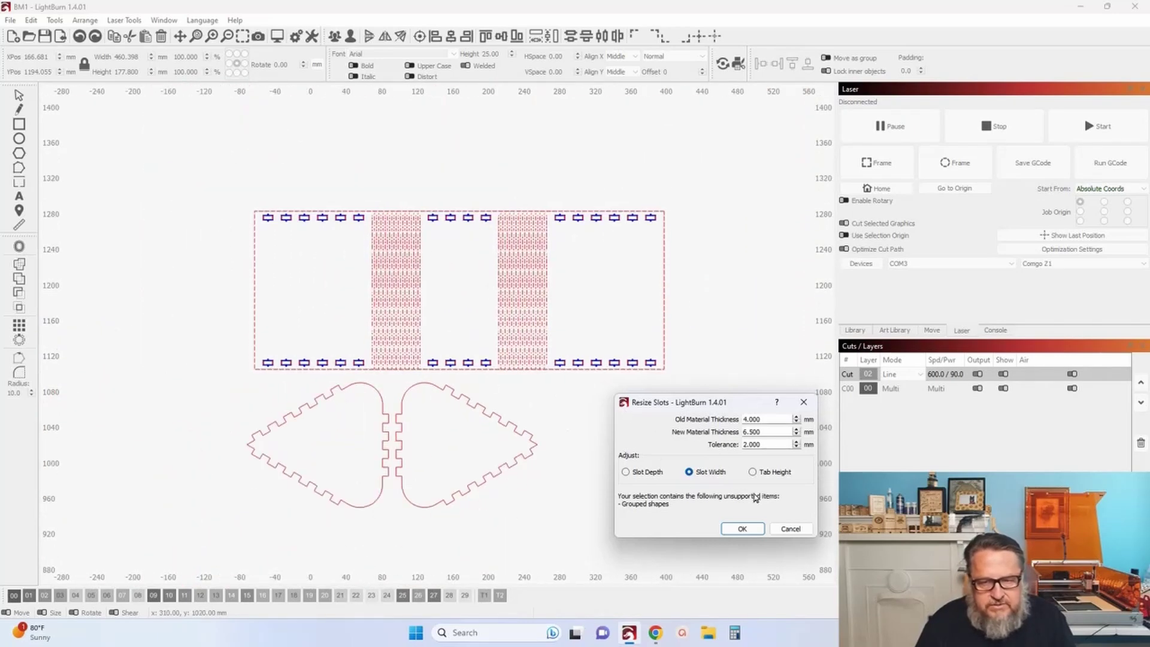
scroll(594, 357, "up", 3)
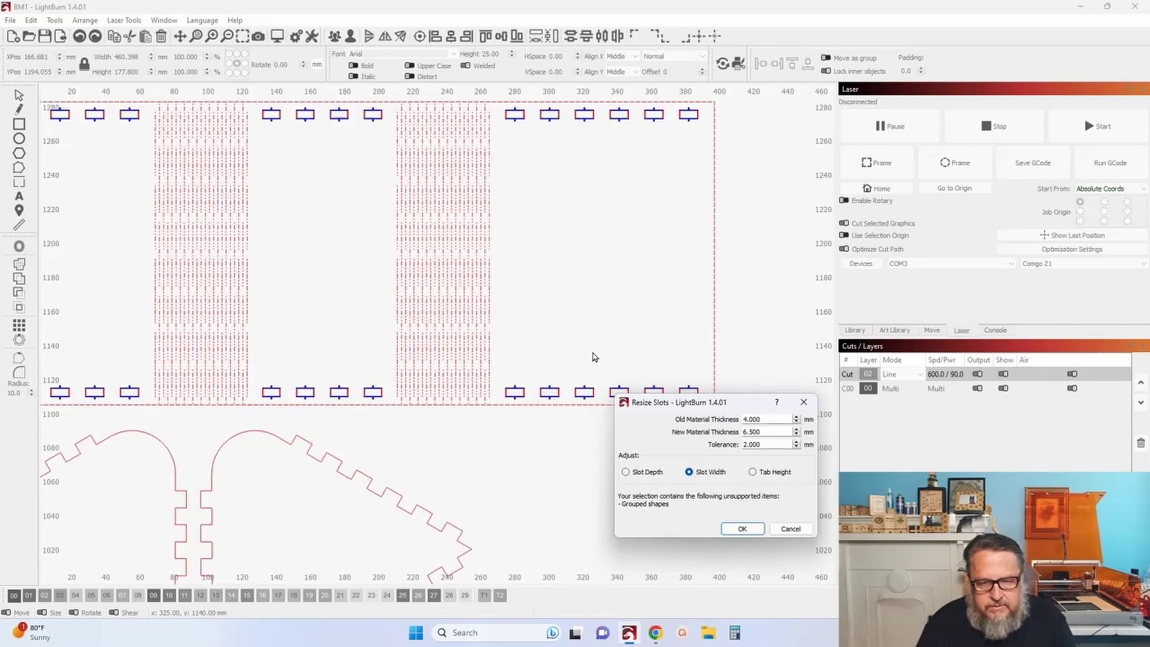
scroll(526, 400, "up", 3)
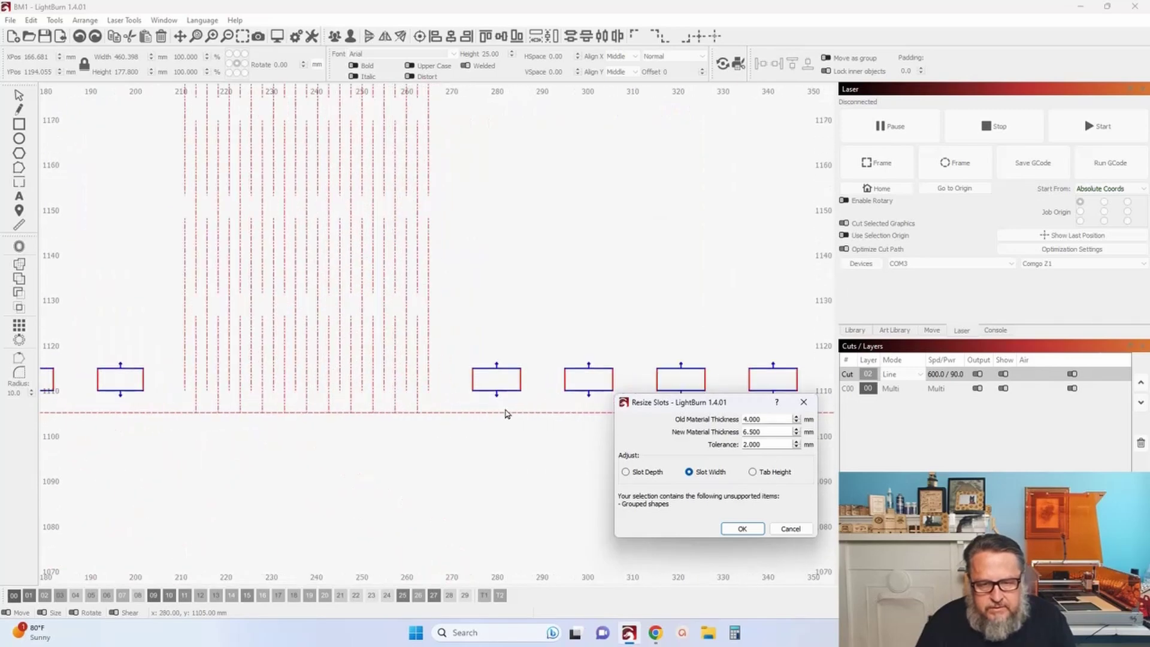
left_click(796, 435)
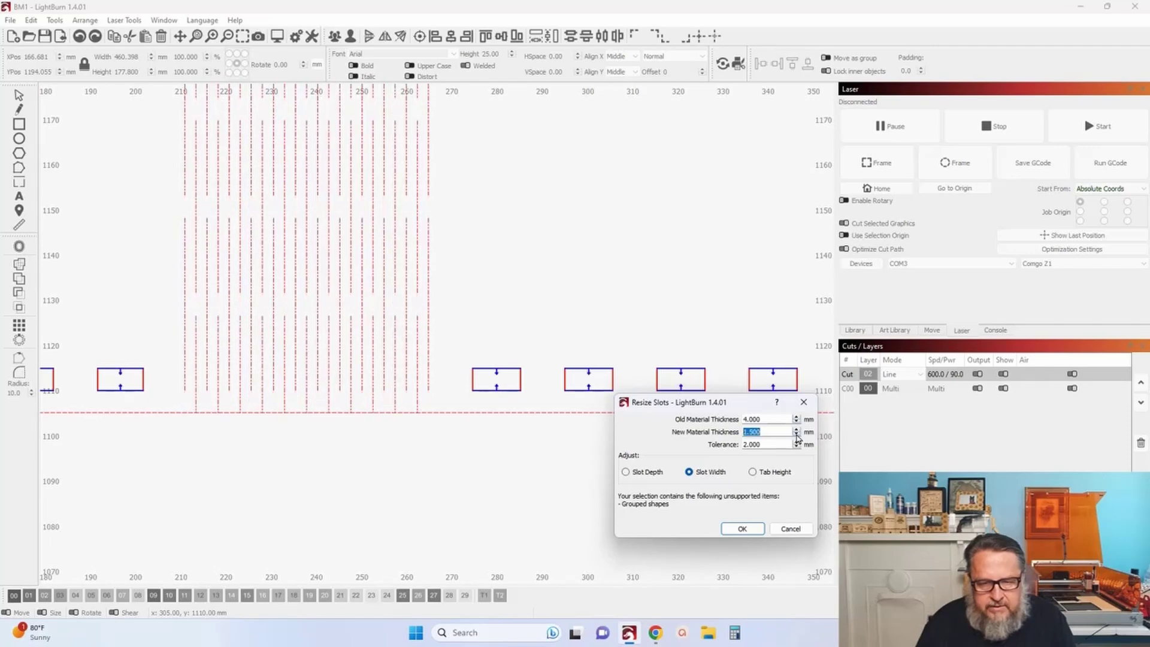
left_click(796, 436)
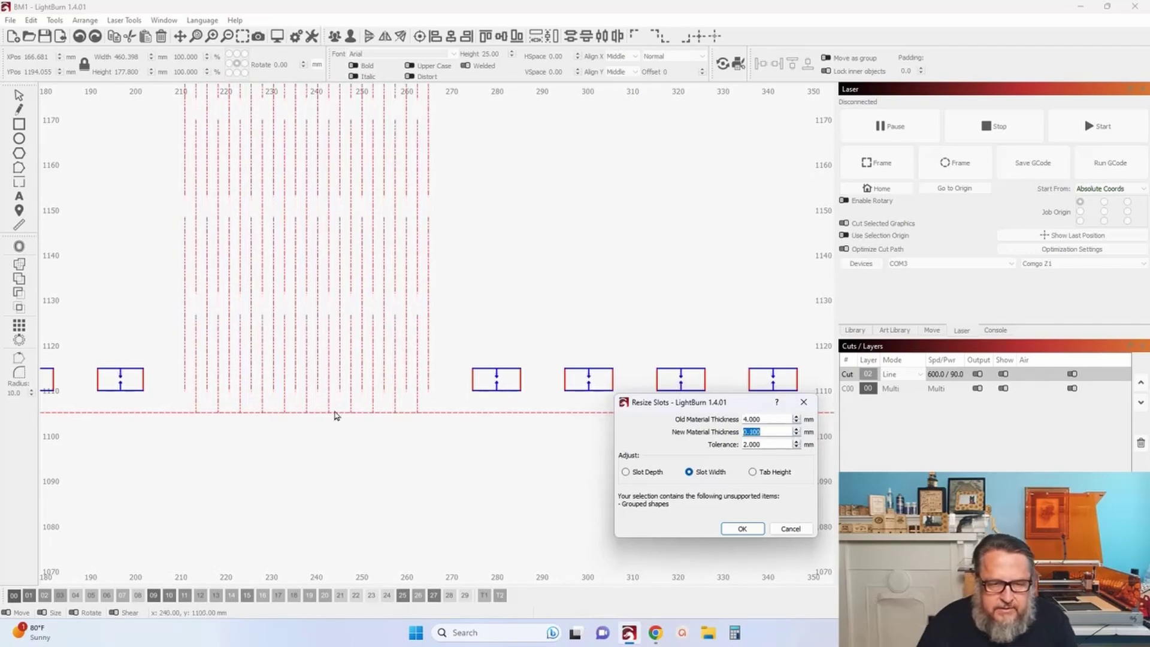
scroll(323, 419, "down", 8)
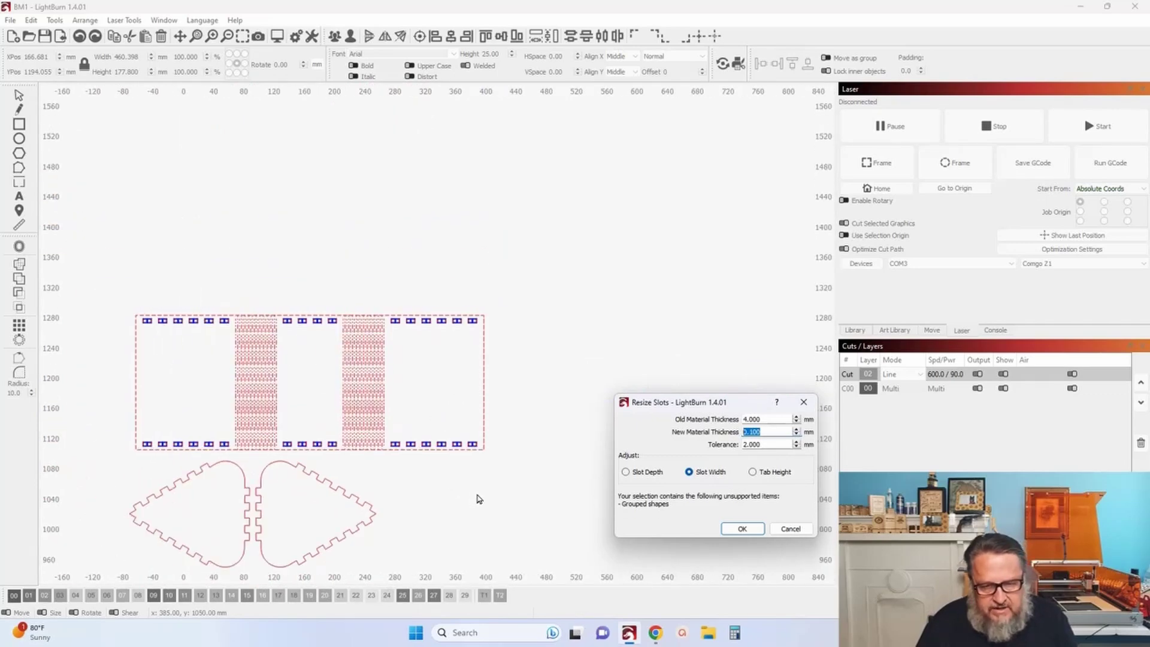
left_click(790, 529)
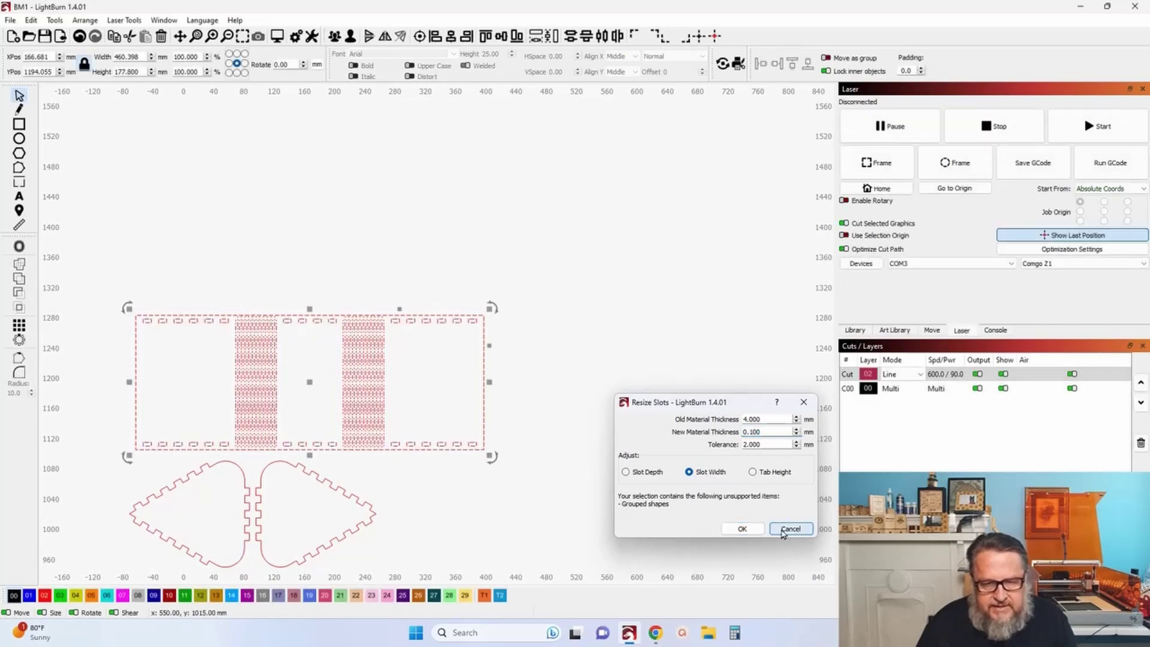
left_click_drag(494, 508, 682, 403)
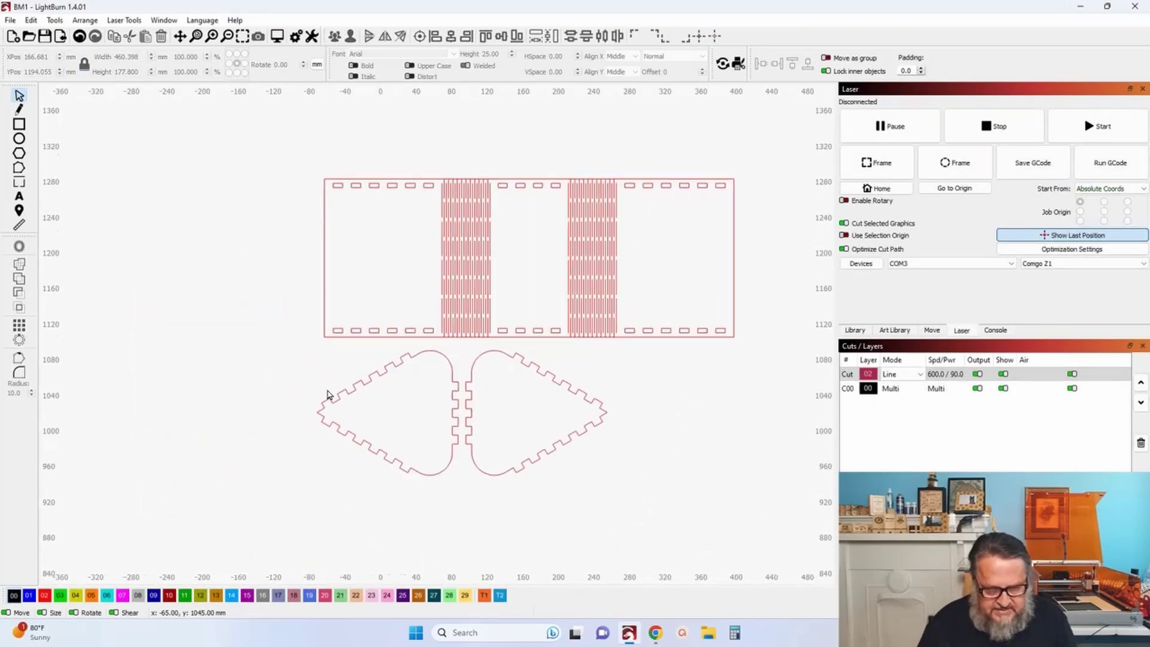
scroll(359, 388, "up", 5)
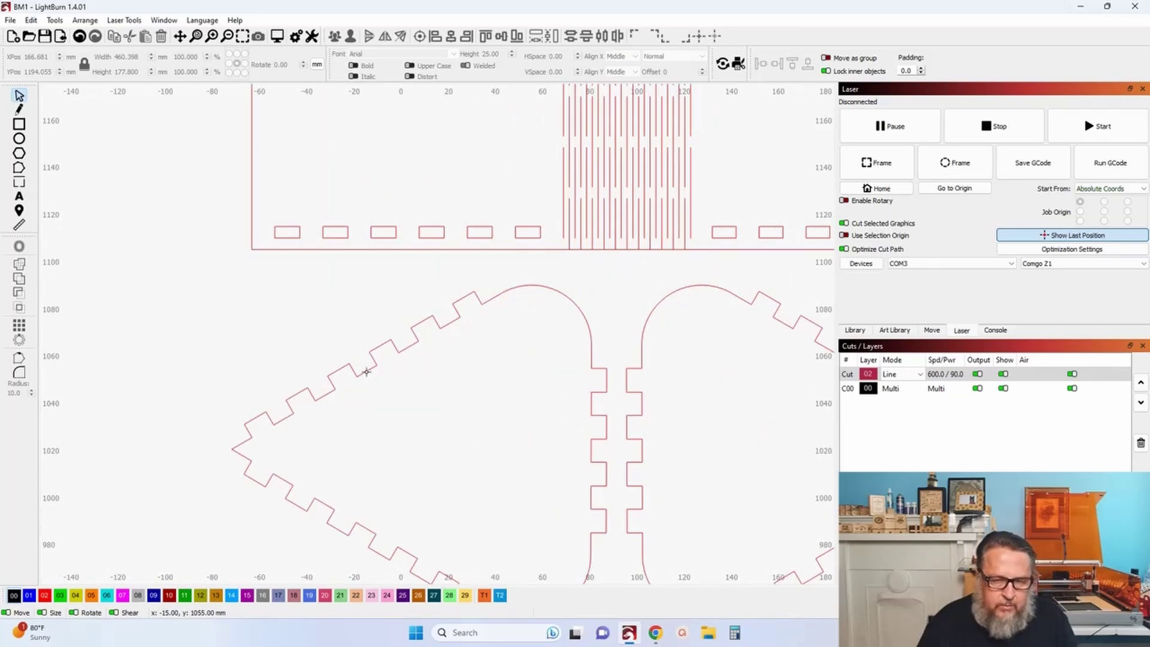
scroll(367, 372, "down", 5)
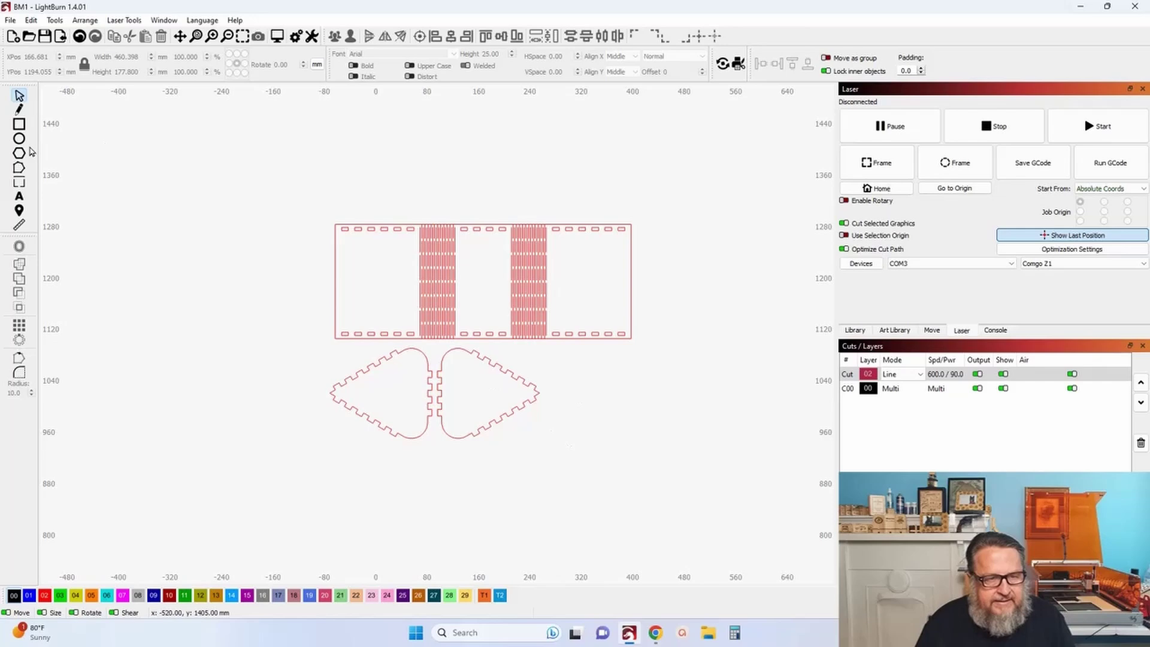
Switch to the Rectangle tool to draw the 280×280 mm square.
left_click(22, 124)
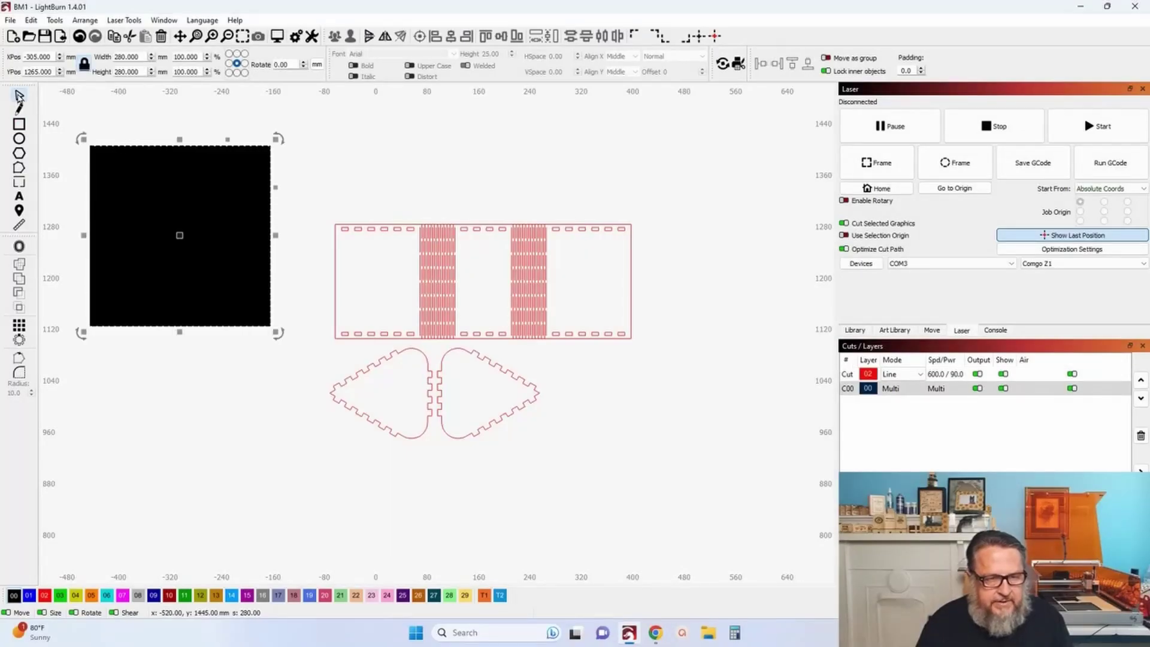
left_click(501, 596)
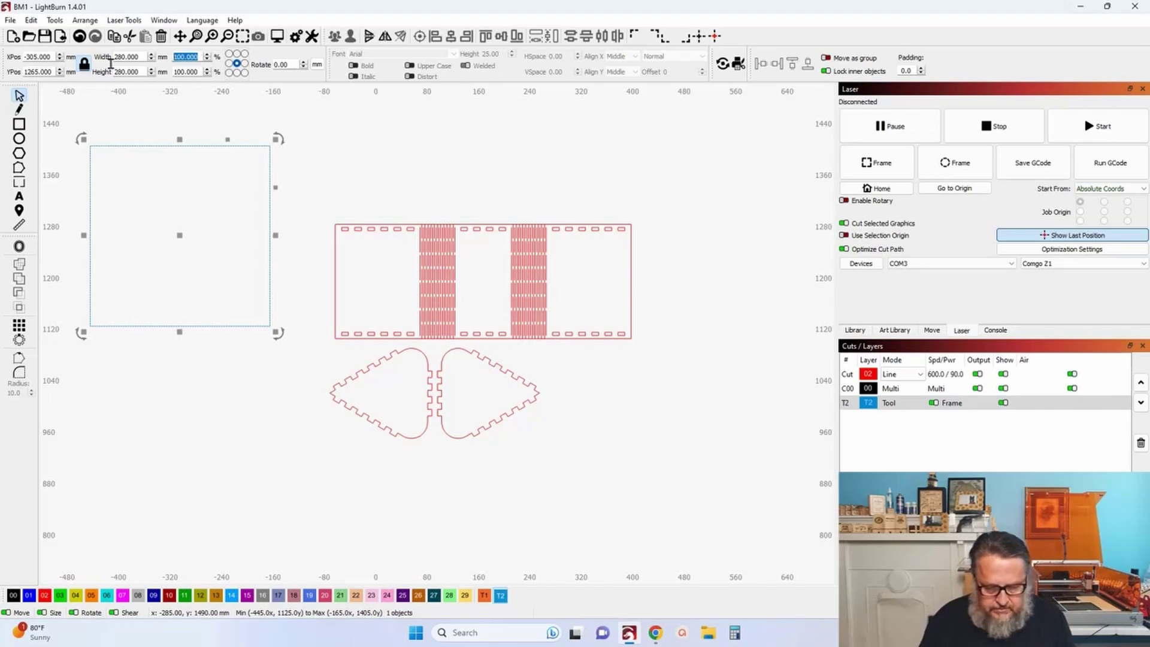
type("300")
key("Tab")
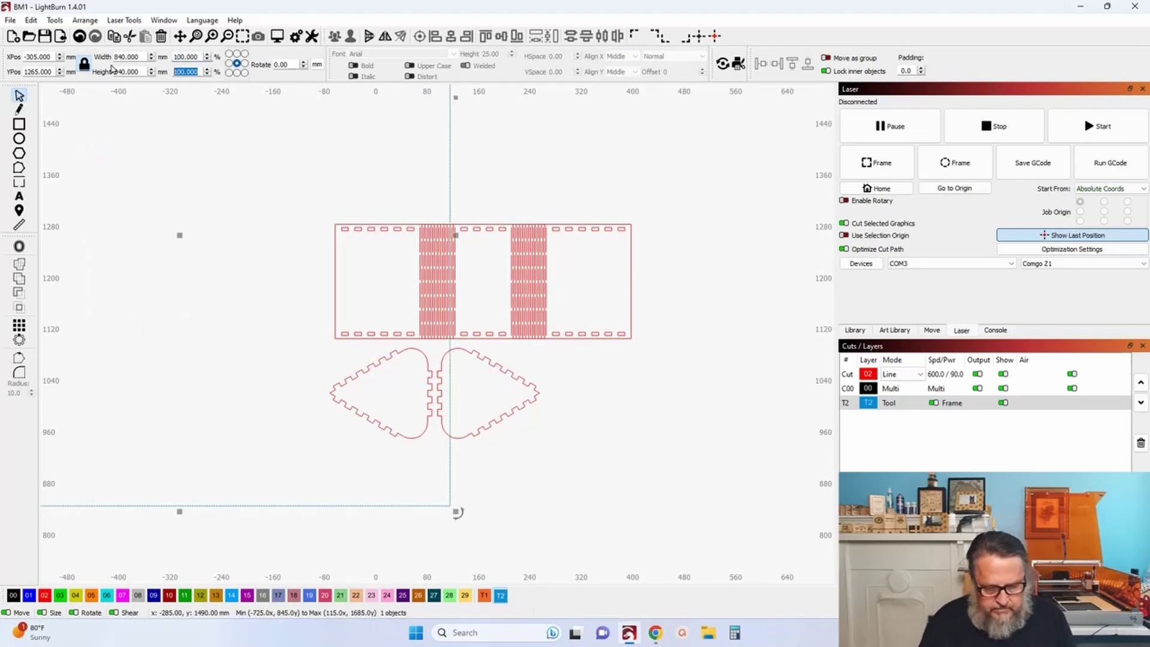
type("300")
key("Return")
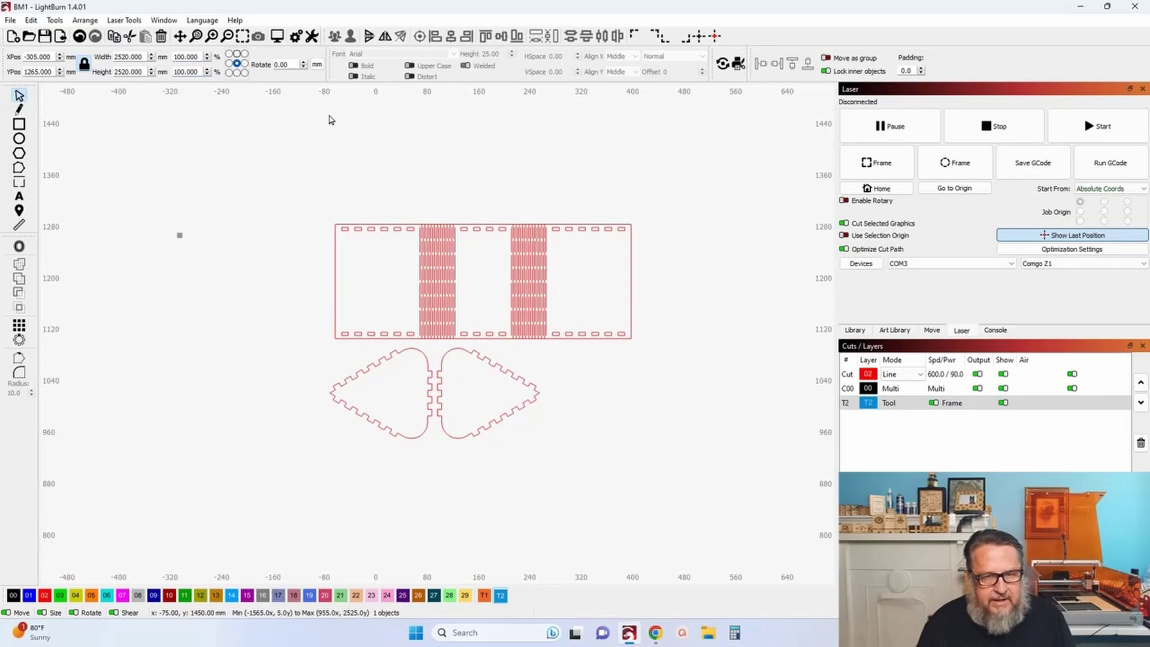
scroll(290, 175, "down", 8)
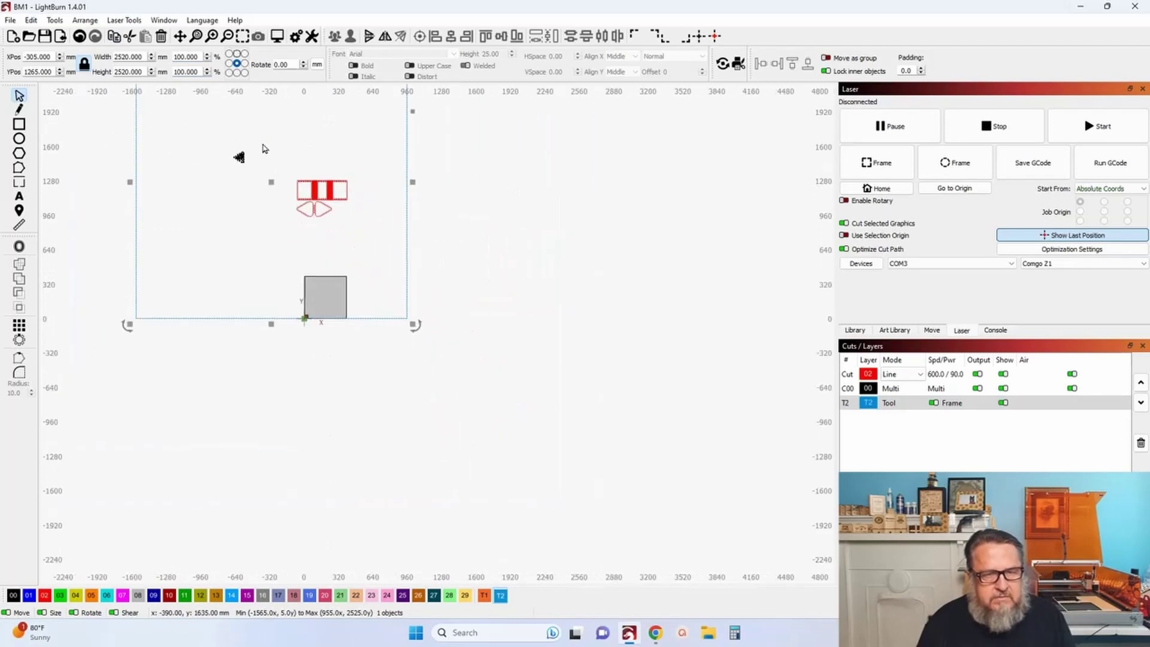
double_click(144, 57)
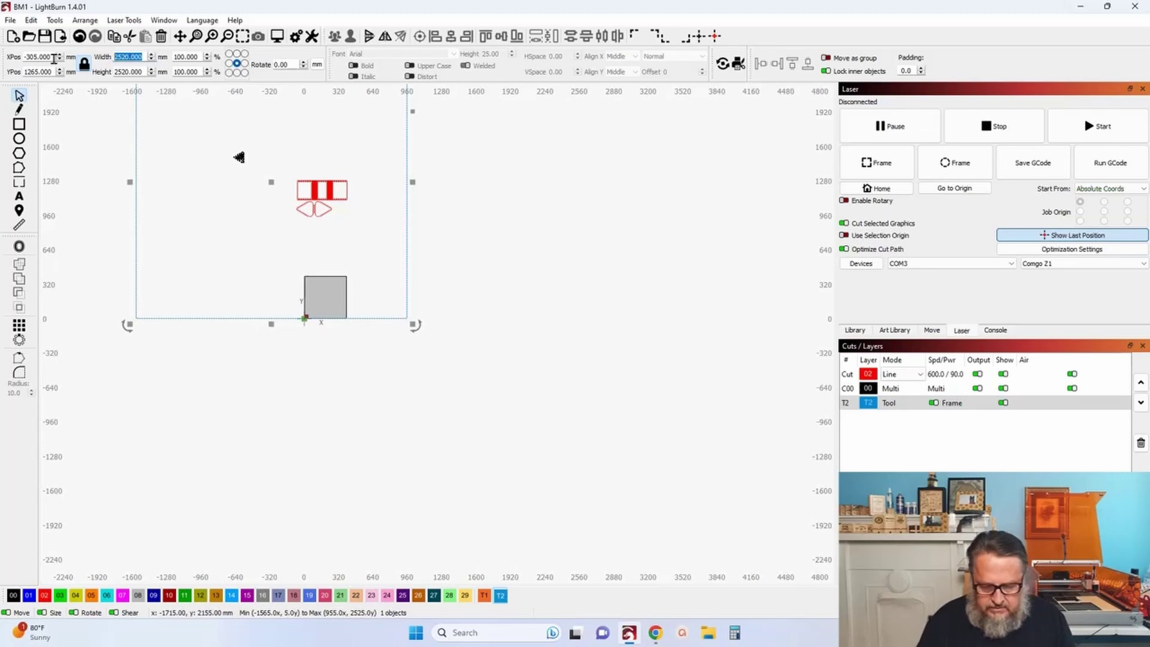
type("300")
key("Tab")
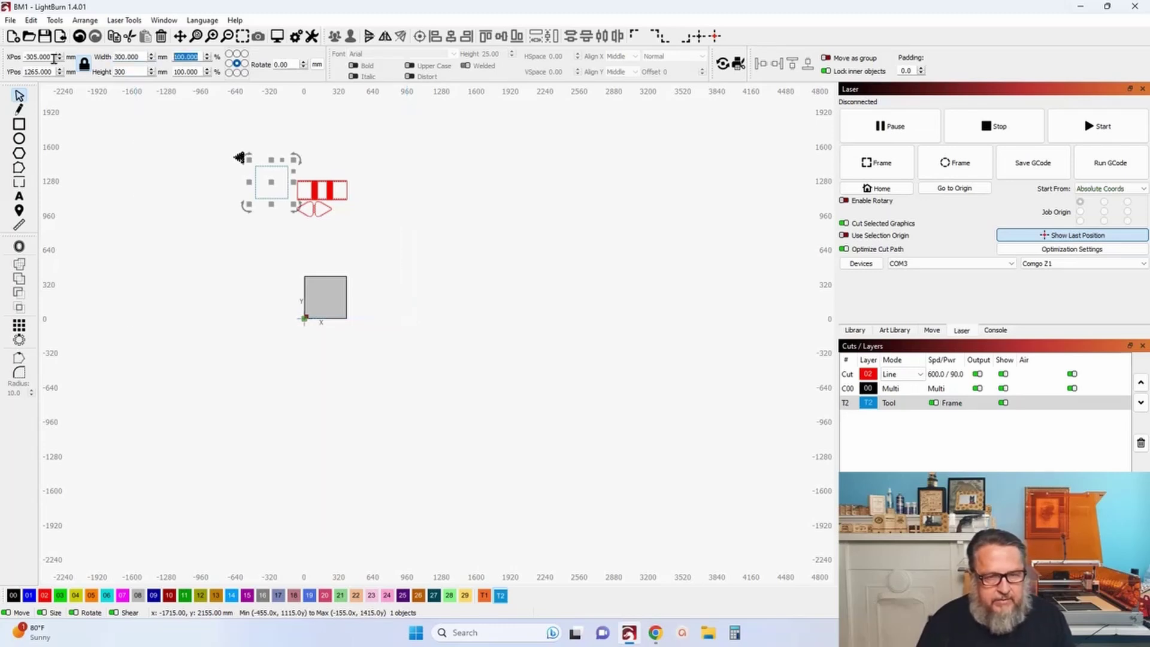
scroll(228, 250, "up", 3)
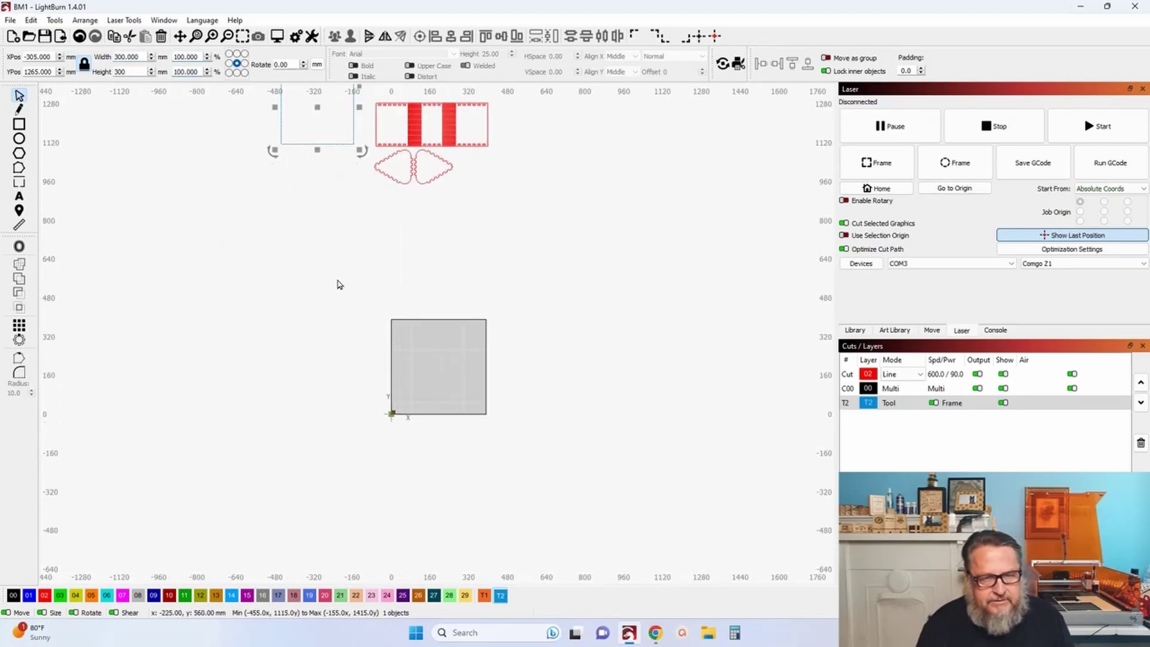
left_click_drag(336, 281, 234, 464)
scroll(245, 383, "up", 2)
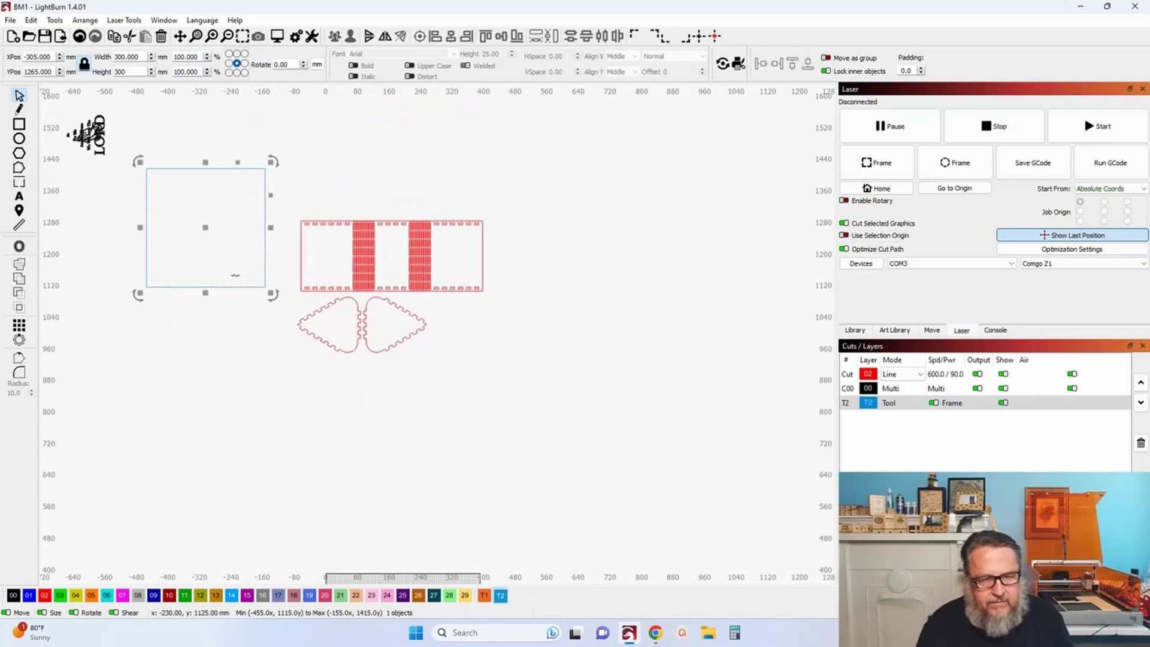
Group the box design pieces and move them, with the frame, to the origin.
left_click_drag(287, 200, 524, 306)
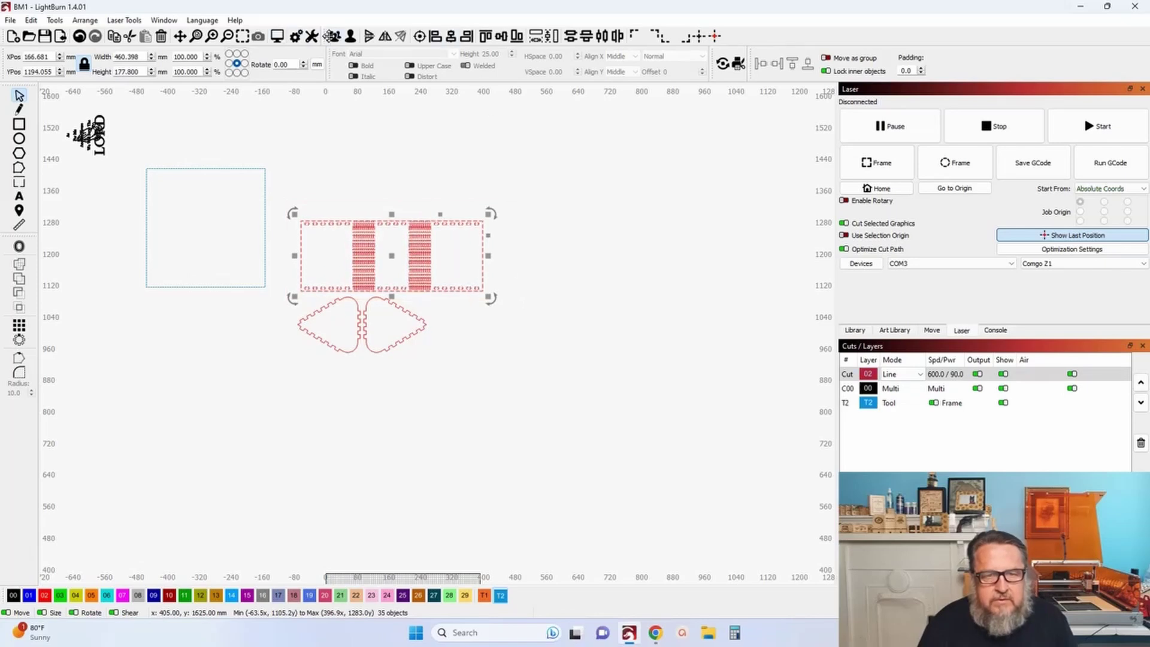
left_click(331, 36)
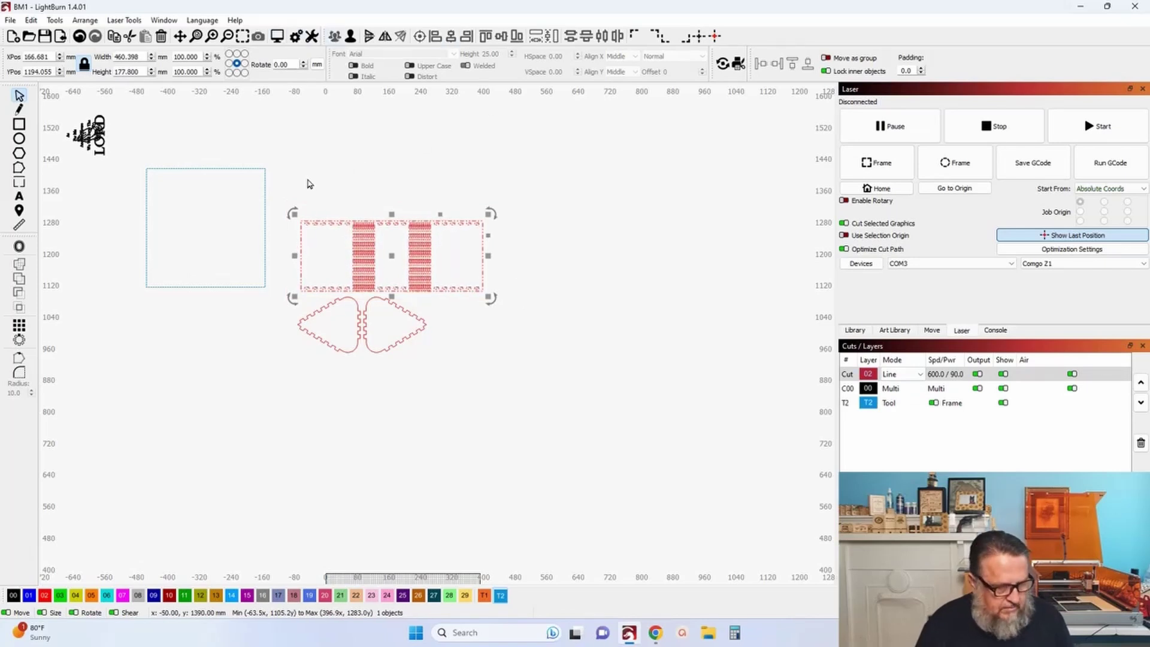
left_click(236, 169, "shift")
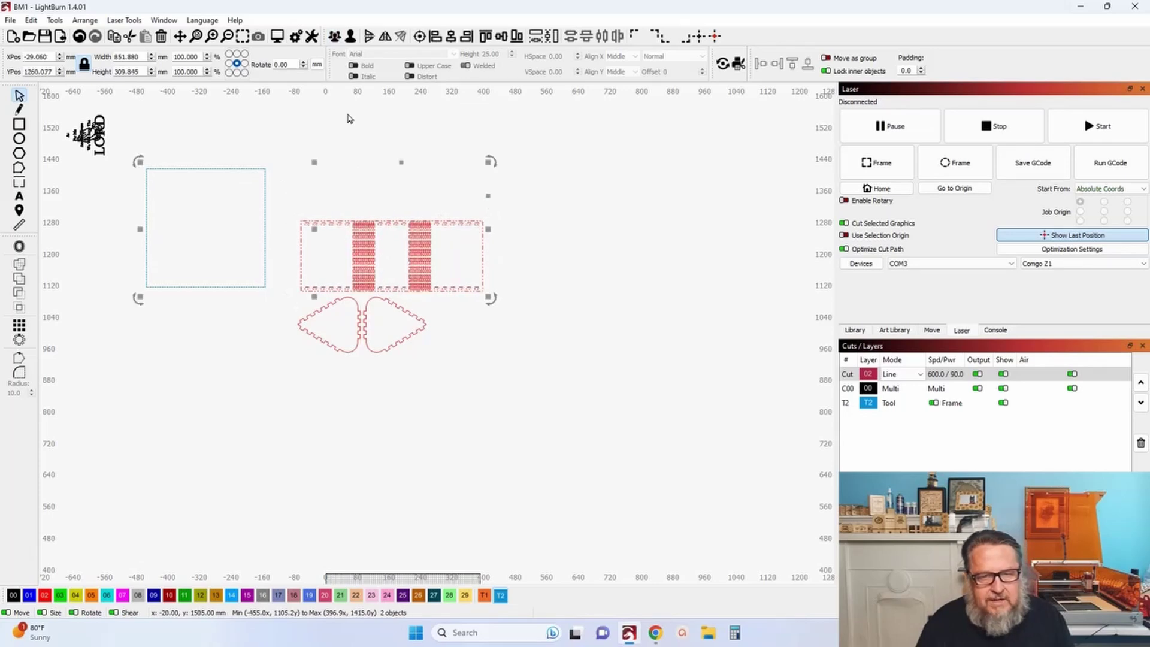
left_click(637, 38)
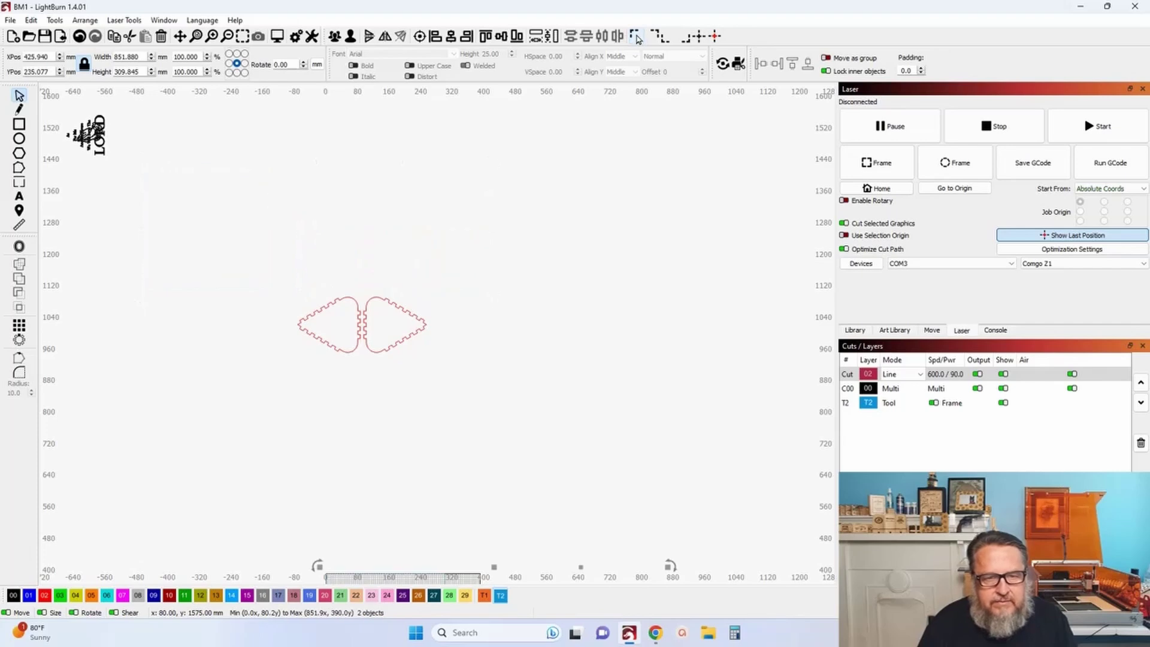
scroll(621, 300, "down", 3)
scroll(606, 407, "down", 1)
Place the red striped box design at the grey square's top-left, overhanging its right edge.
left_click(518, 299)
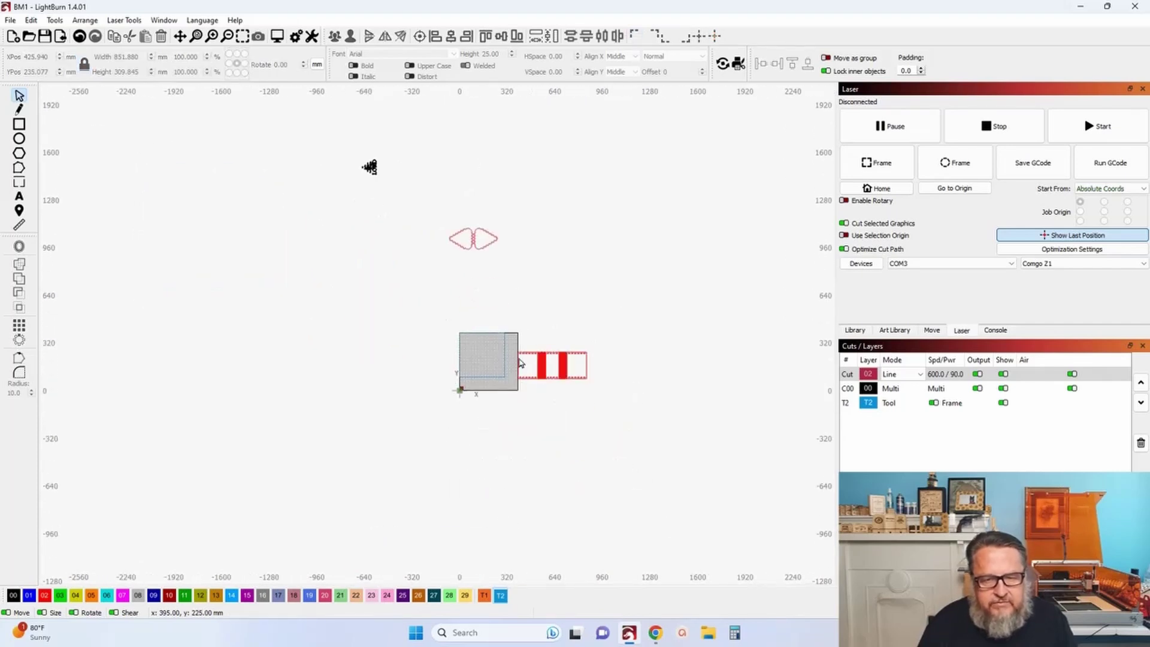
left_click_drag(514, 342, 620, 426)
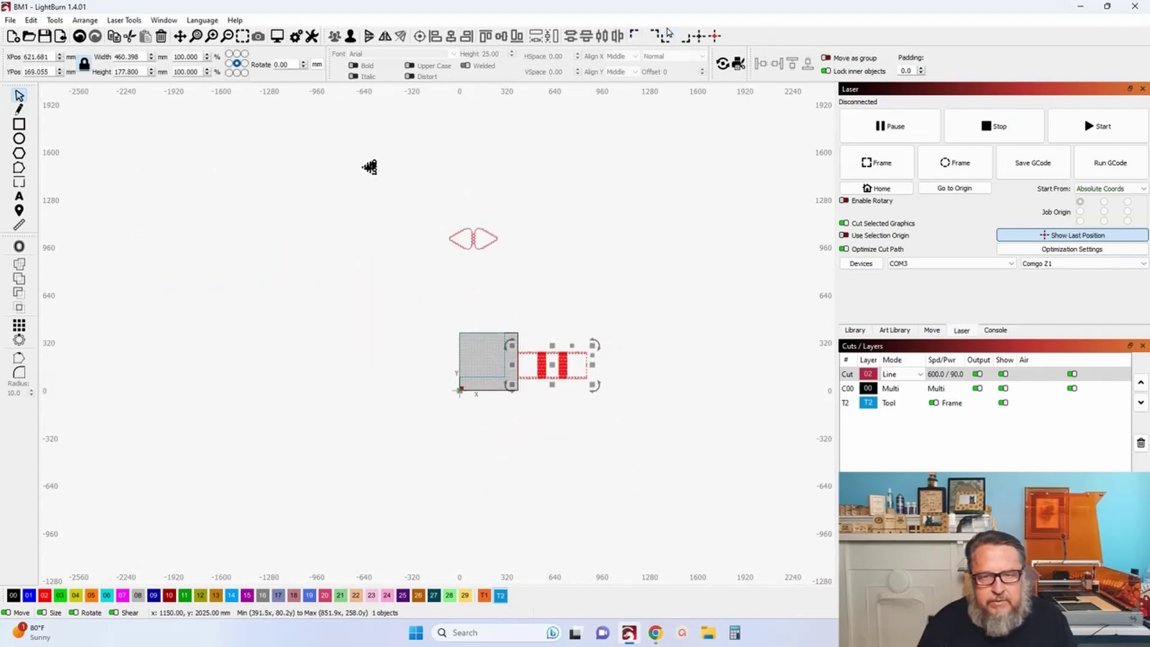
left_click_drag(557, 365, 499, 346)
scroll(425, 378, "up", 4)
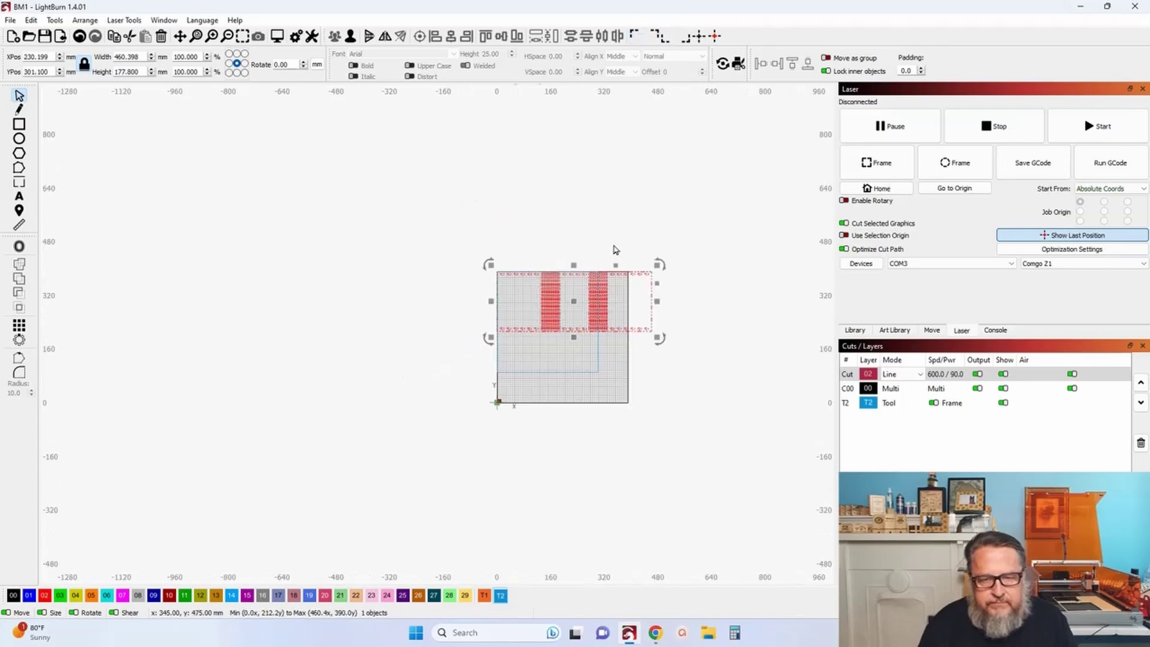
left_click_drag(616, 249, 437, 464)
scroll(413, 542, "up", 6)
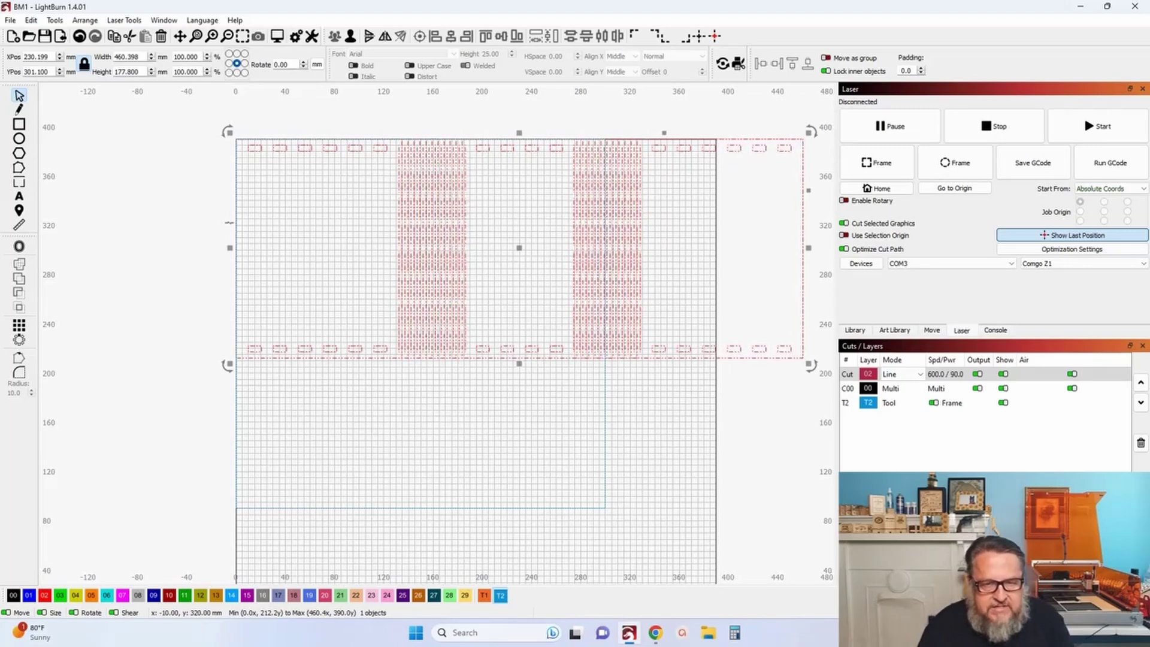
Try a width of 4 on the blue frame rectangle, then undo it.
scroll(74, 328, "down", 1)
key("Escape")
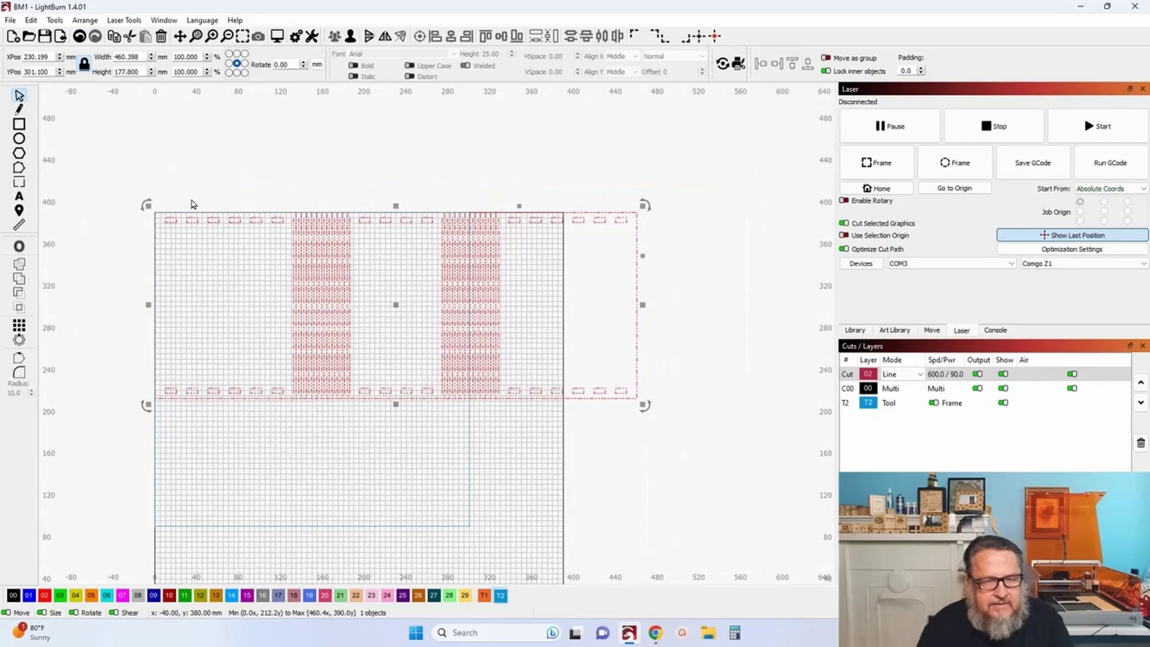
left_click(608, 397)
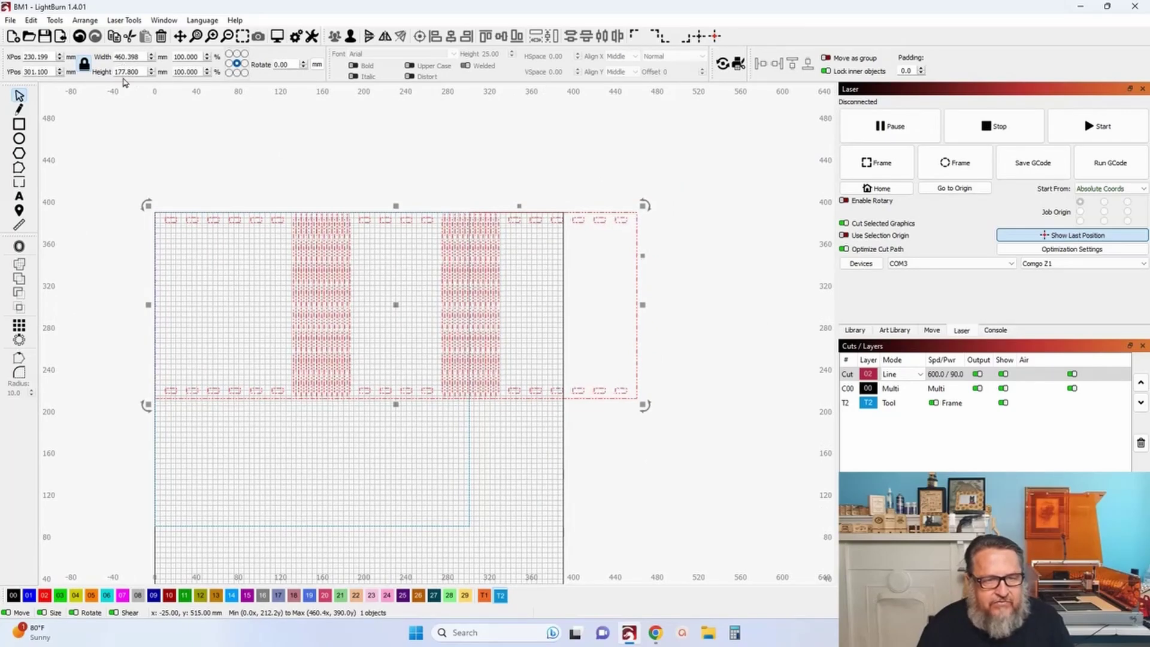
left_click_drag(190, 125, 239, 225)
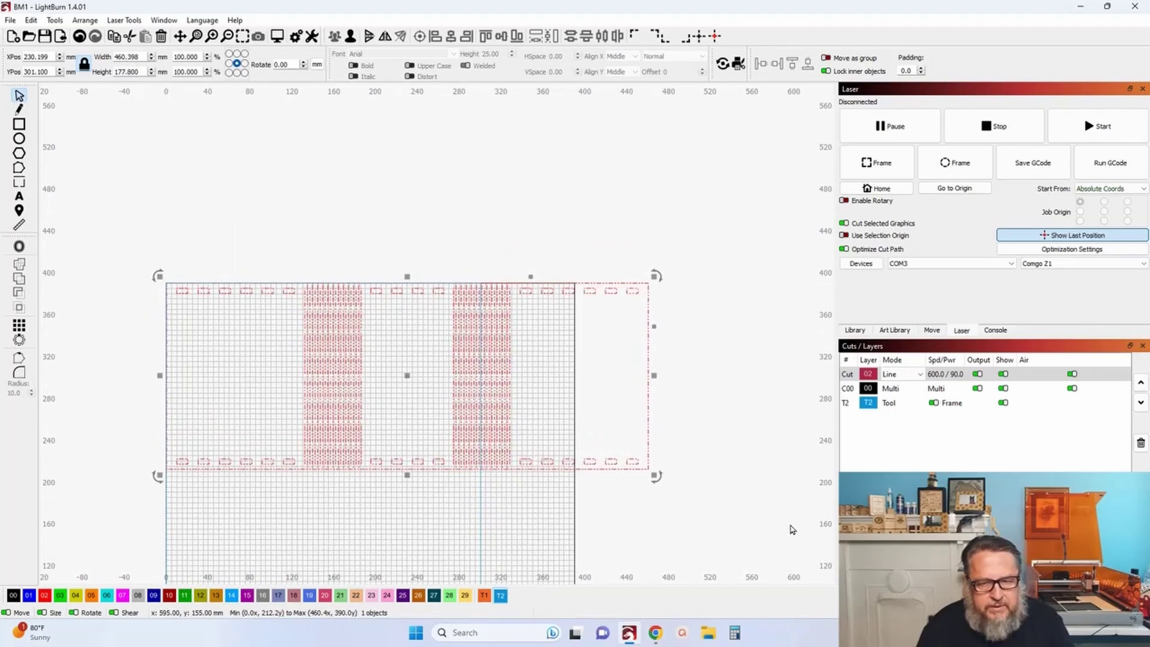
left_click_drag(790, 526, 724, 411)
left_click(472, 478)
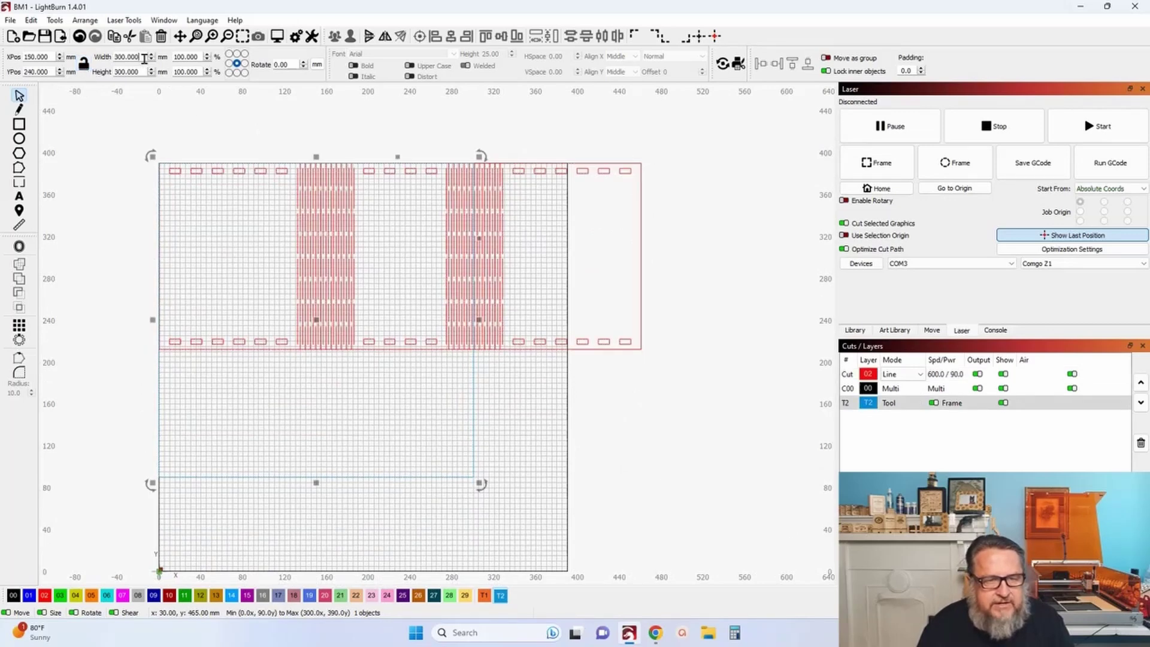
type("460.398/2")
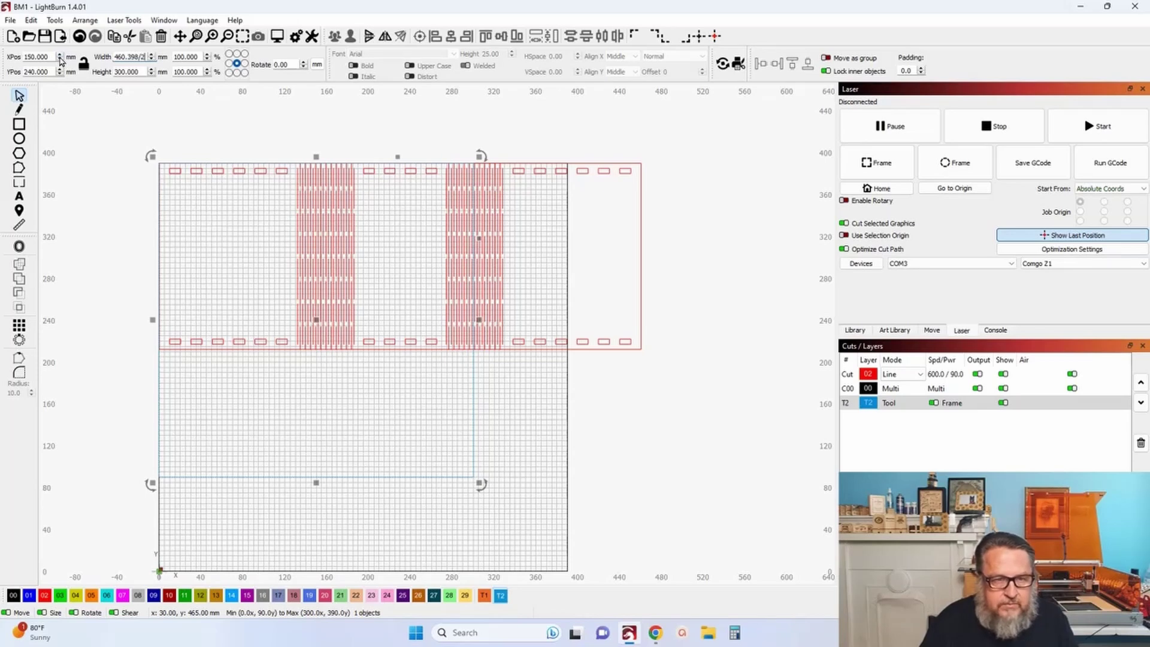
key("Return")
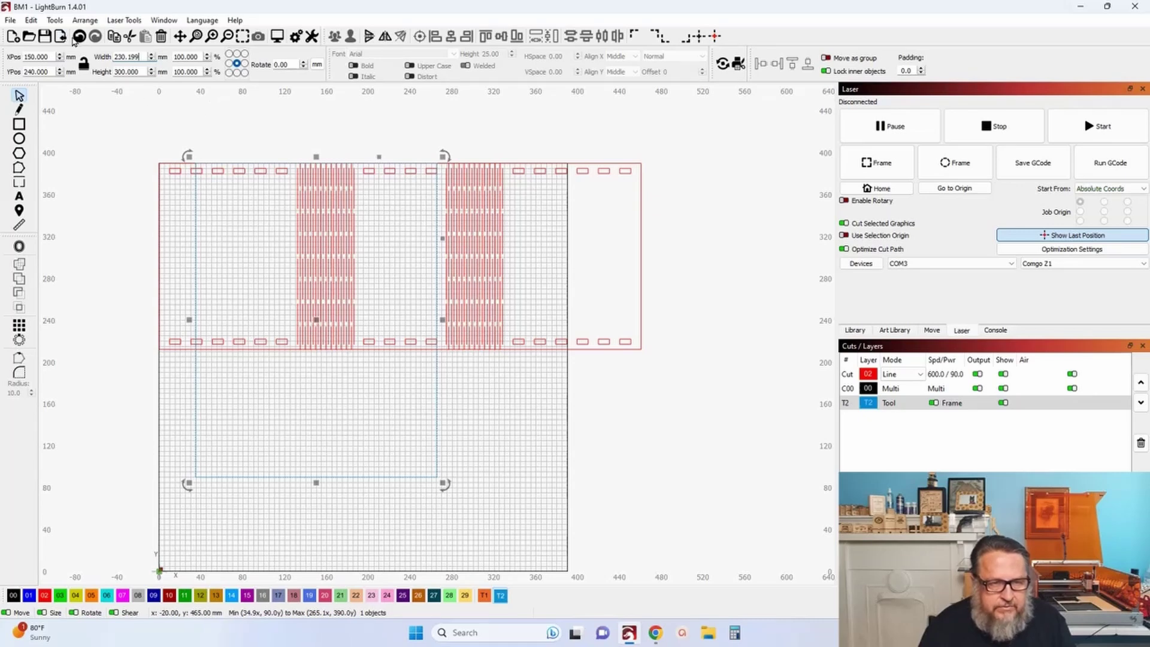
left_click(77, 38)
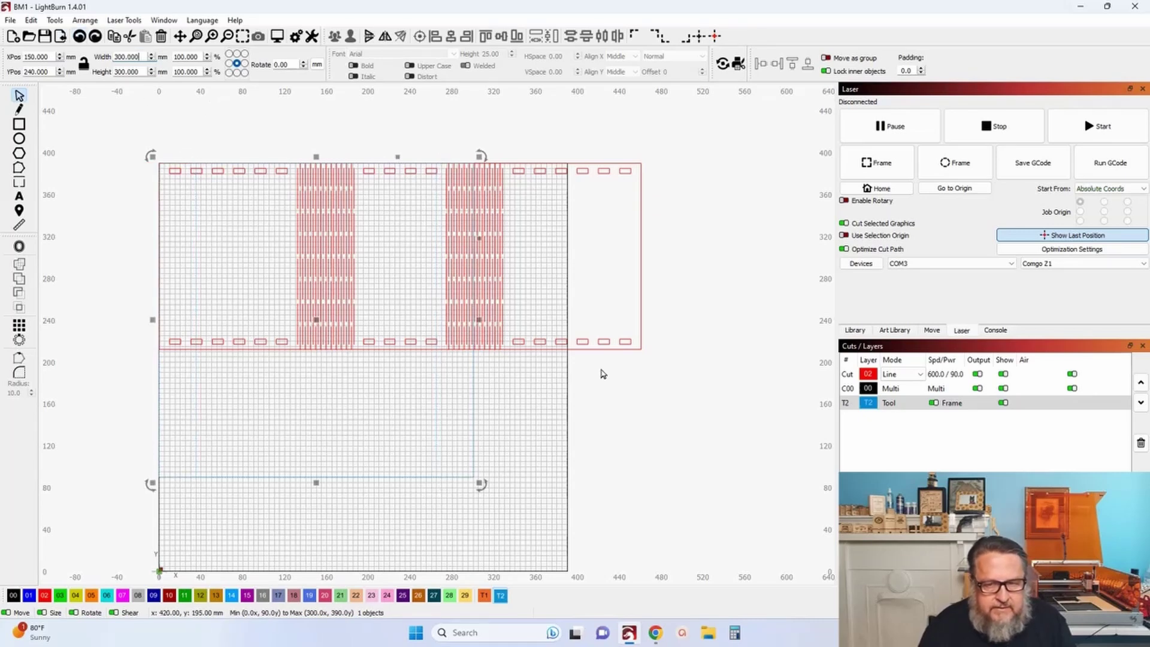
Set the frame rectangle's width to 460.395/2, giving 230.197 mm.
left_click(618, 352)
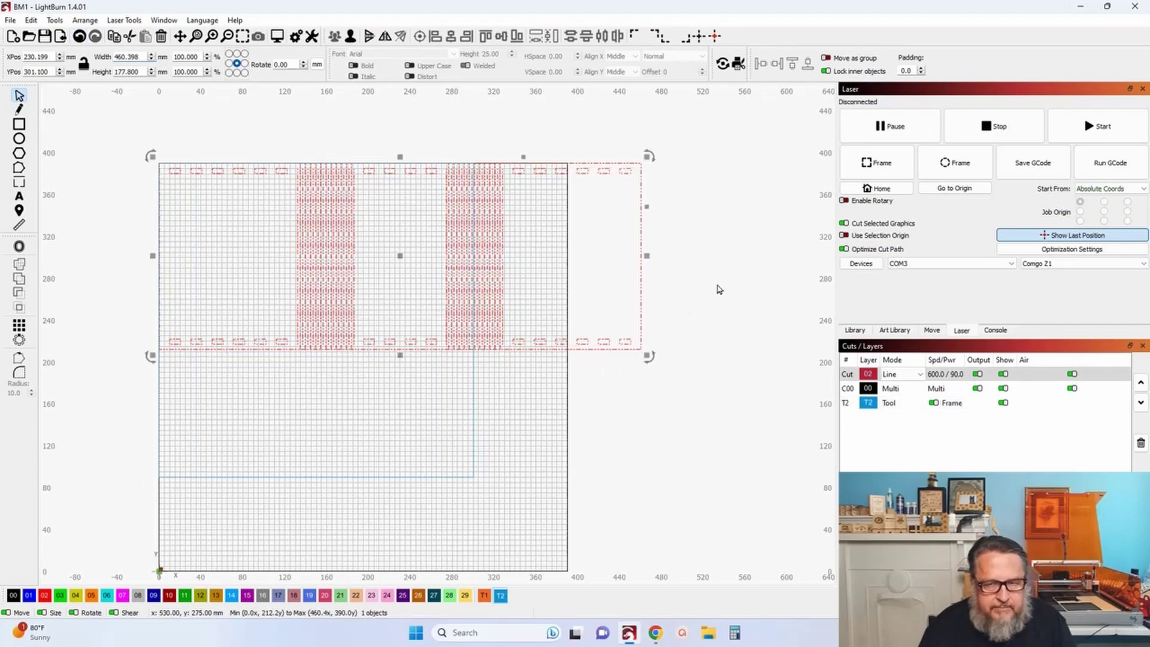
left_click(451, 480)
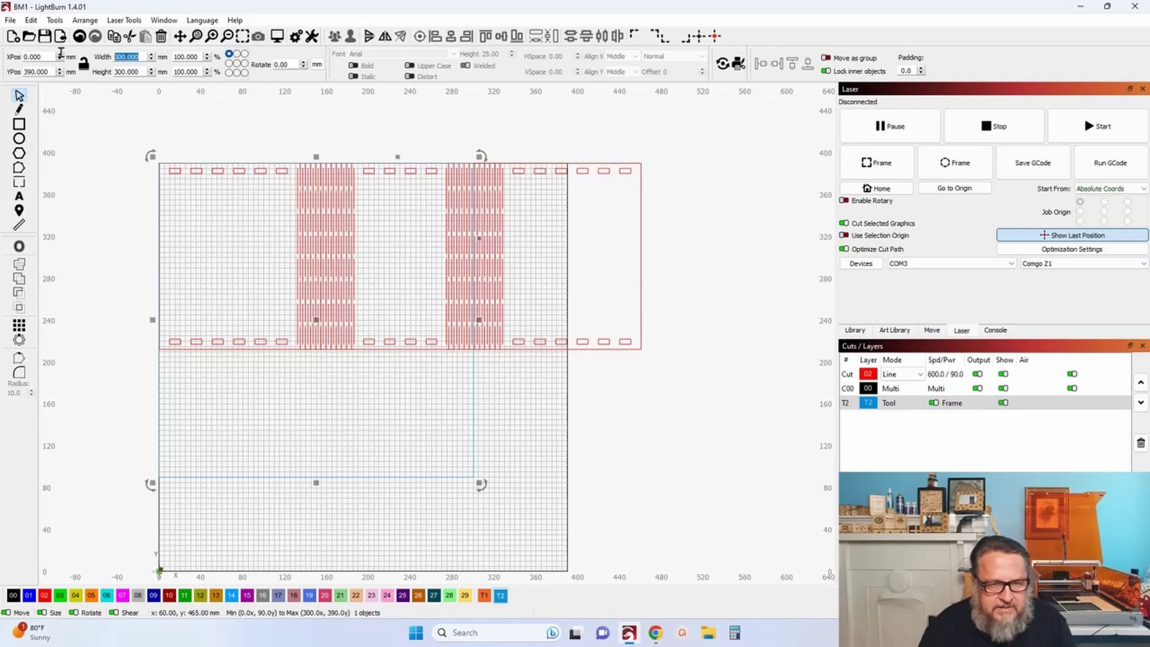
type("4")
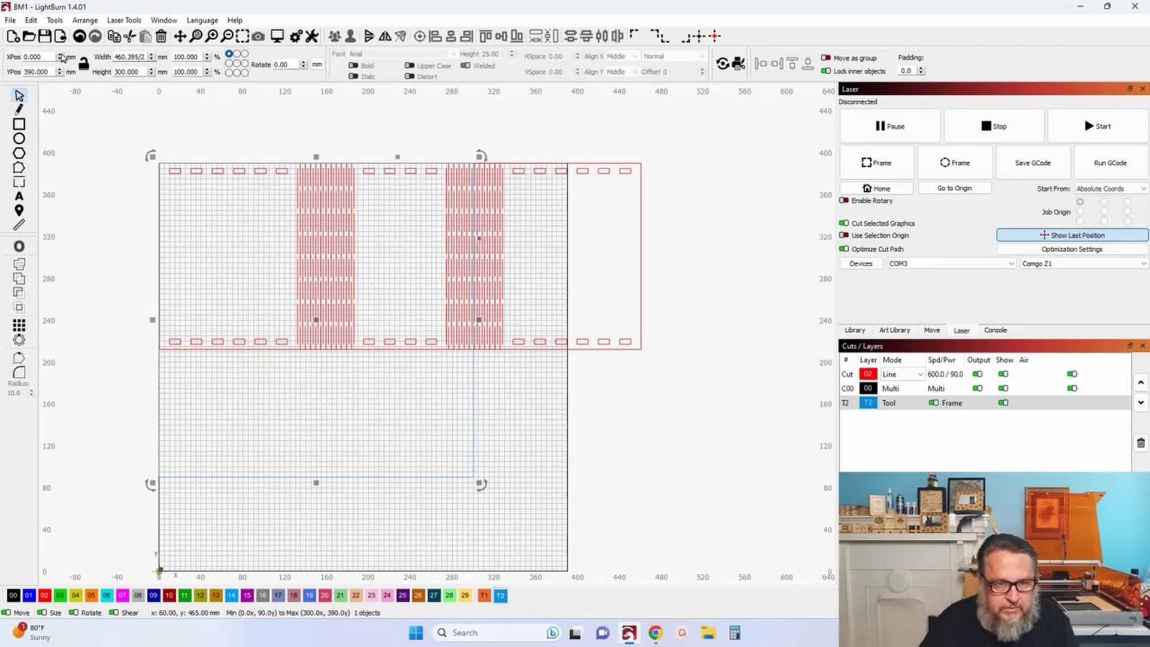
type("60.395/2")
key("Return")
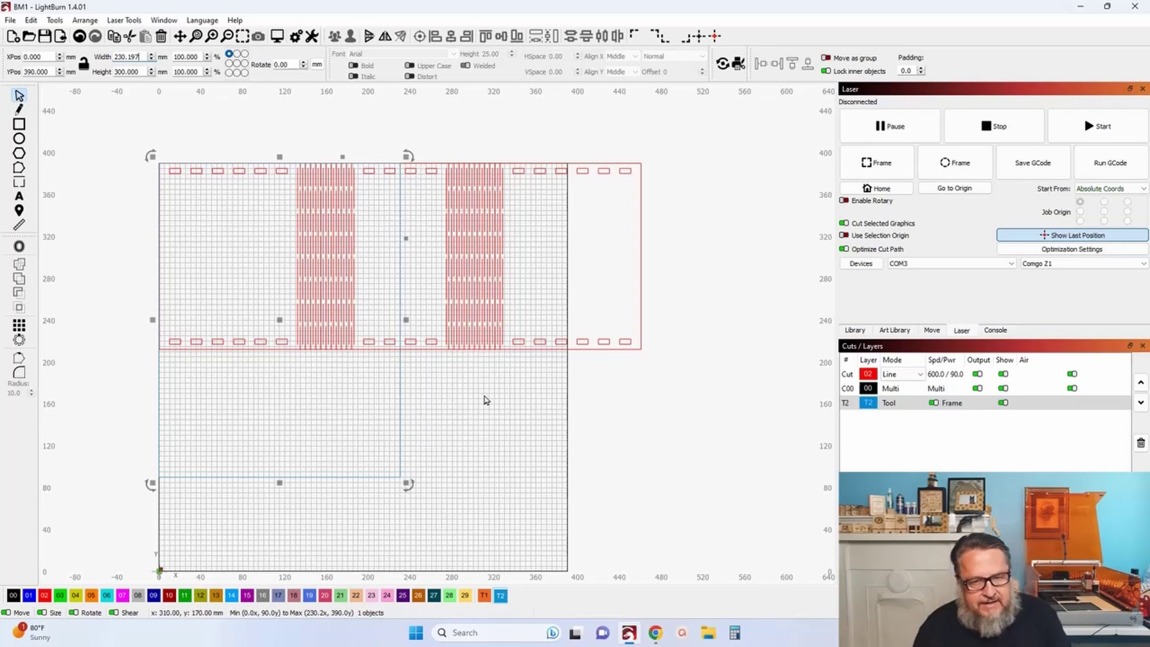
Select all the box design lines plus the frame rectangle.
left_click(429, 420)
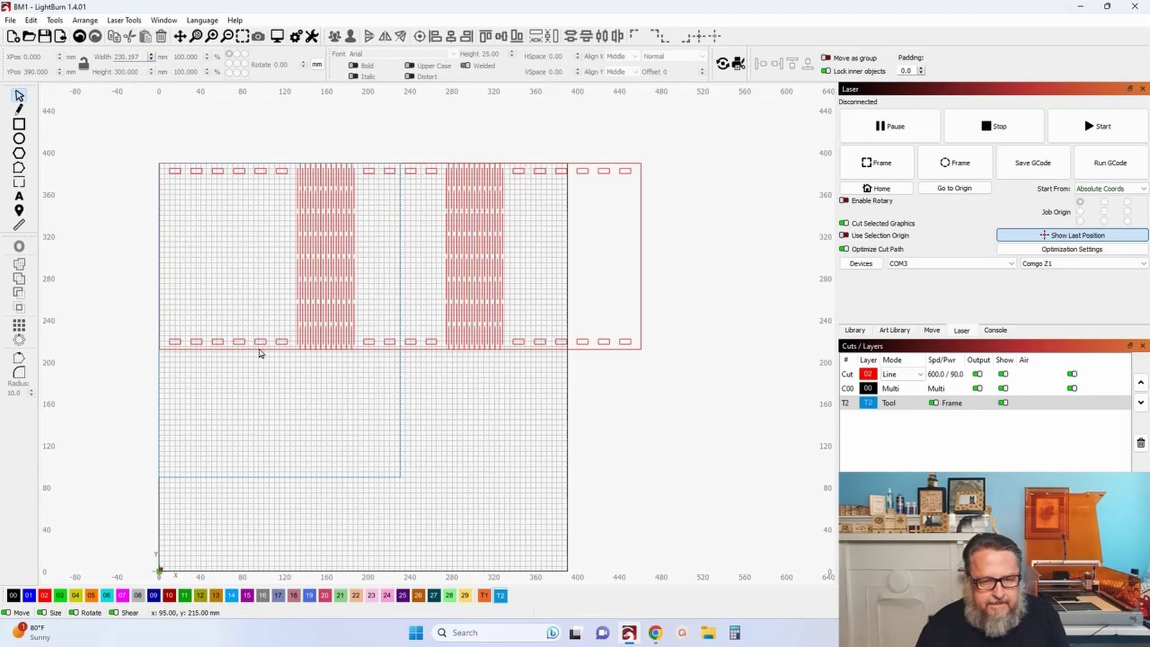
key("ctrl+a")
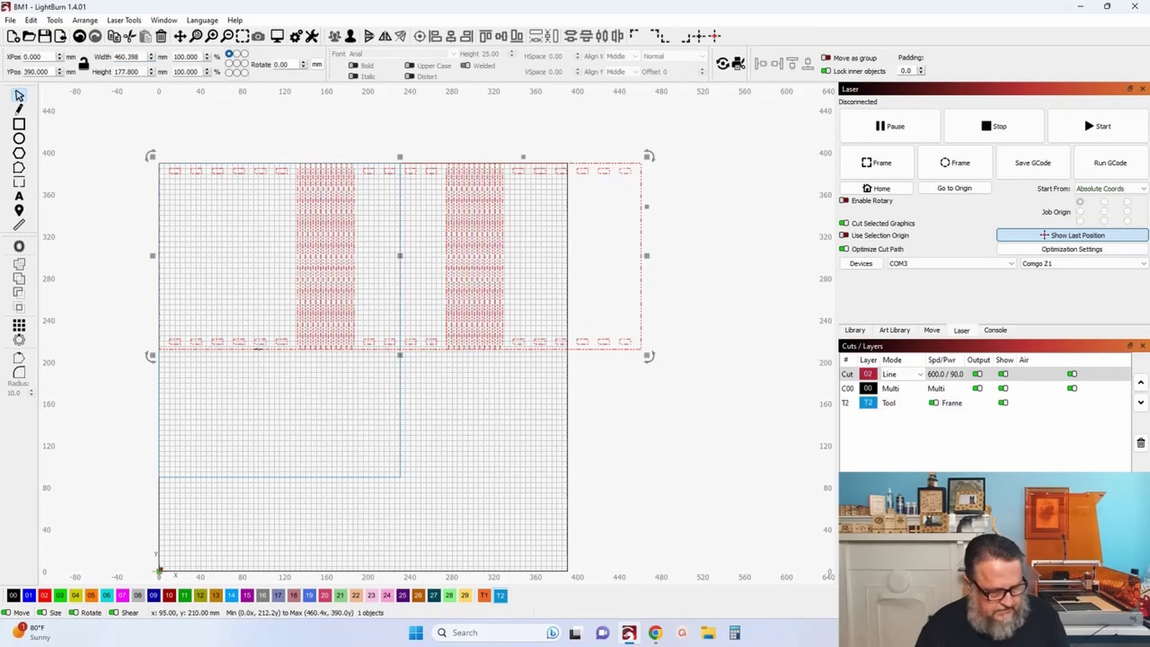
left_click(399, 479, "shift")
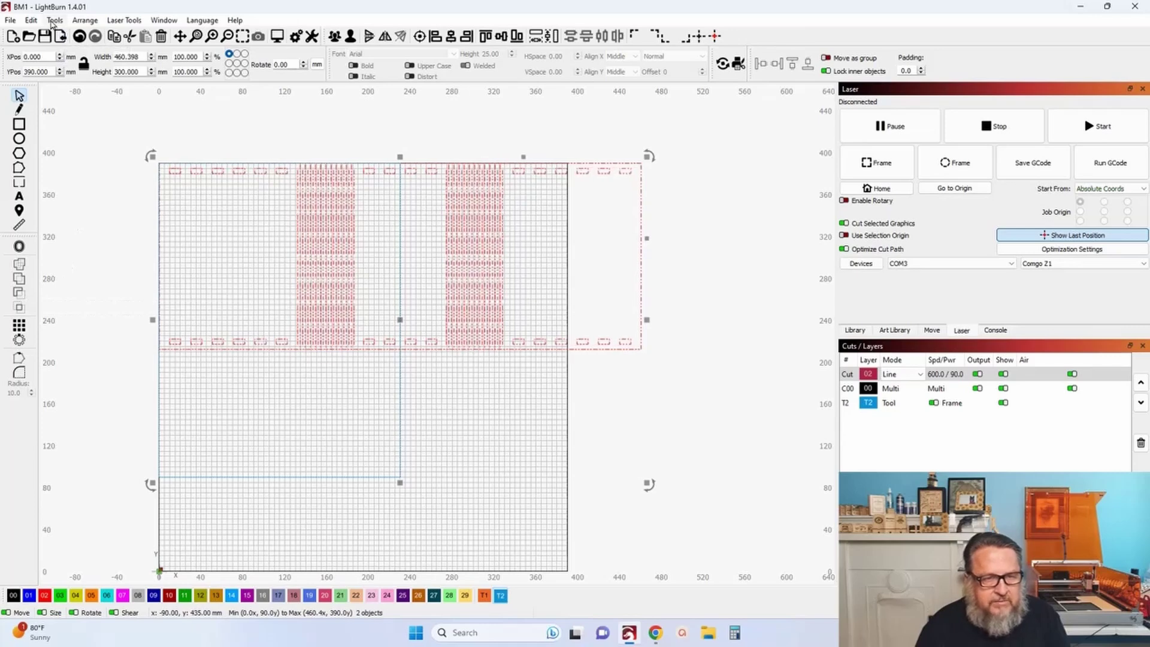
Cut the design along the frame's edge and move the right half toward the lower right.
left_click(55, 20)
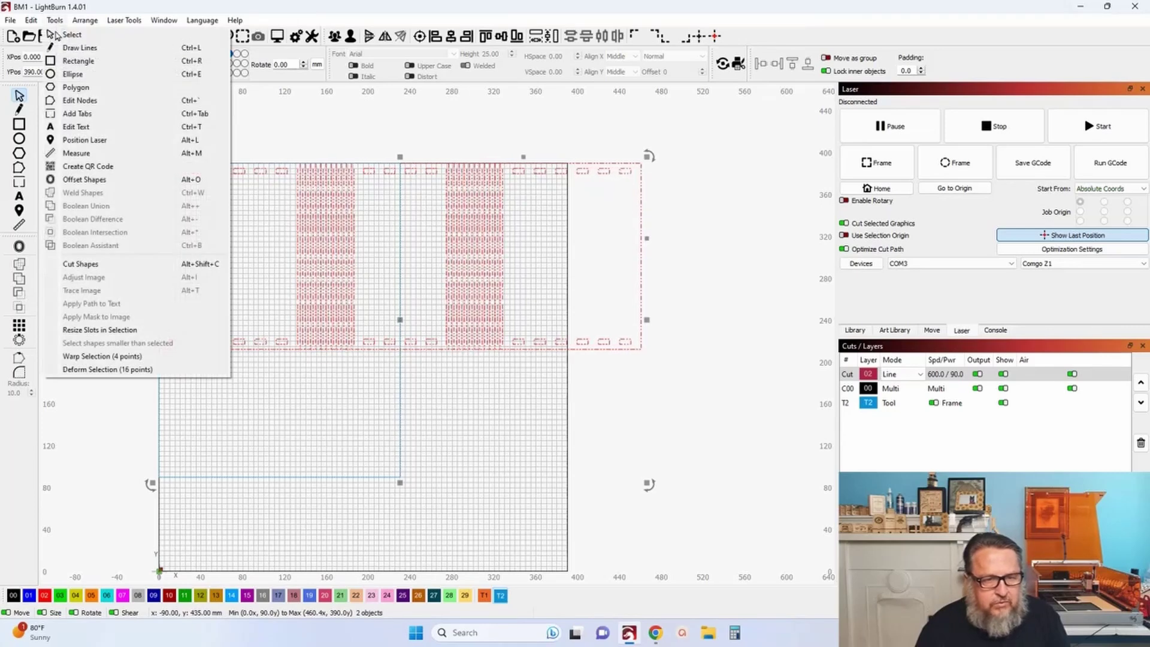
left_click(102, 264)
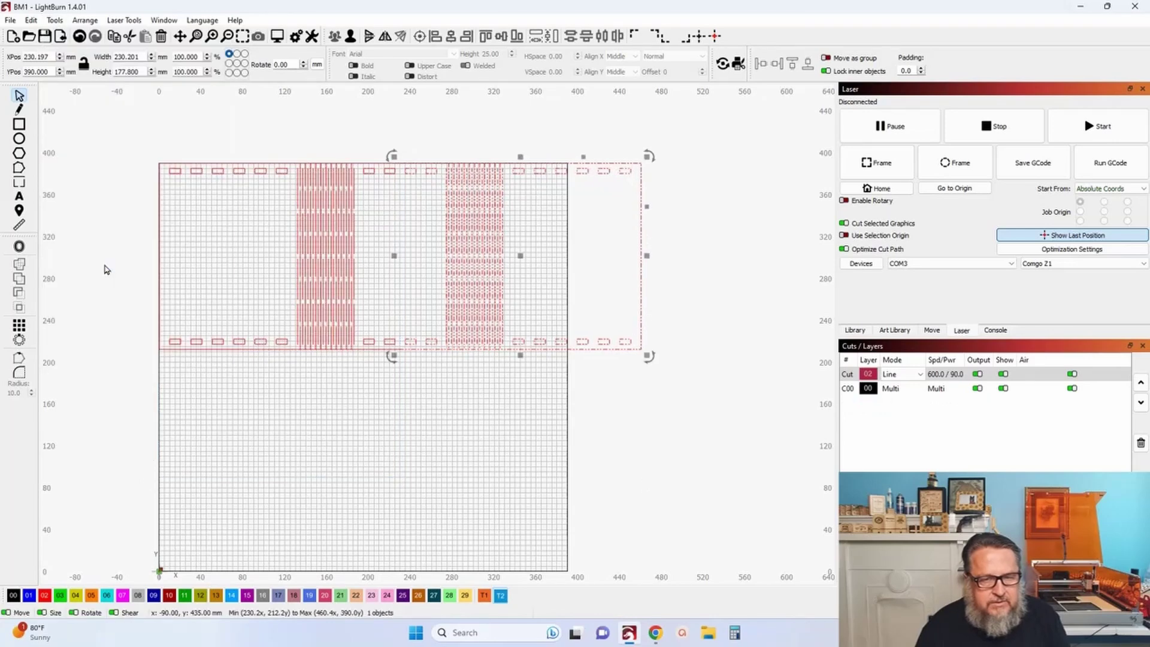
left_click(105, 276)
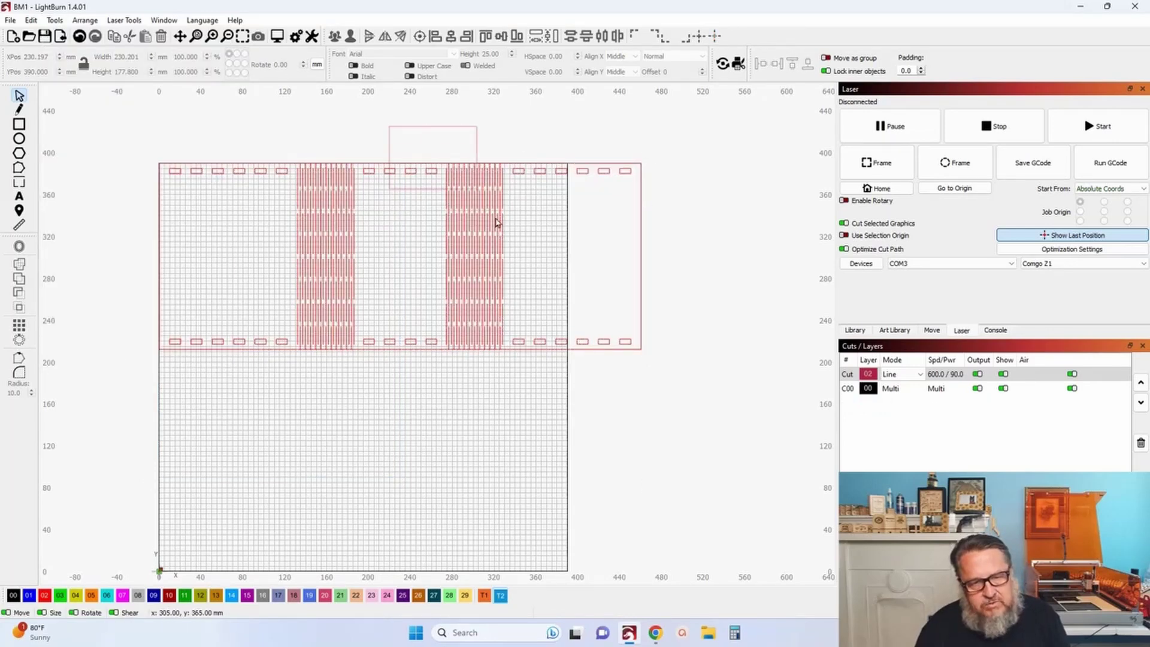
left_click_drag(672, 390, 671, 389)
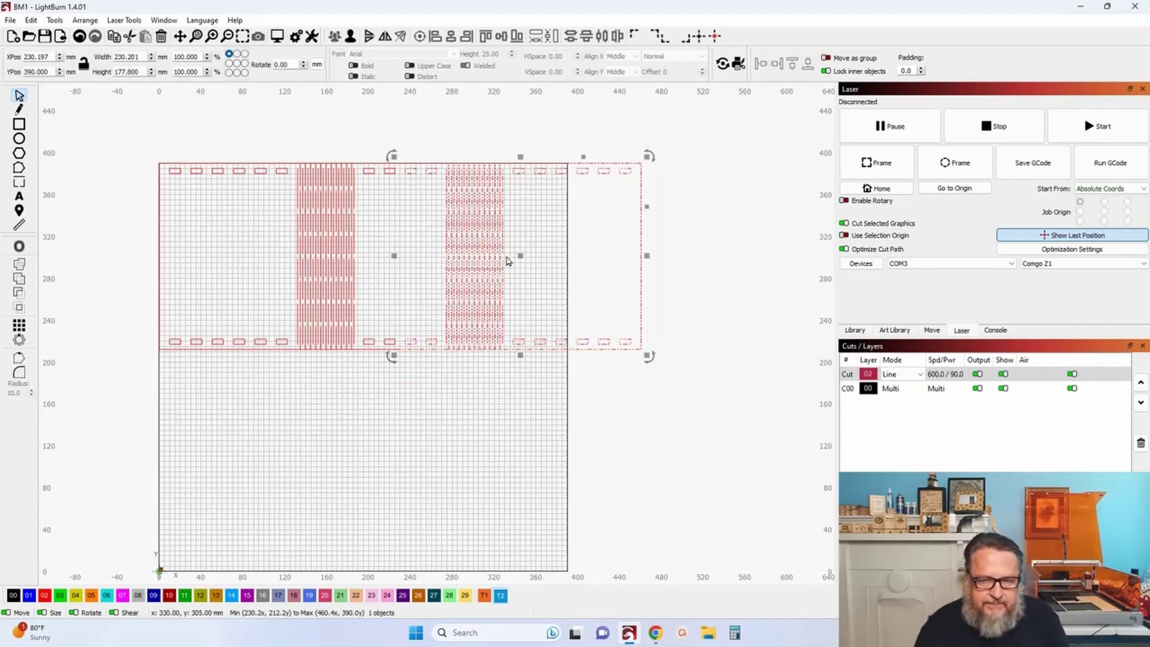
left_click_drag(522, 256, 562, 420)
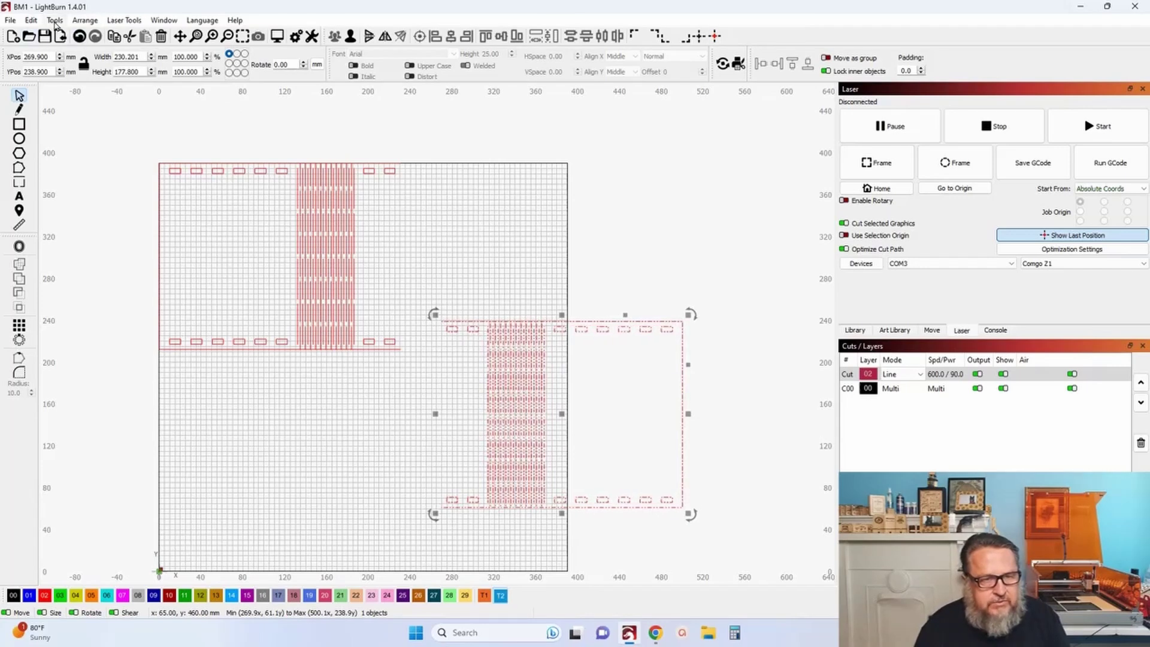
Undo the cut and move until the blue tool rectangle reappears.
left_click(77, 37)
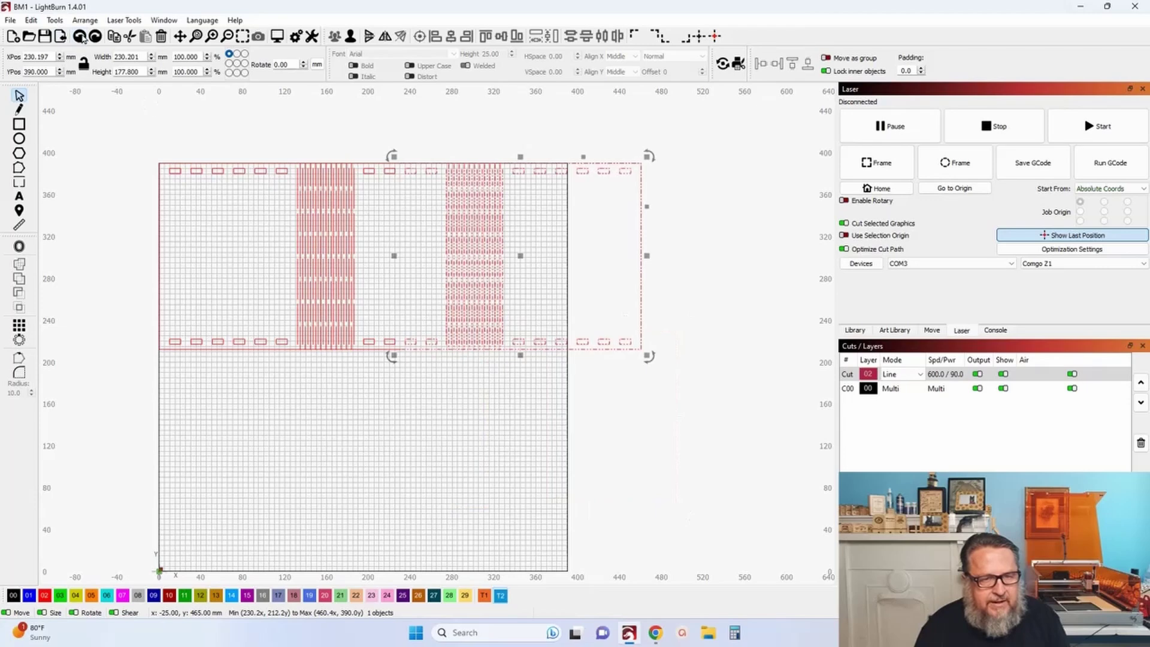
left_click(79, 37)
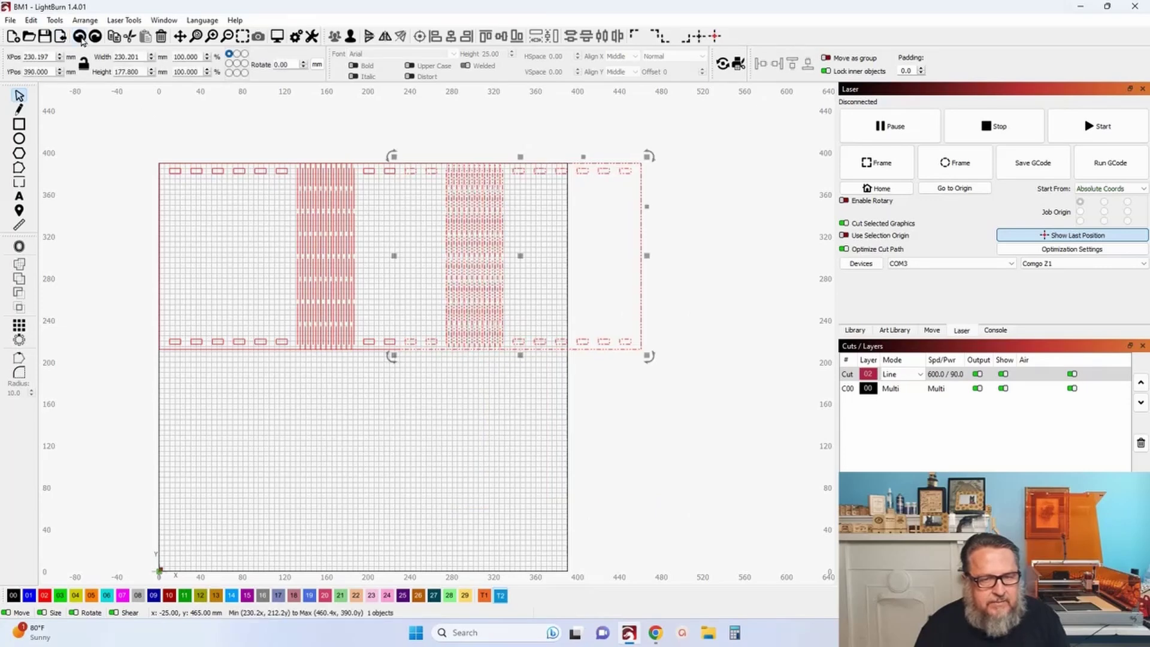
left_click(79, 37)
Move the blue tool rectangle onto cut layer 02.
left_click(225, 141)
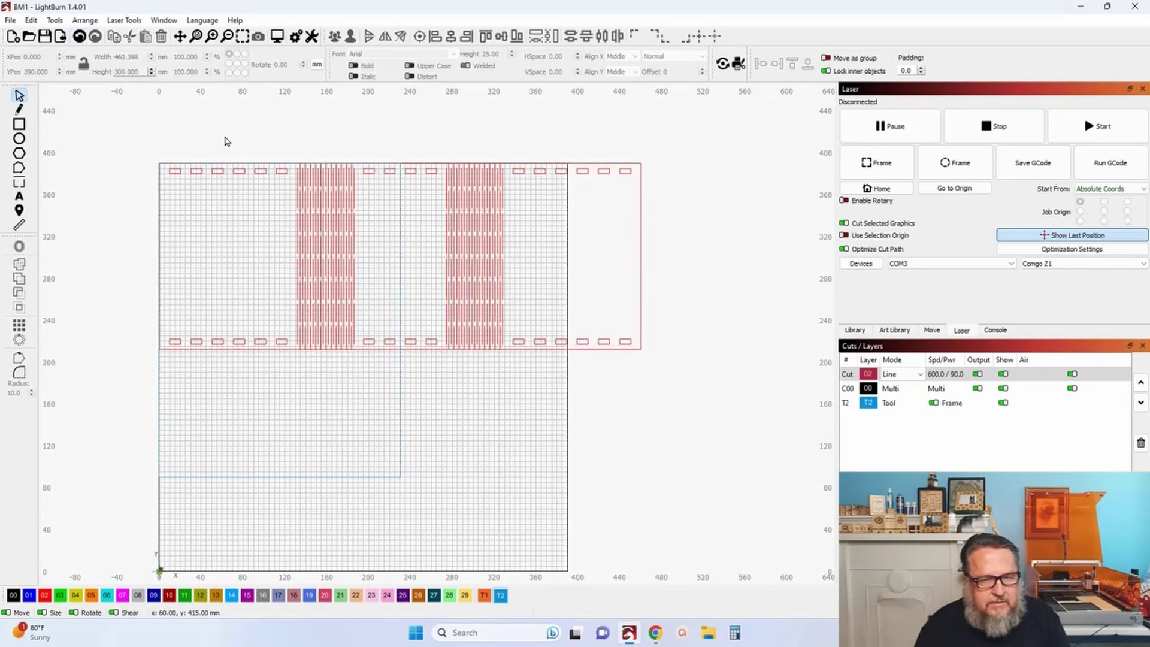
left_click(412, 355)
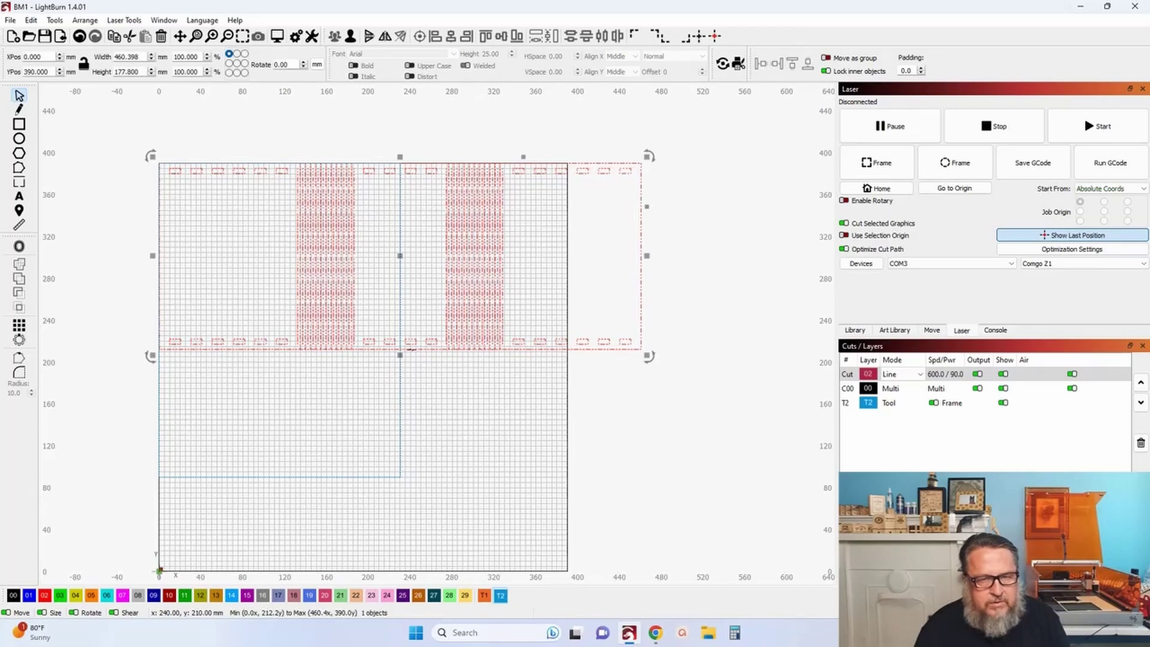
left_click(399, 435)
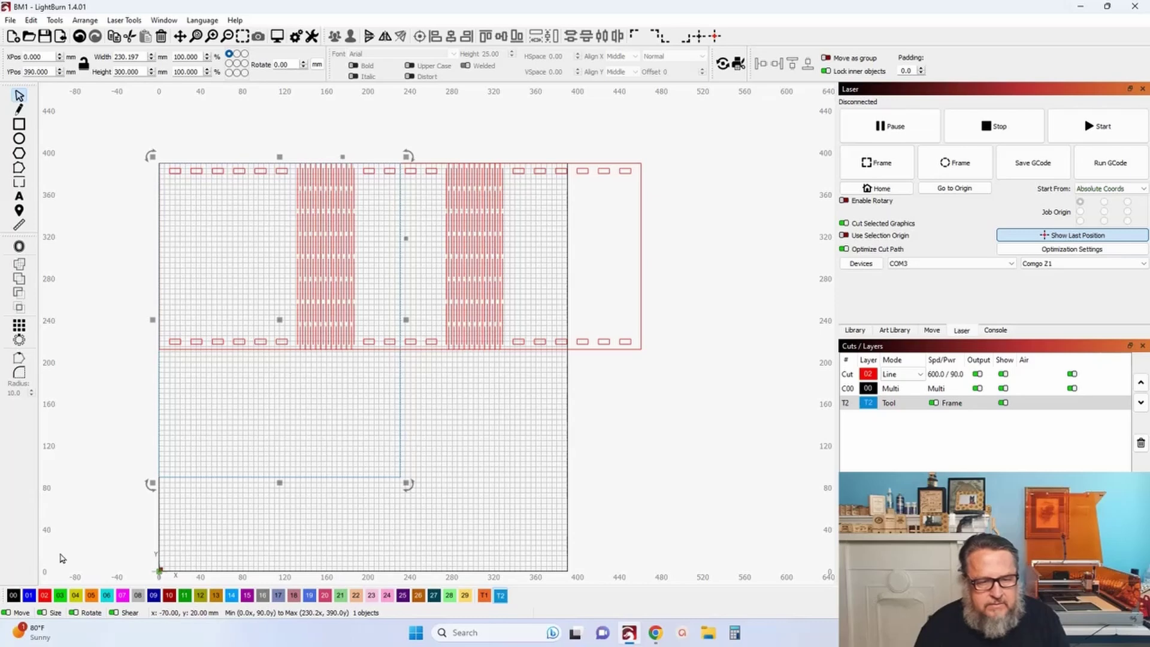
left_click(46, 597)
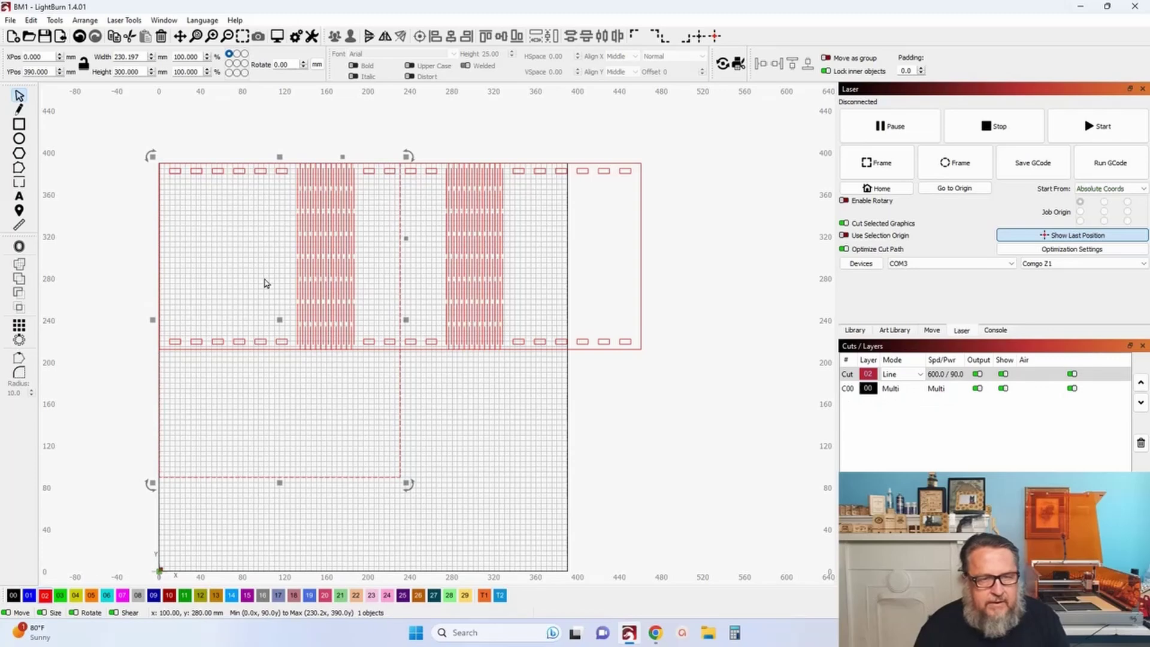
Set the 230 mm-wide rectangle's height to 177.8 mm.
left_click(526, 425)
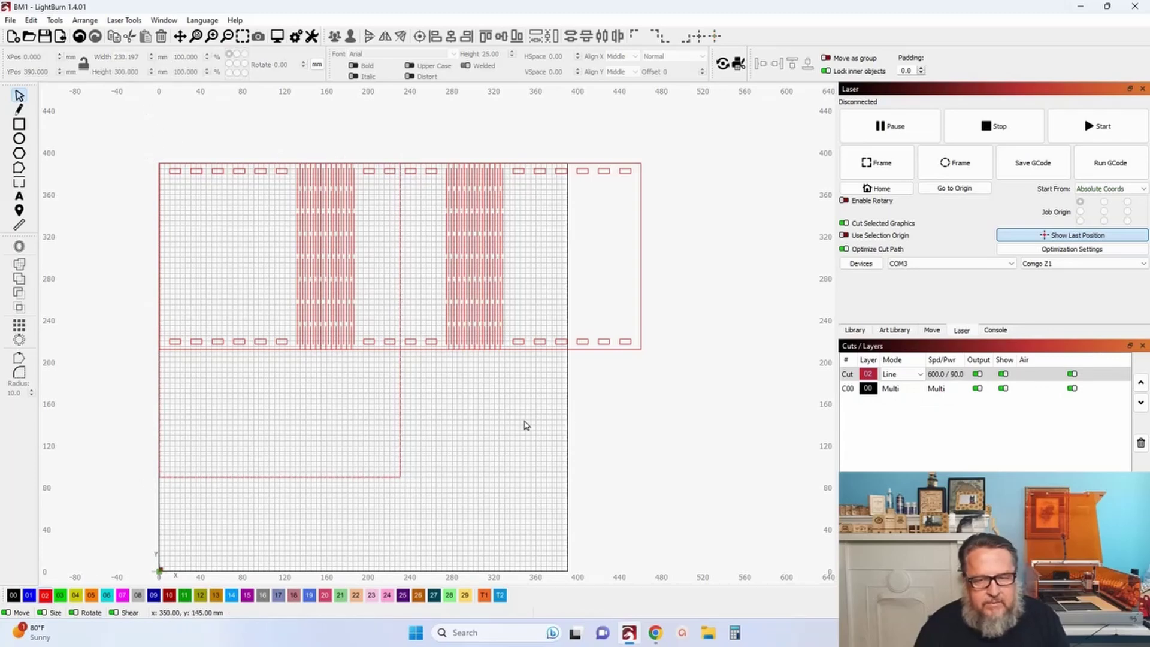
left_click(637, 353)
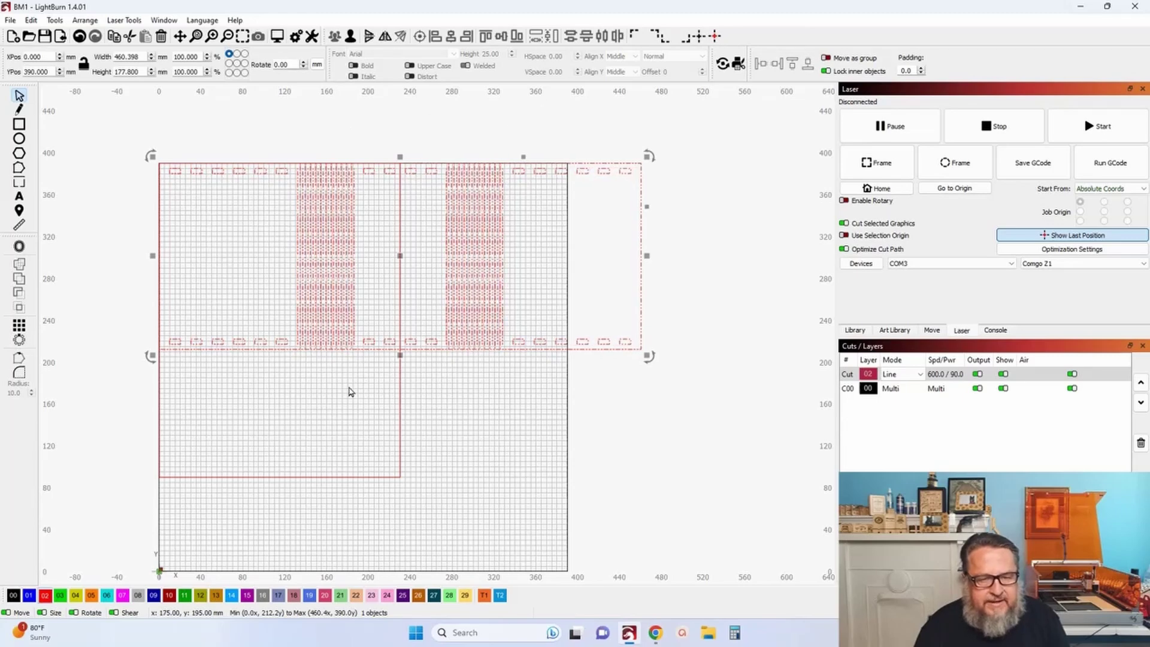
left_click(340, 476)
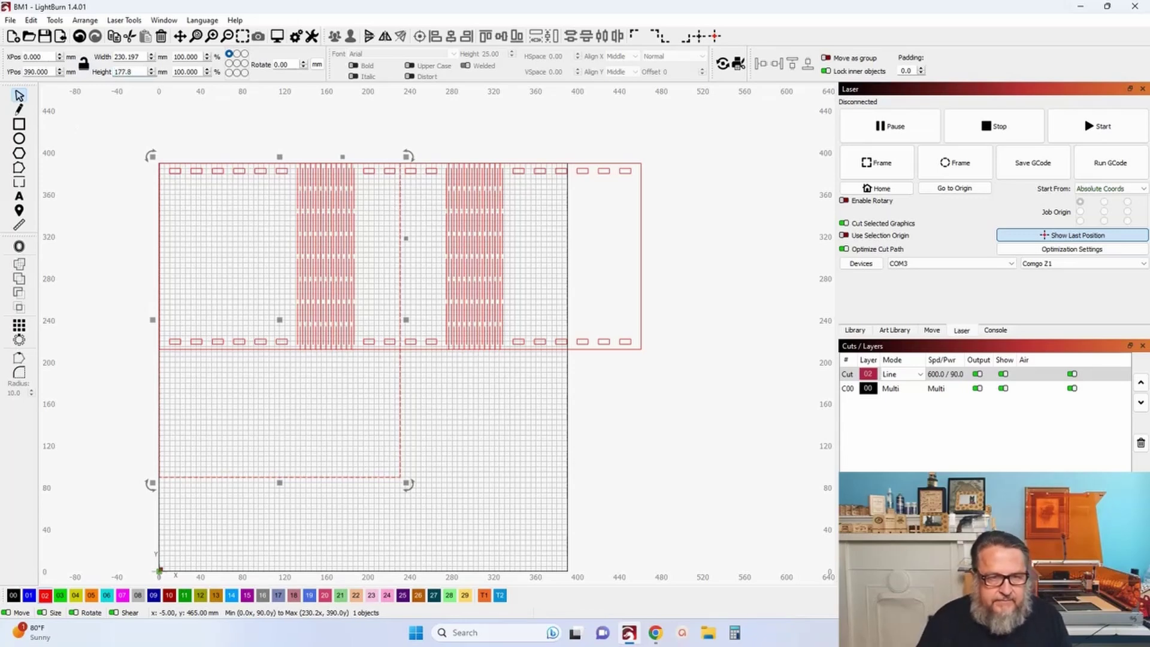
key("Return")
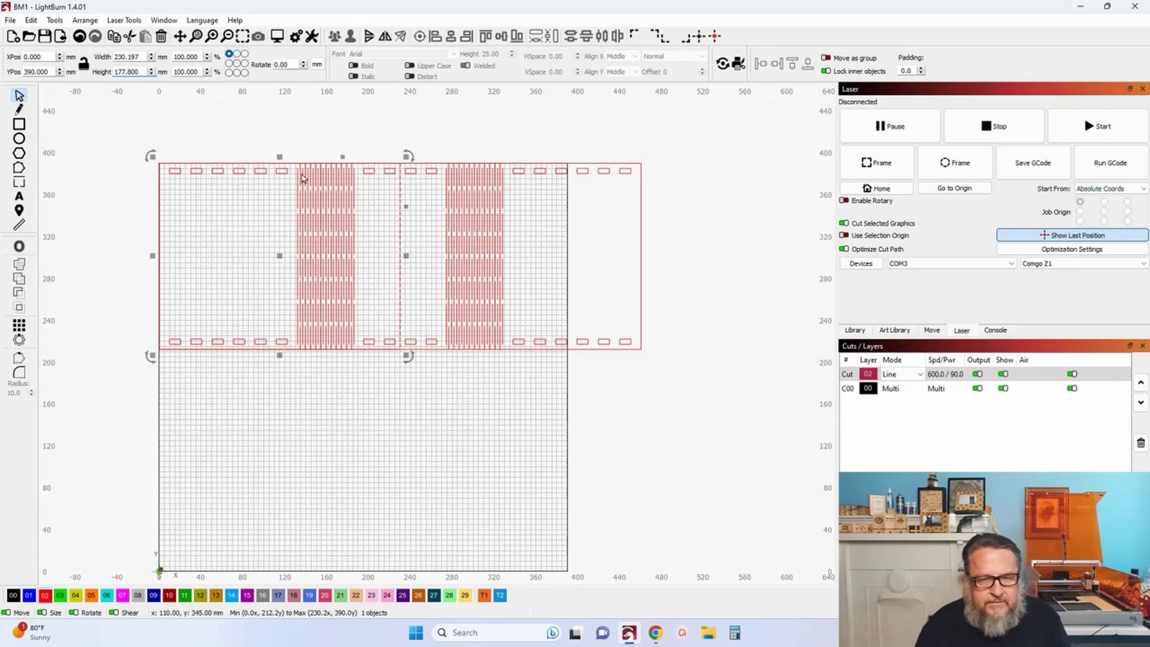
Select the film-strip design with the rectangle and look for a combine command, running nothing.
left_click(355, 96)
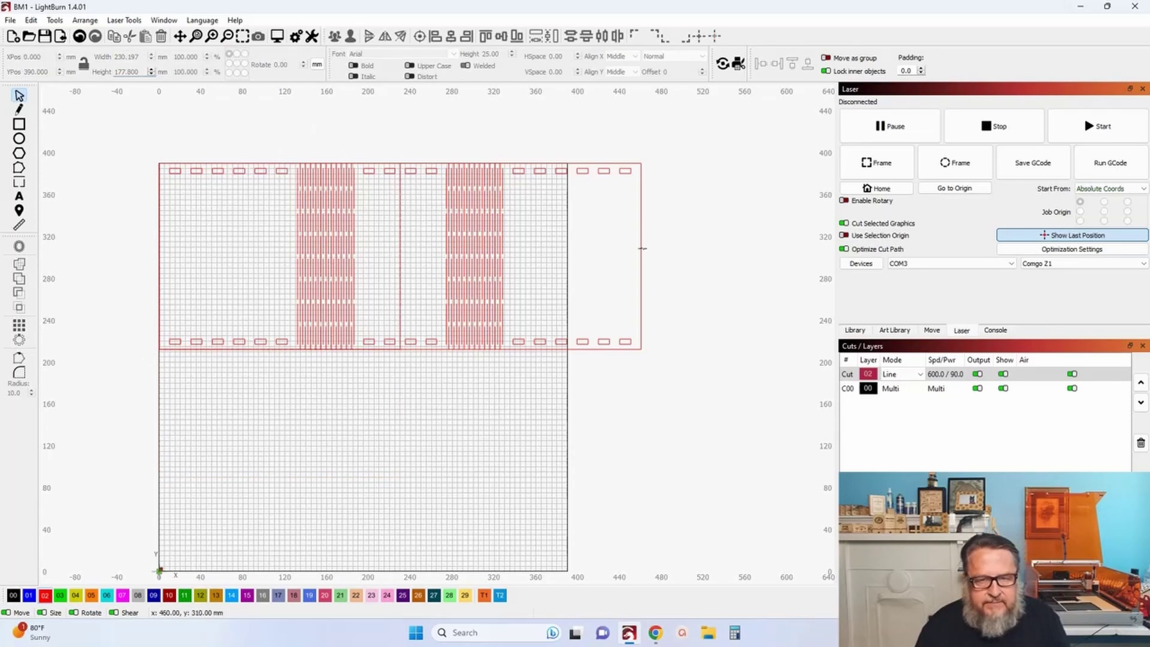
left_click(640, 264)
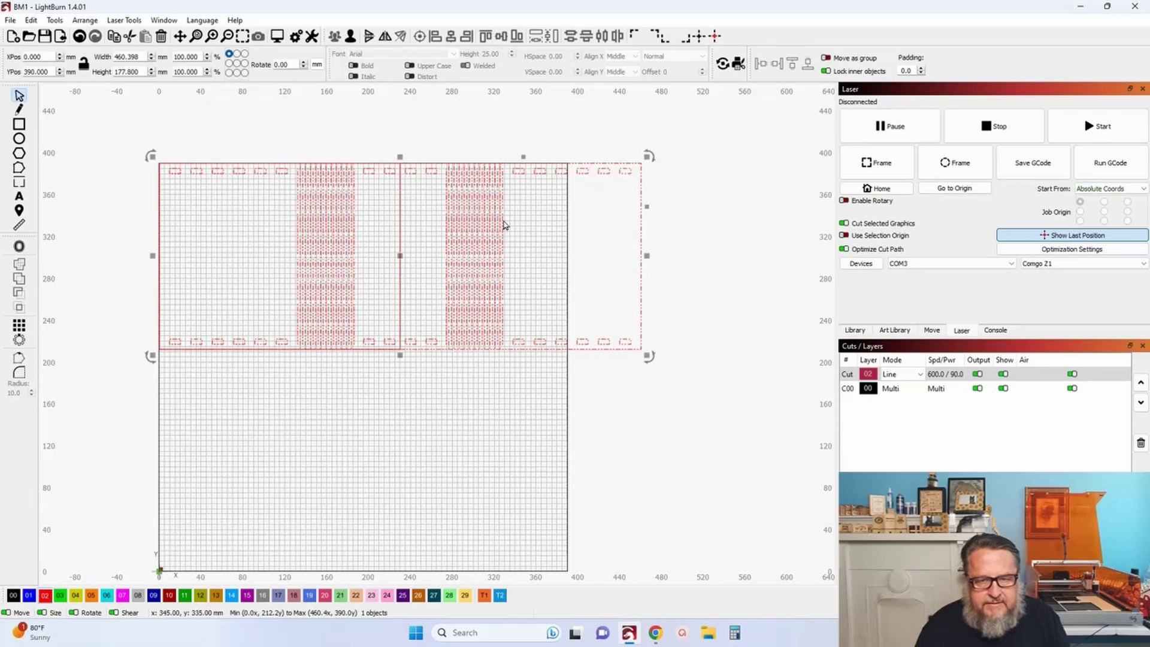
left_click(400, 241, "shift")
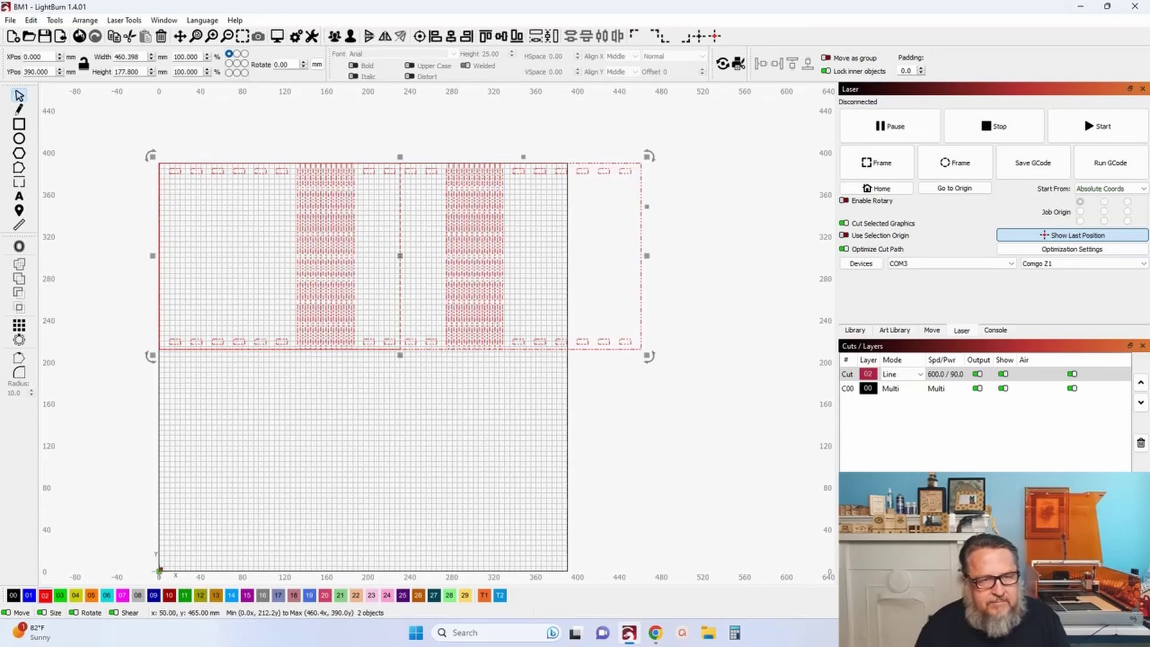
left_click(60, 21)
left_click(321, 118)
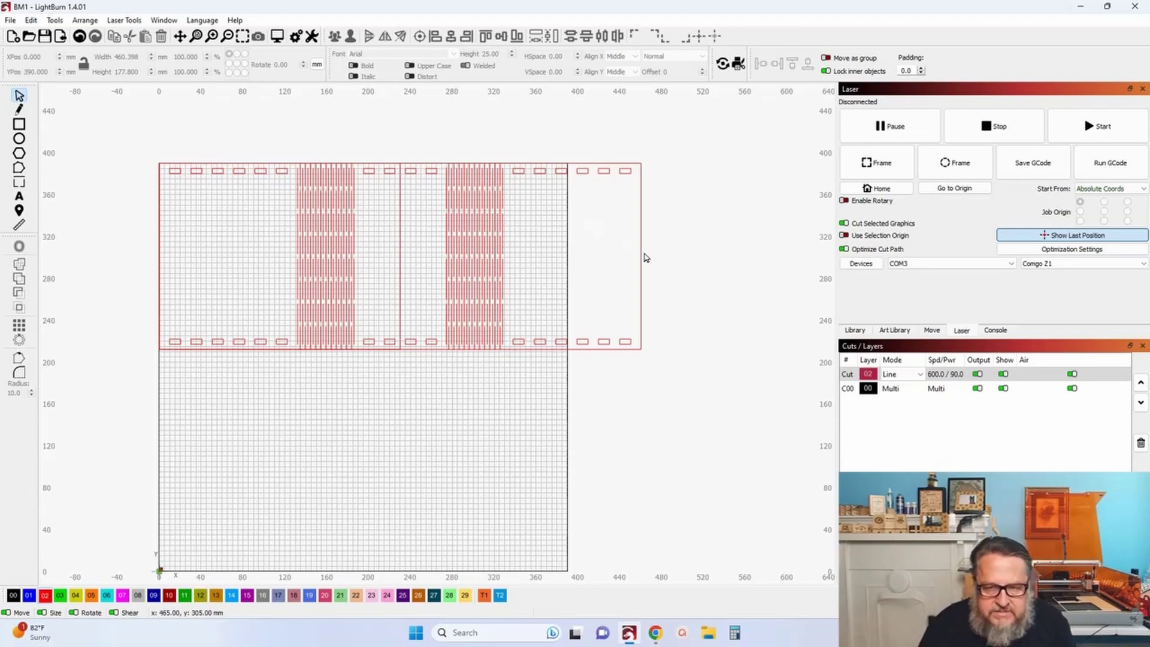
Ungroup the film-strip design, then select its outer outline together with the left-half rectangle.
left_click(640, 256)
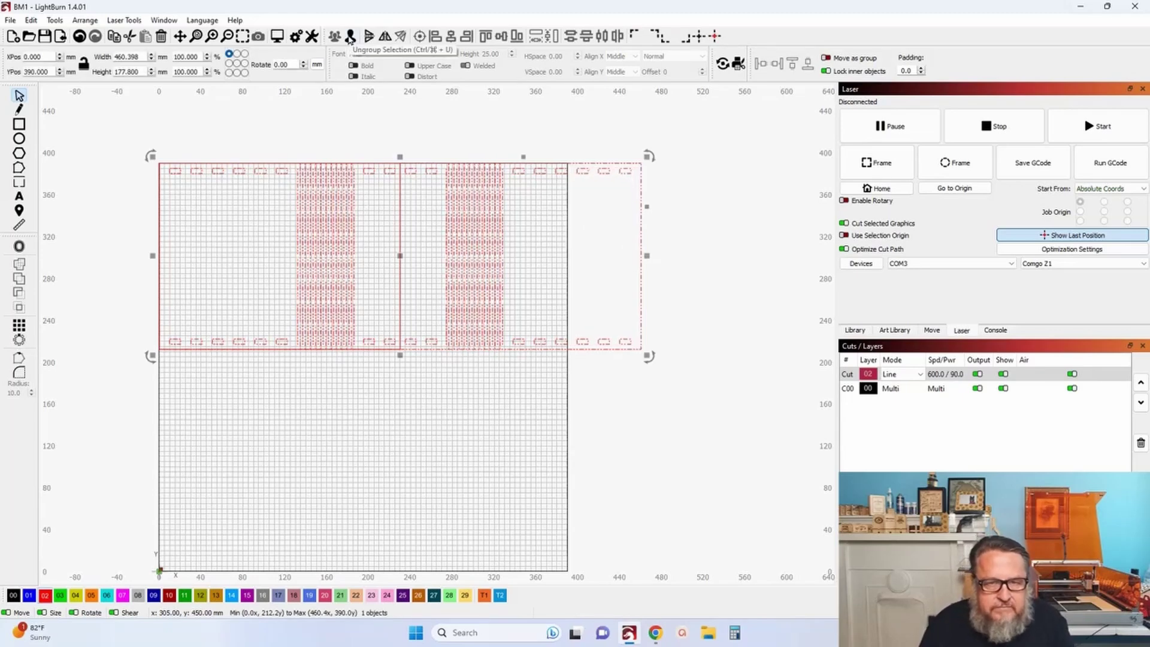
left_click(351, 38)
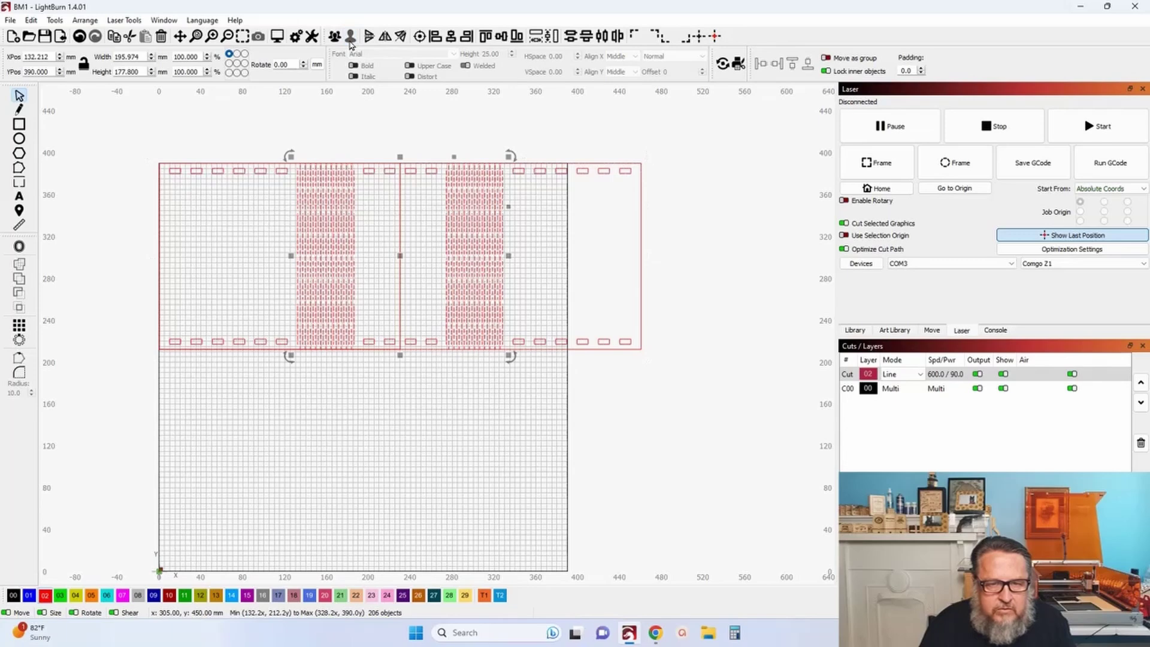
left_click(385, 129)
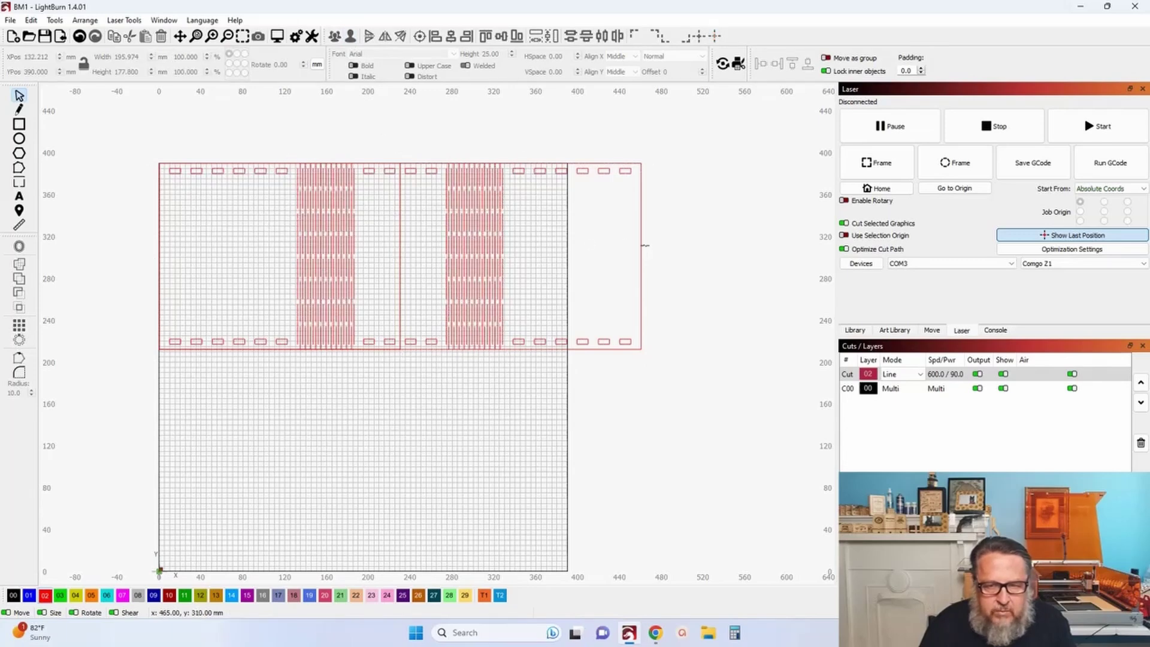
left_click(640, 257)
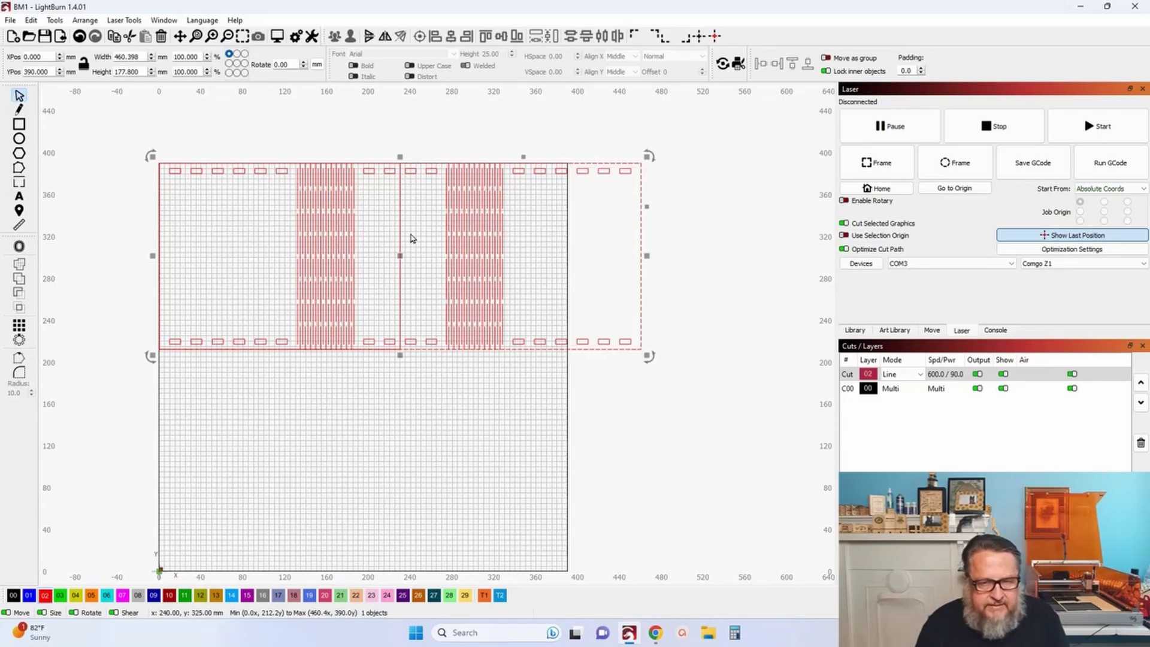
left_click(400, 237, "shift")
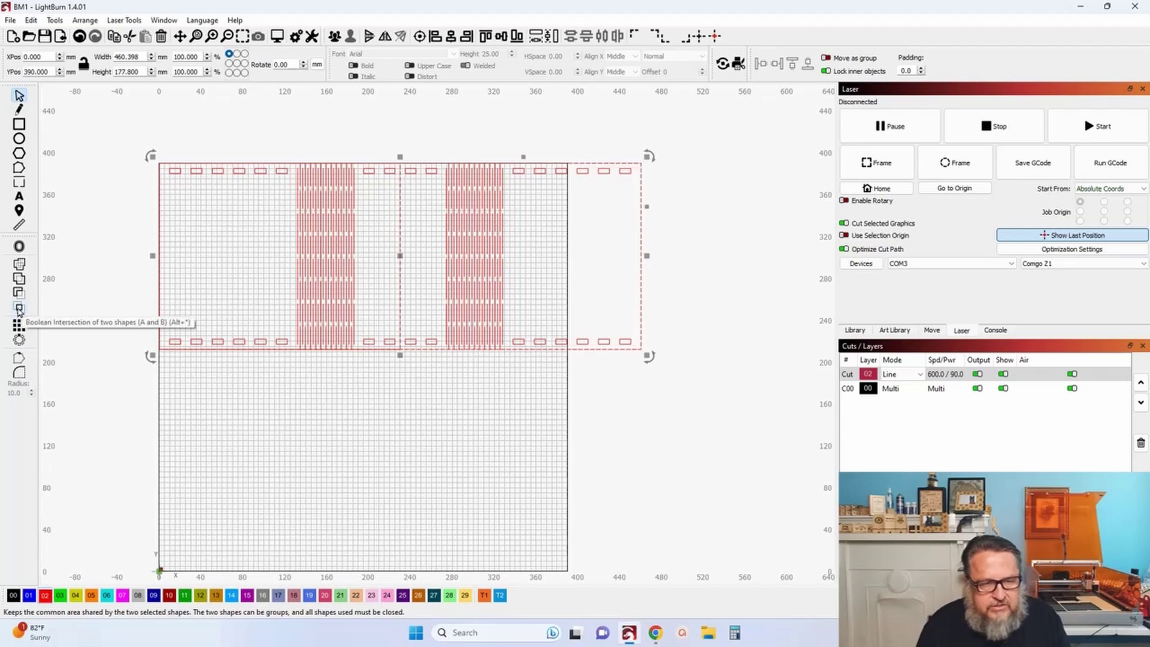
Boolean-intersect the outline with the rectangle, then nudge the trimmed half right to X 234 mm.
left_click(20, 309)
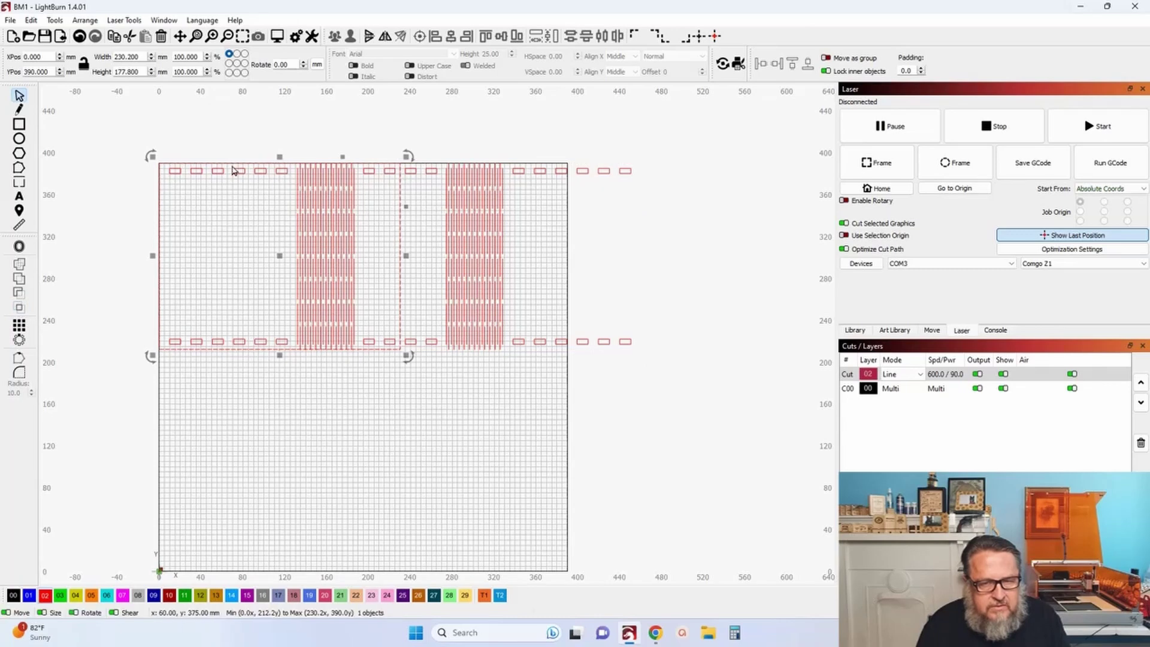
left_click(302, 118)
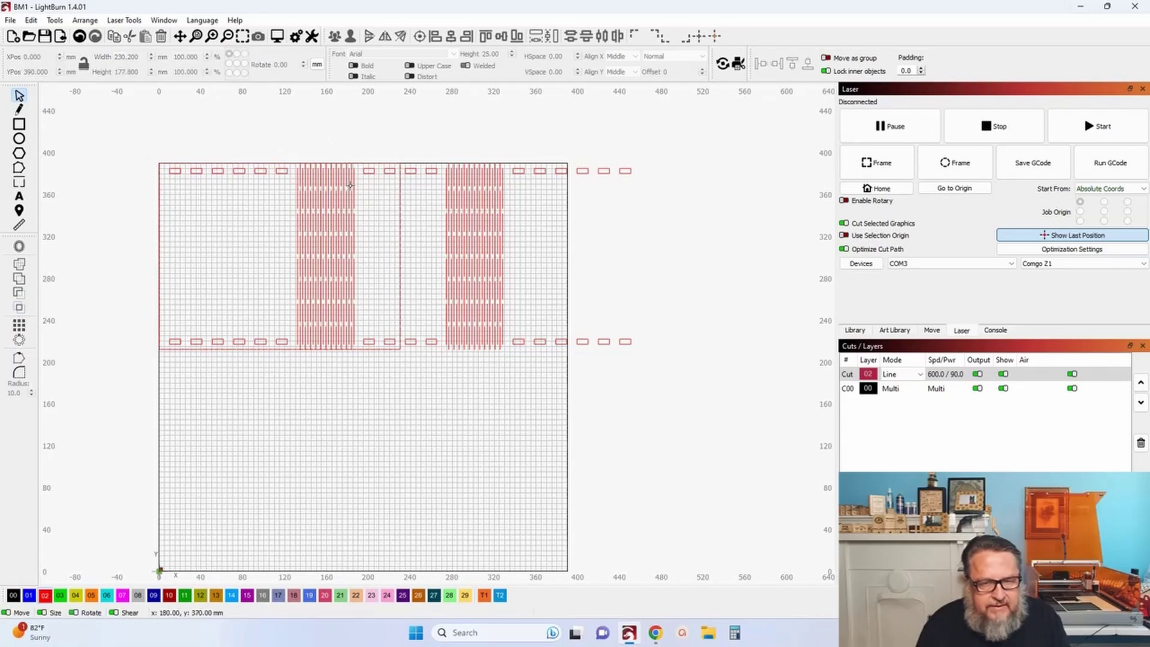
left_click(401, 252)
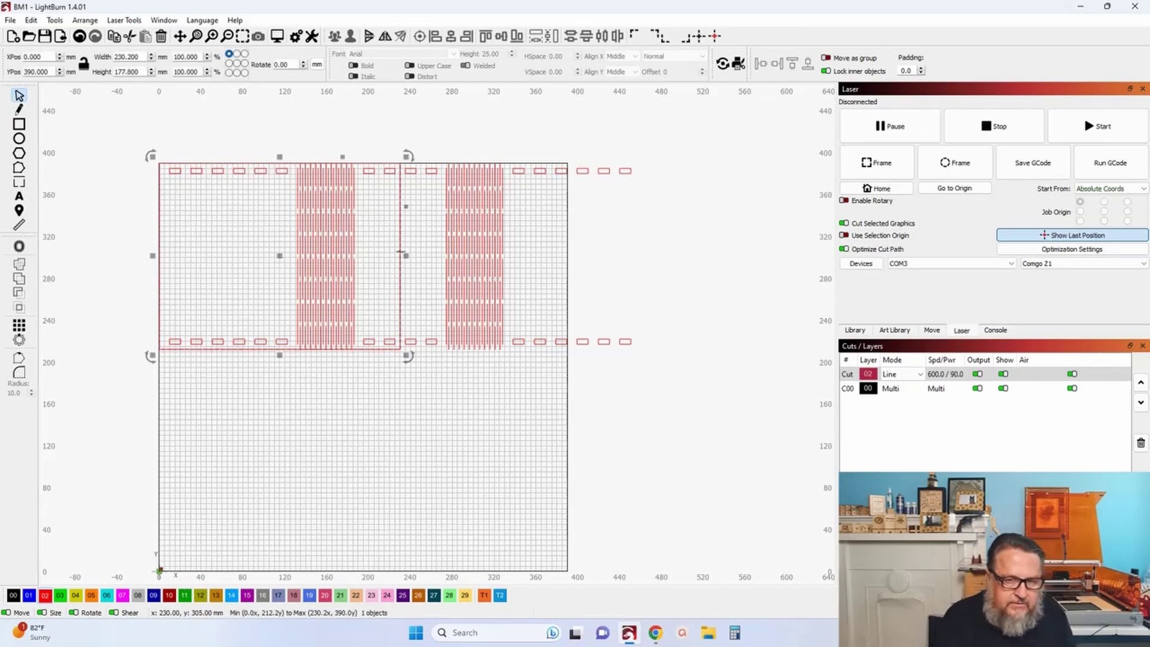
key("Right")
key("Right")
key("Right")
key("Right")
key("Right")
key("Right")
key("Right")
key("Right")
key("Right")
key("Right")
key("Right")
key("Right")
key("Right")
key("Right")
key("Right")
key("Right")
key("Right")
key("Right")
key("Right")
key("Right")
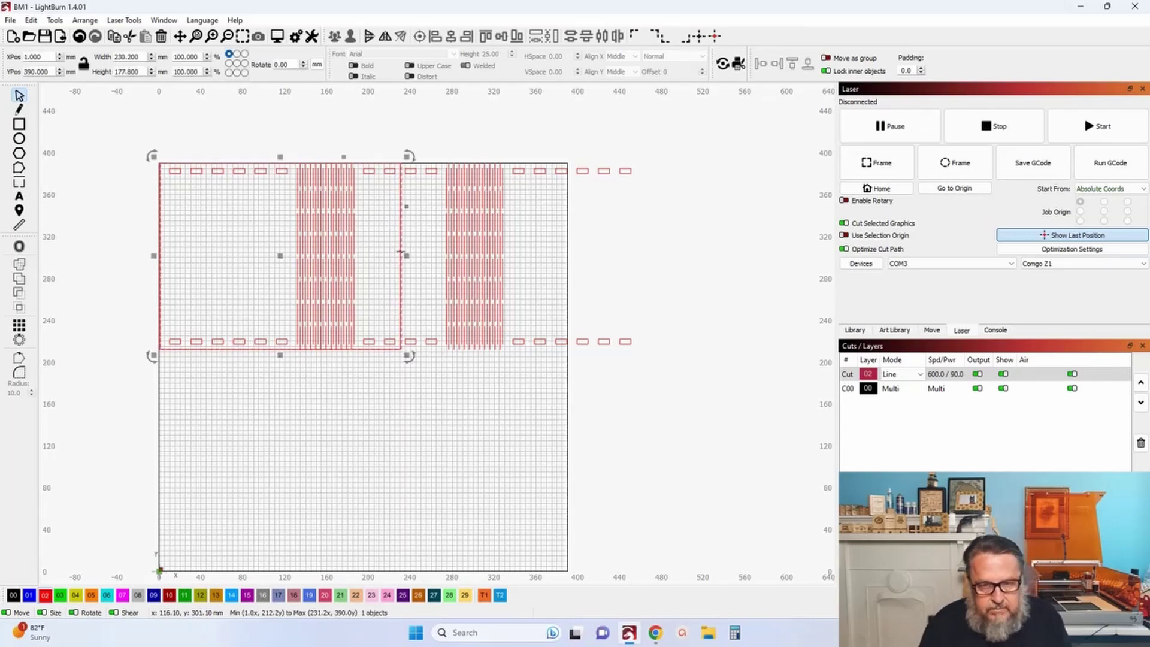
key("Right")
key("Right")
key("Right")
key("Right")
key("Right")
key("Right")
key("Right")
key("Right")
key("Right")
key("Right")
key("Right")
key("Right")
key("Right")
key("Right")
key("Right")
key("Right")
key("Right")
key("Right")
key("Right")
key("Right")
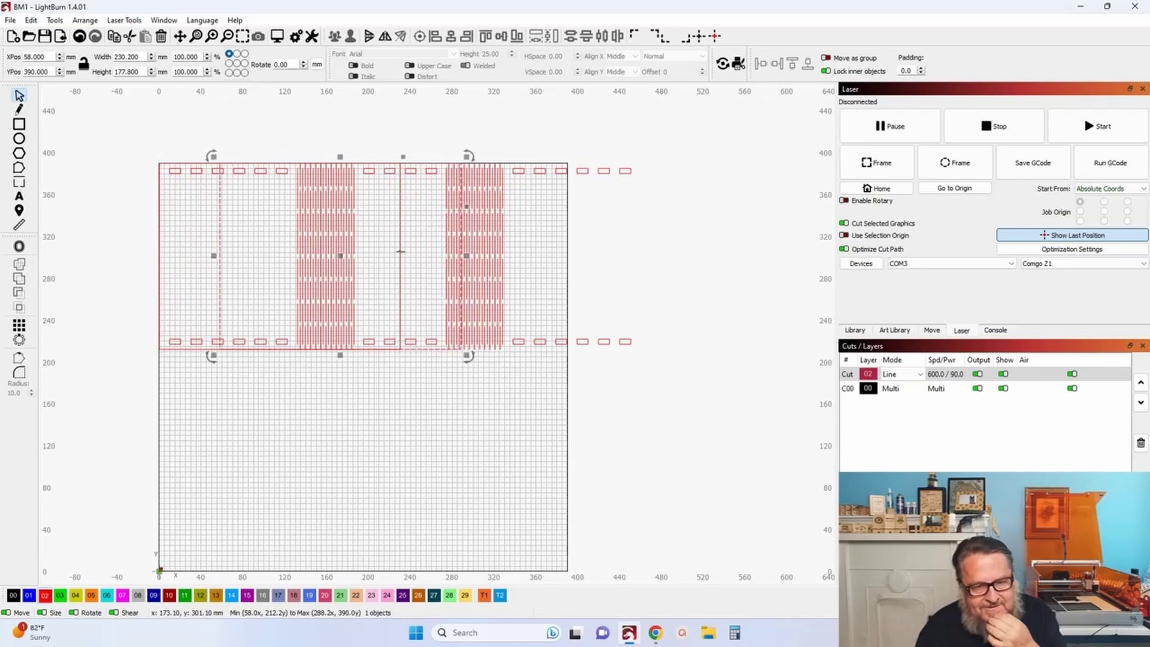
key("Right")
key("Right")
key("Right")
key("Right")
key("Right")
key("Right")
key("Right")
key("Right")
key("Right")
key("Right")
key("Right")
key("Right")
key("Right")
key("Right")
key("Right")
key("Right")
key("Right")
key("Right")
key("Right")
key("Right")
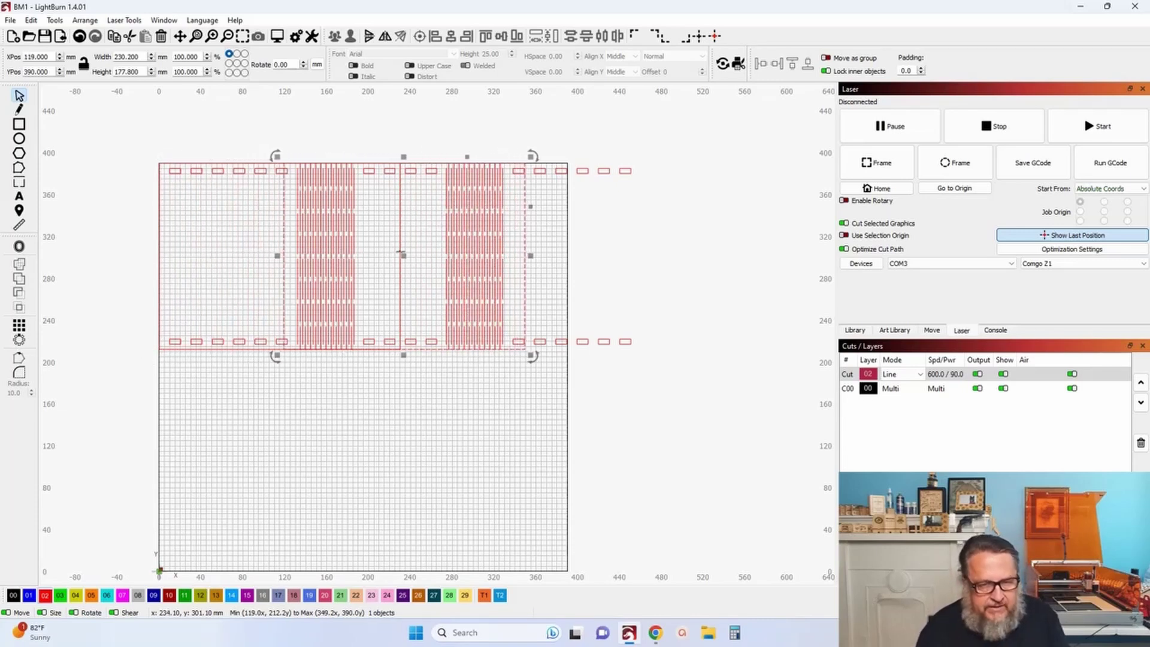
key("Right")
key("Right")
key("Right")
key("Right")
key("Right")
key("Right")
key("Right")
key("Right")
key("Right")
key("Right")
key("Right")
key("Right")
key("Right")
key("Right")
key("Right")
key("Right")
key("Right")
key("Right")
key("Right")
key("Right")
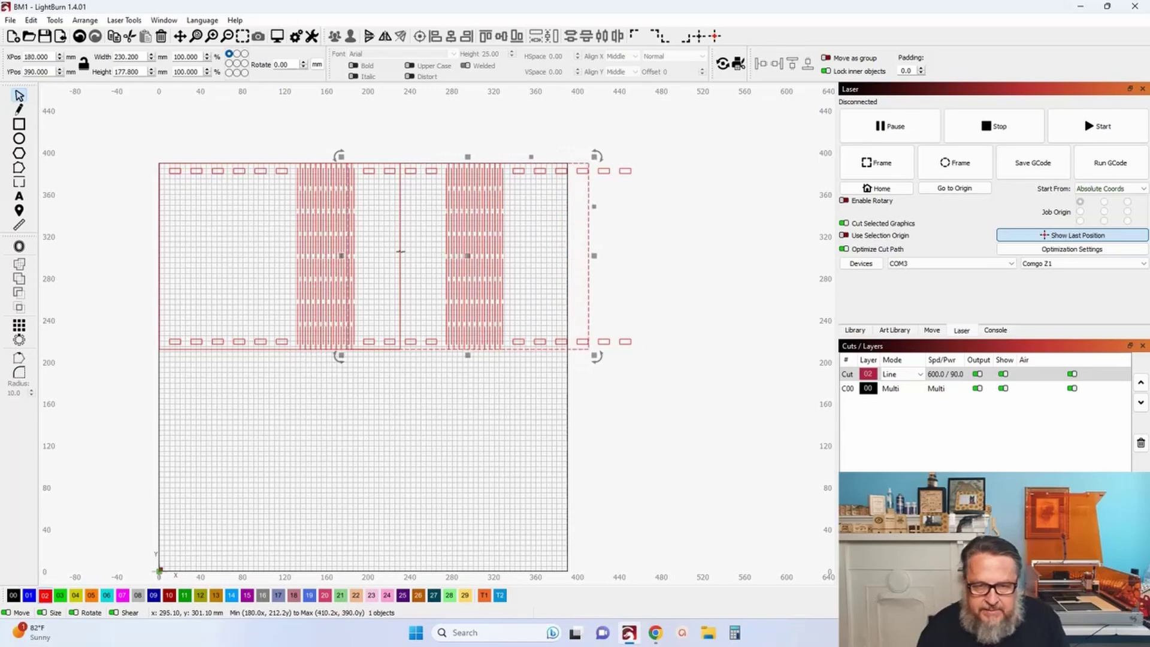
key("Right")
key("Right")
key("Right")
key("Right")
key("Right")
key("Right")
key("Right")
key("Right")
key("Right")
key("Right")
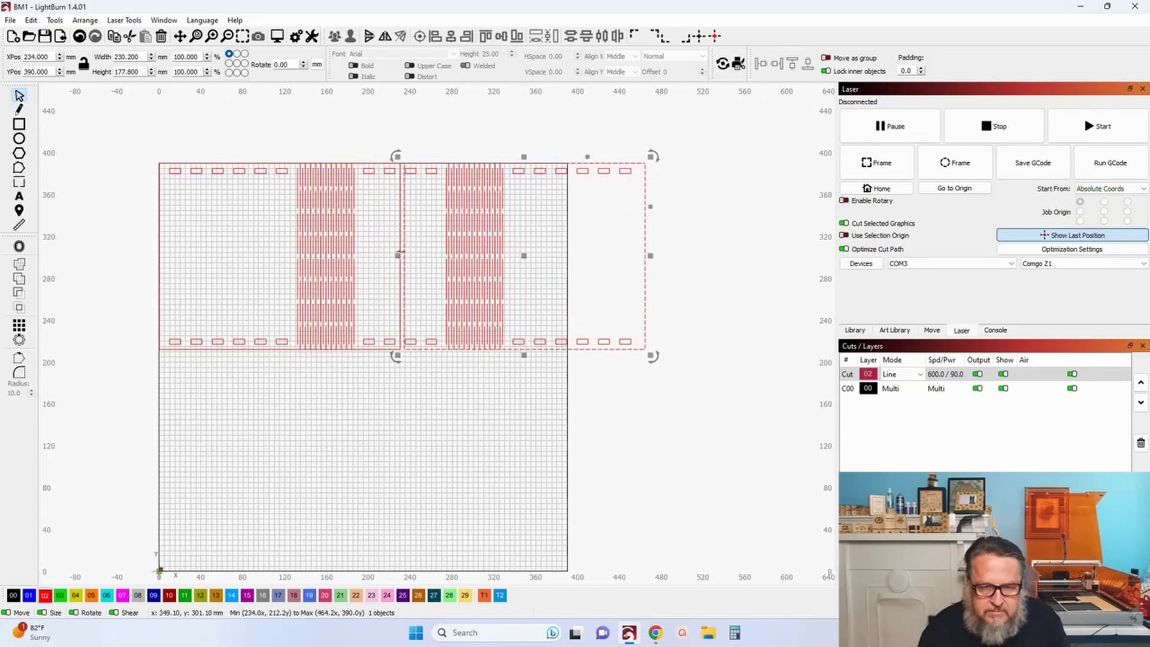
Snap the right half flush against the left half at X 230.2 mm.
scroll(416, 291, "up", 3)
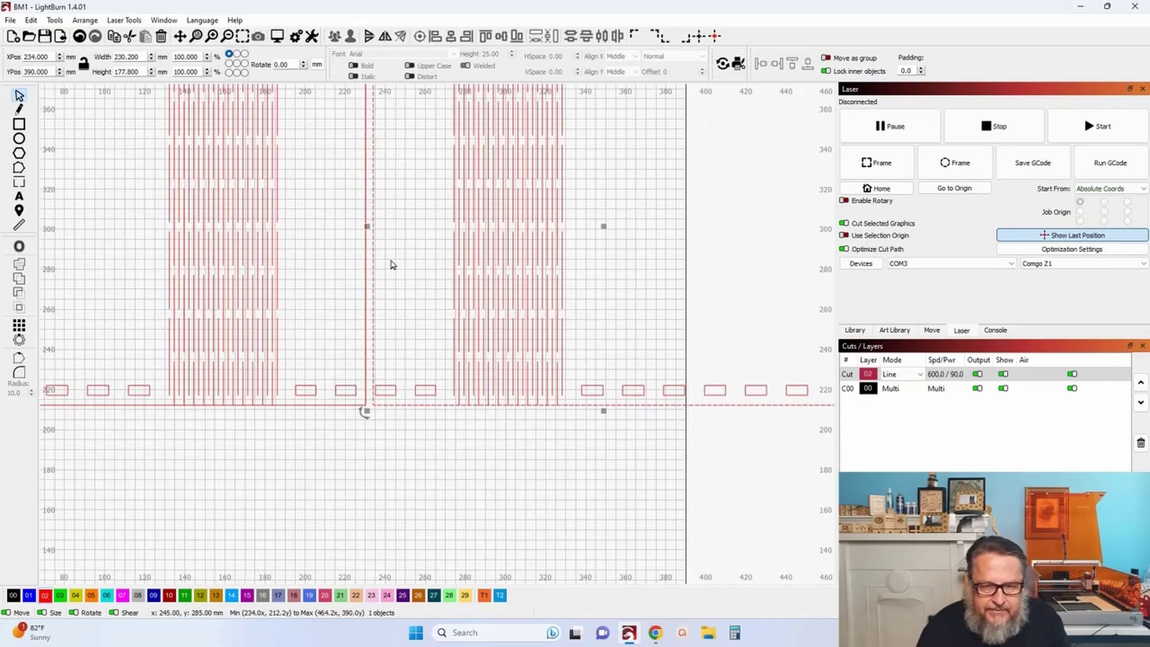
scroll(390, 264, "down", 3)
scroll(365, 375, "up", 3)
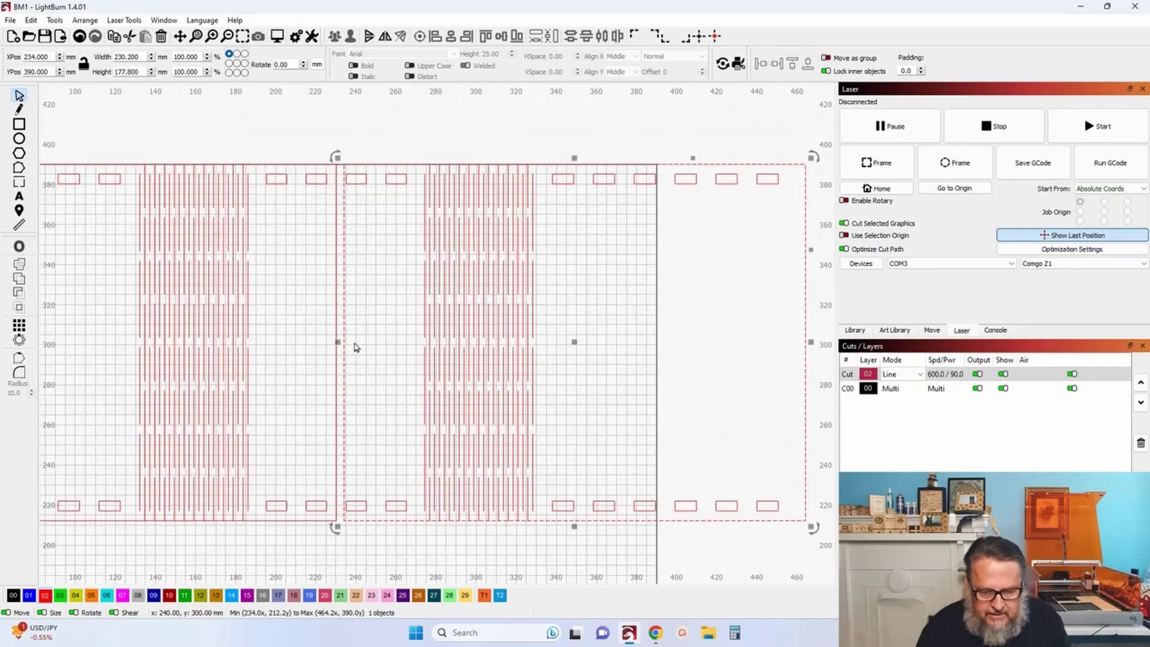
key("Left")
key("Left")
key("Left")
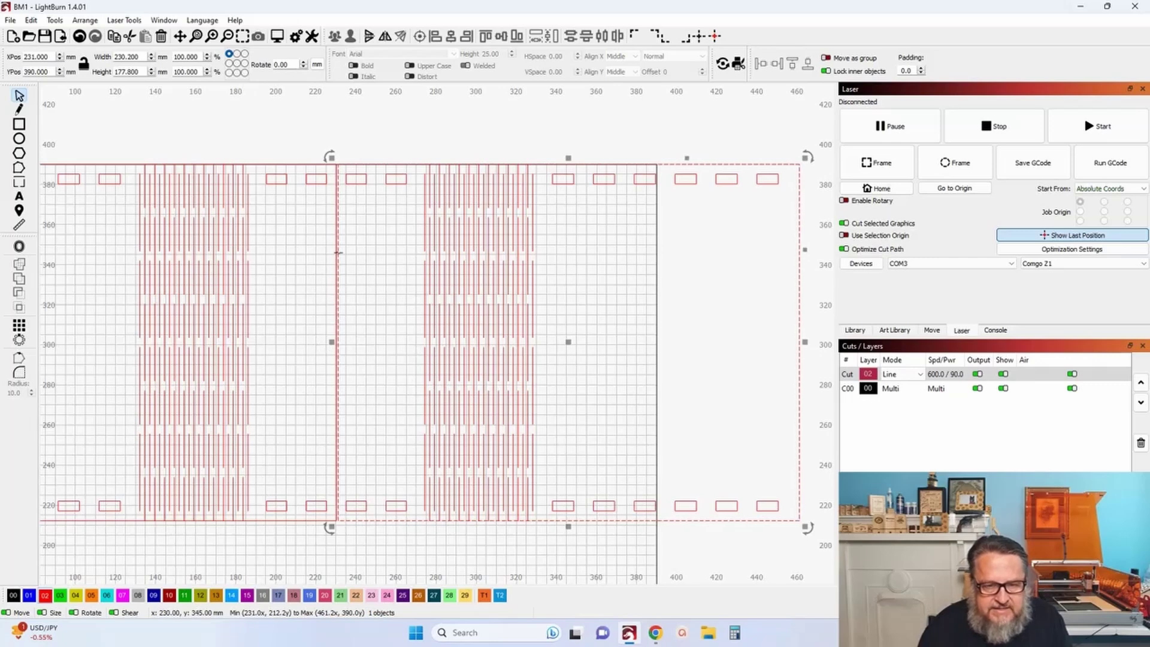
scroll(343, 570, "up", 9)
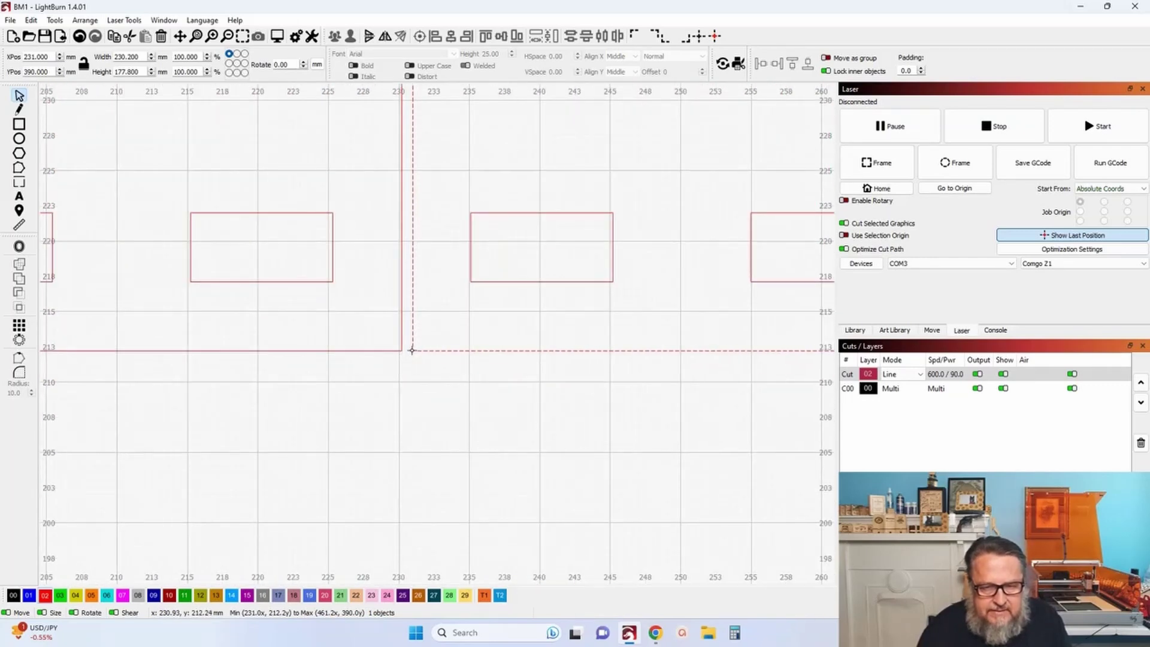
left_click_drag(411, 351, 401, 351)
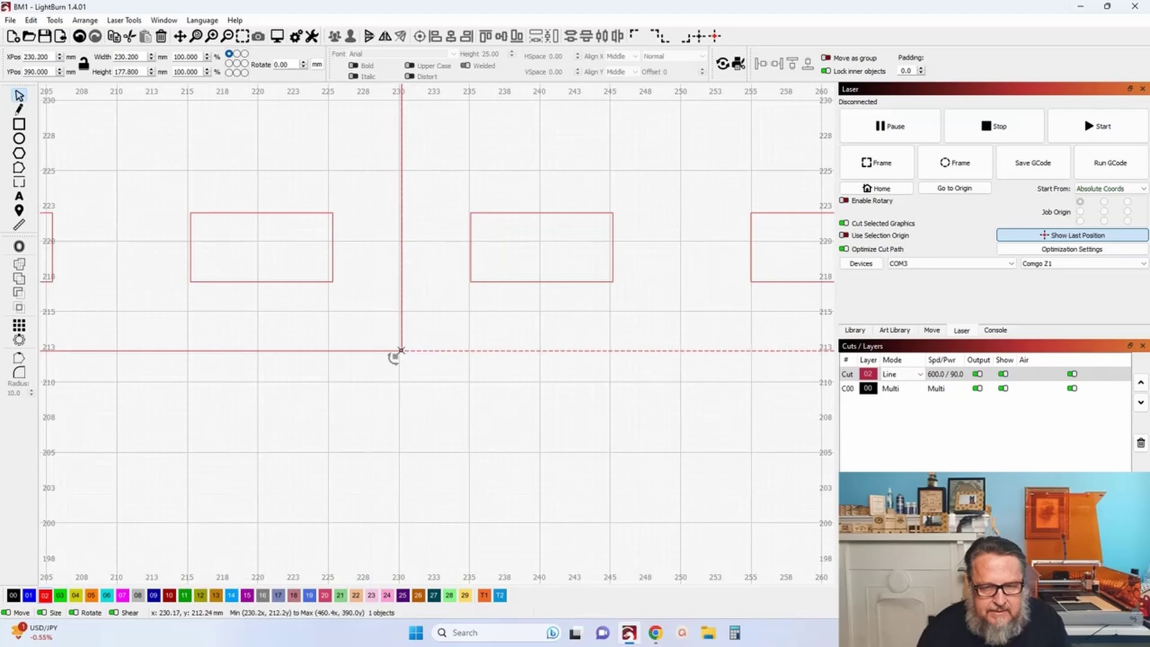
scroll(400, 350, "down", 12)
Select all the box pieces, then select only the left box half.
left_click(441, 413)
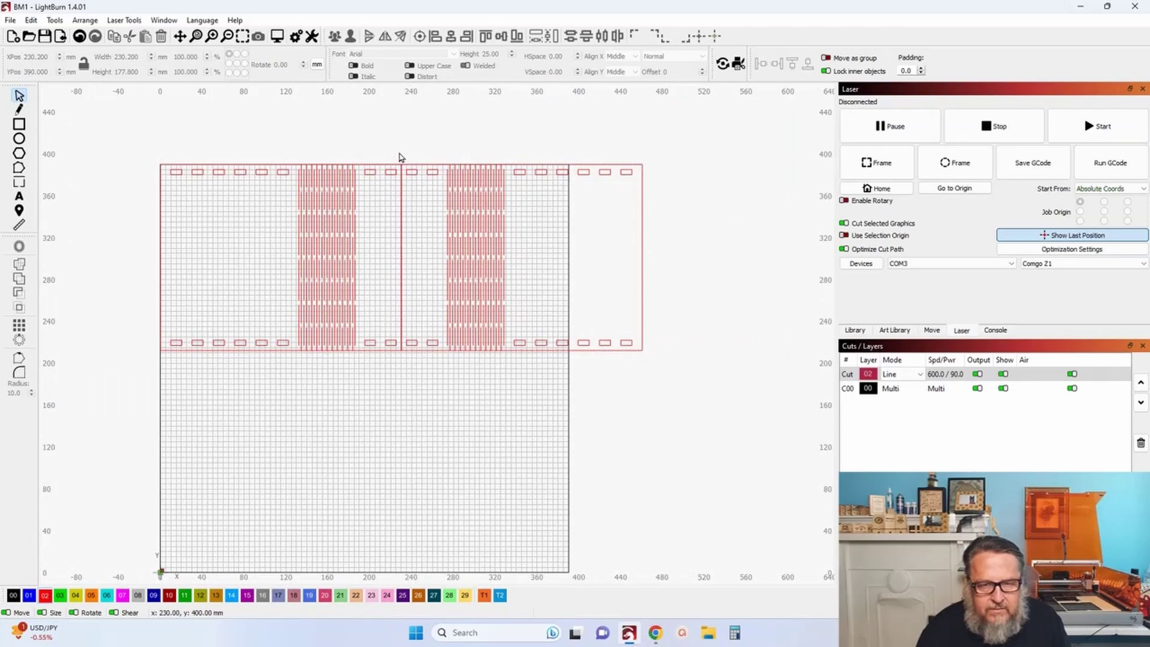
left_click_drag(398, 153, 663, 372)
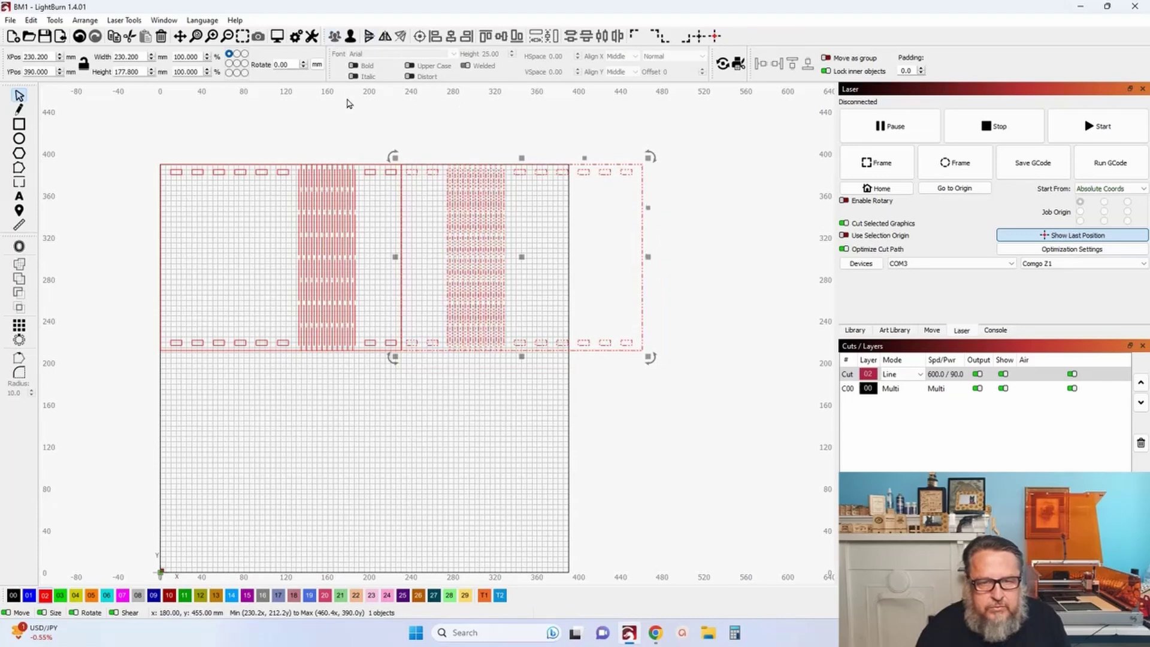
left_click(218, 153)
left_click_drag(143, 147, 405, 384)
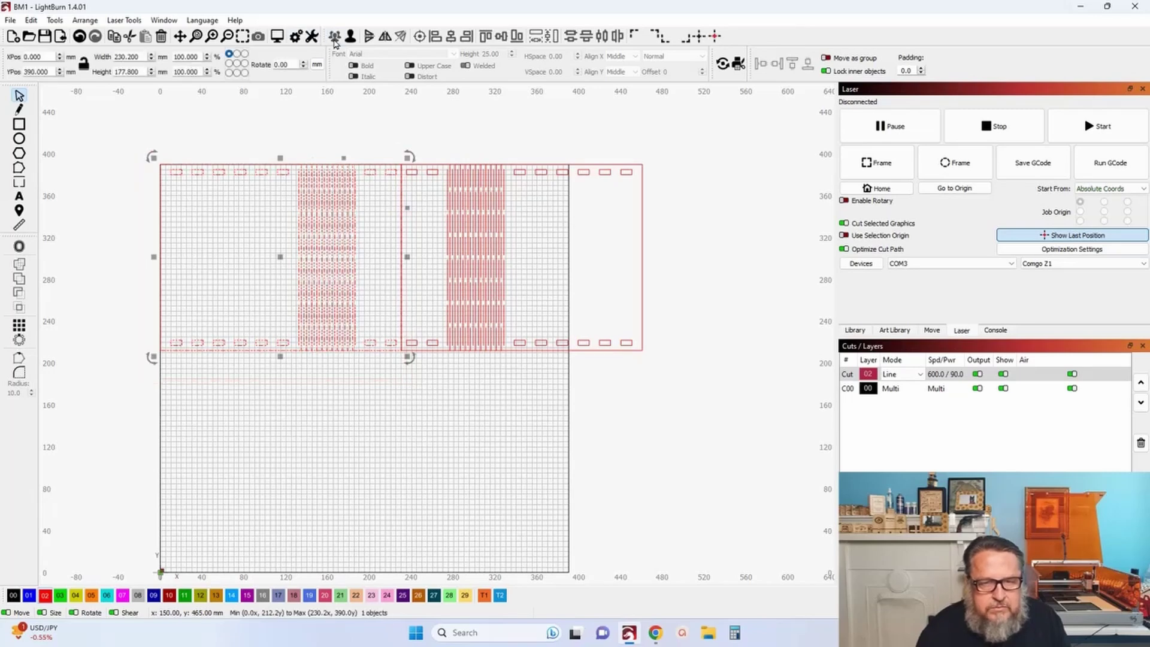
Move the second box half off the bed to the left, at X −410.1, Y 353.9 mm.
left_click(376, 101)
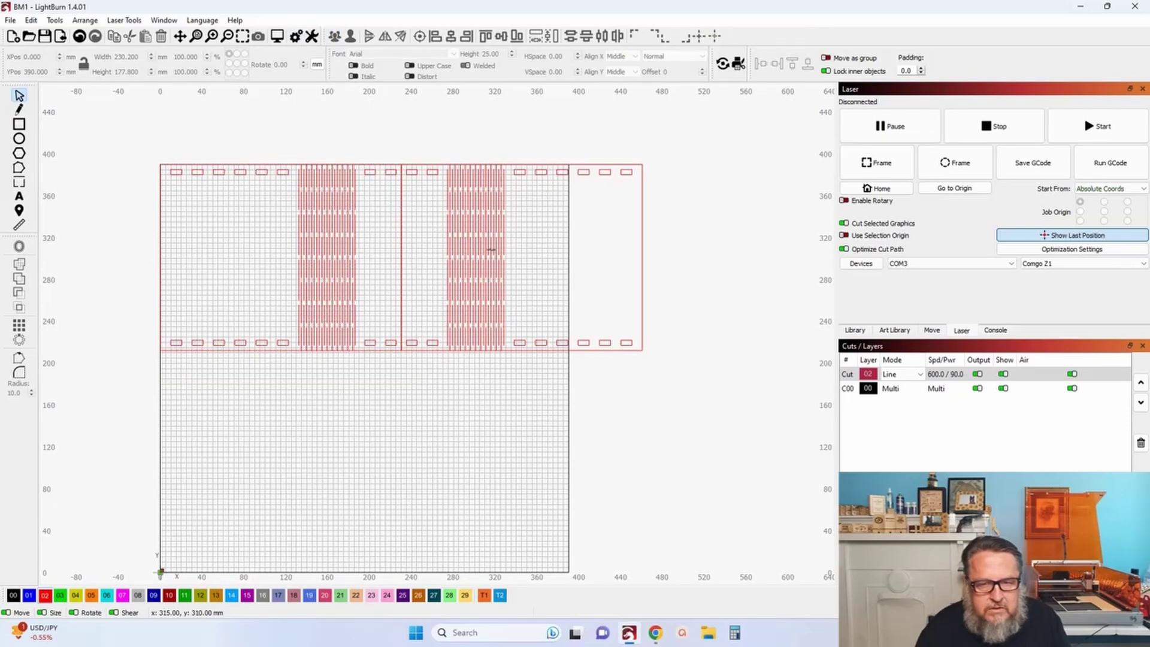
left_click(516, 256)
left_click_drag(521, 256, 289, 459)
scroll(372, 398, "down", 1)
left_click_drag(534, 326, 711, 315)
scroll(665, 326, "down", 1)
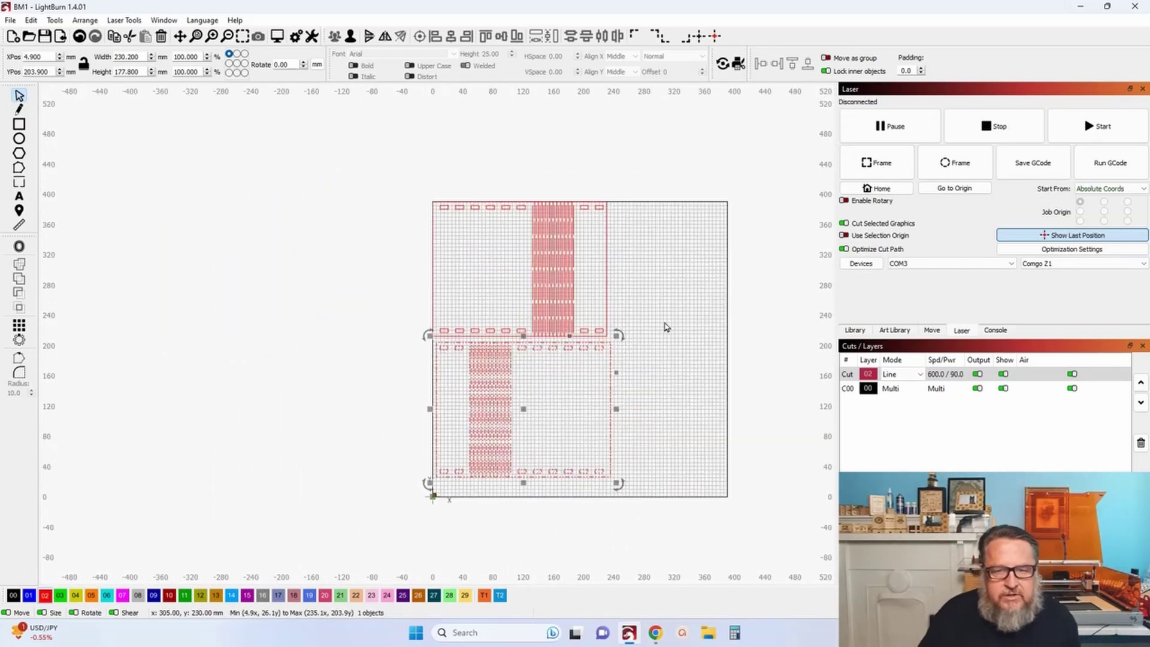
scroll(666, 326, "down", 1)
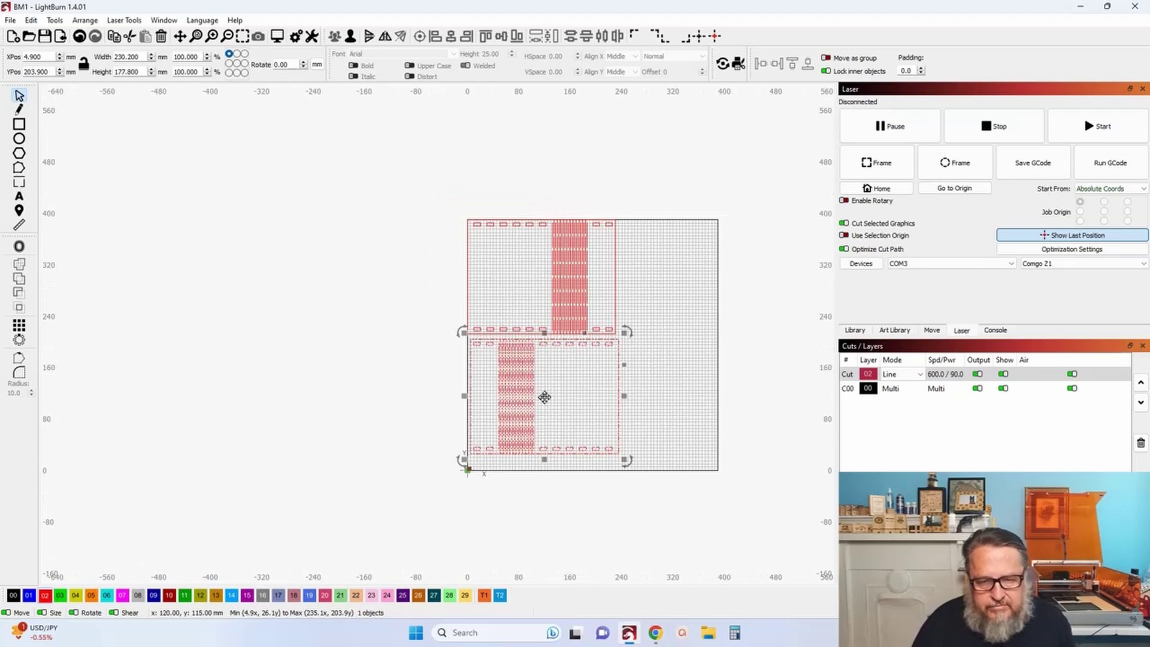
left_click_drag(544, 397, 278, 299)
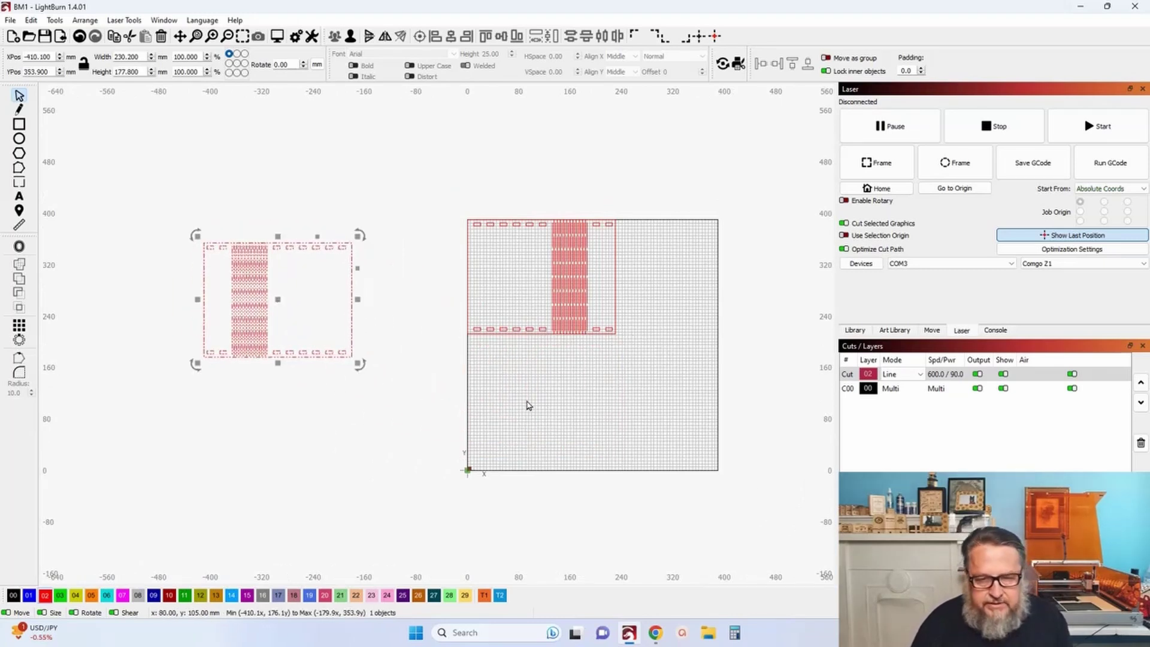
left_click_drag(532, 371, 671, 491)
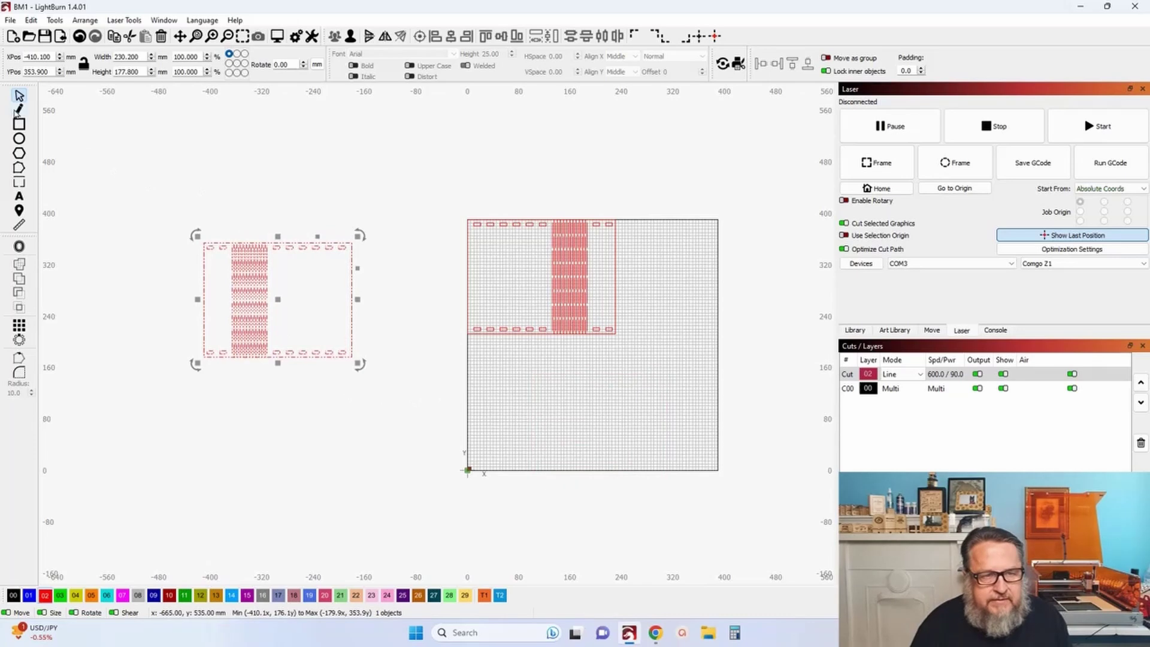
left_click(191, 194)
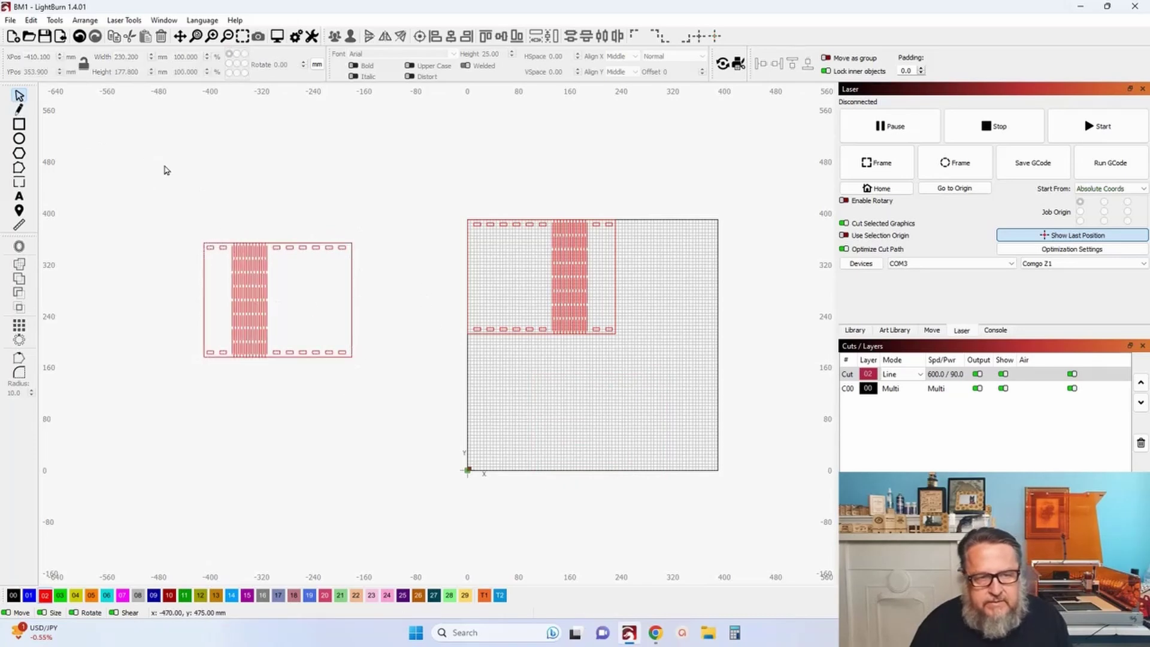
left_click(20, 124)
Draw a 300×300 mm rectangle on tool layer T2, aligned to the bed's top-left.
left_click_drag(509, 375, 644, 509)
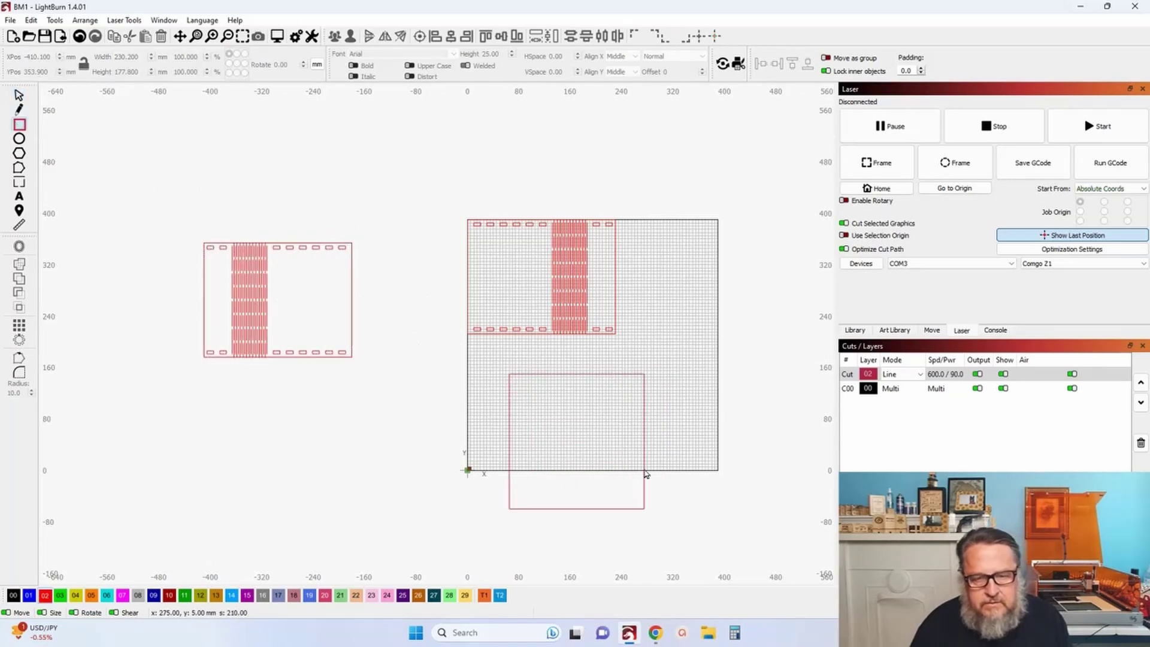
left_click(19, 96)
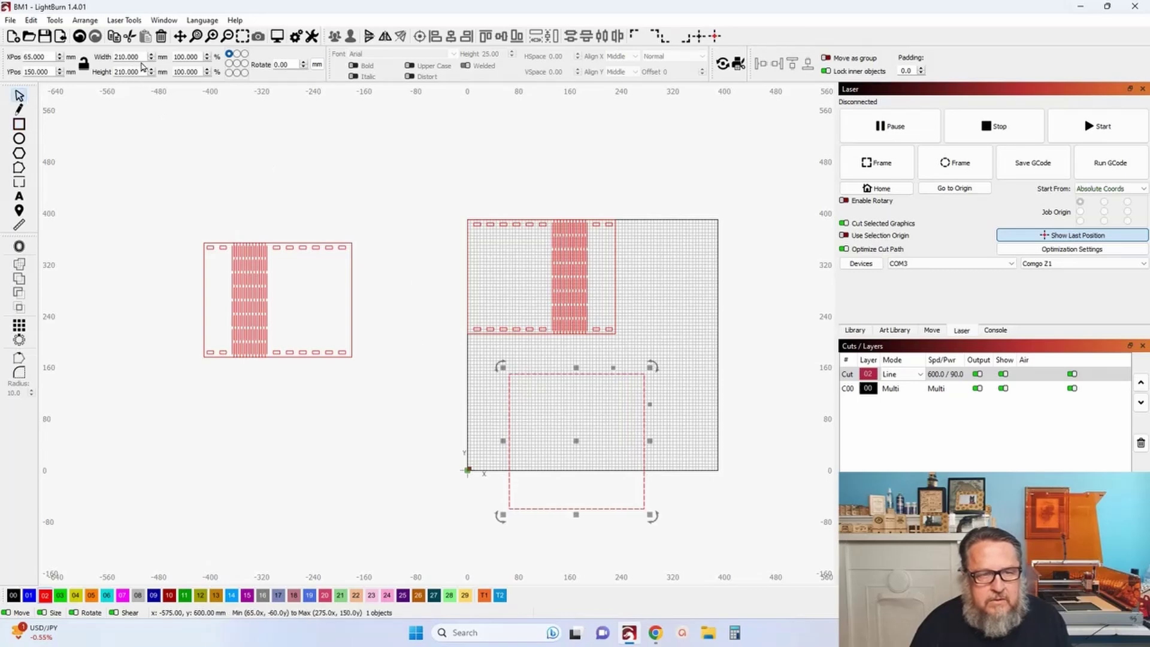
type("300")
key("Tab")
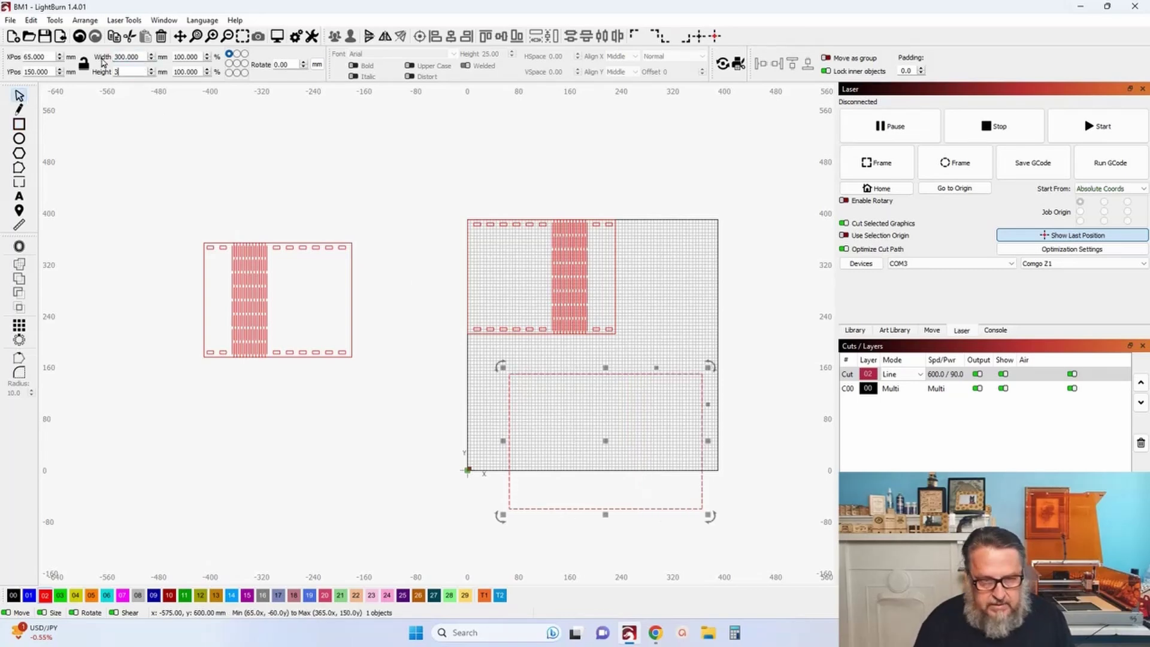
left_click(500, 594)
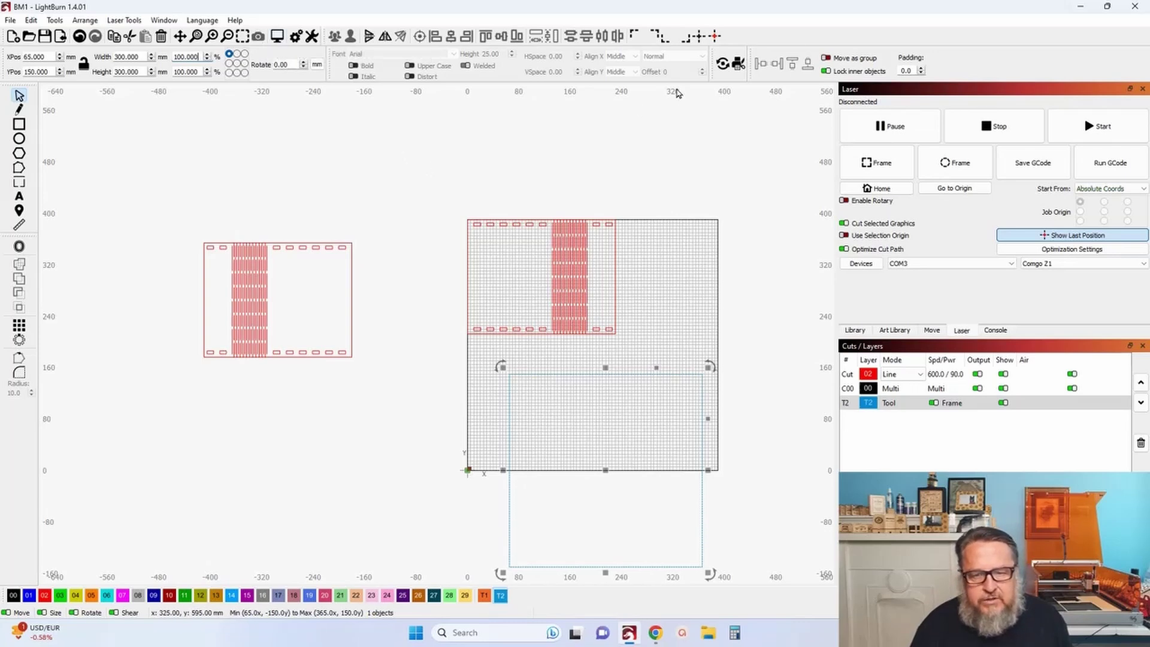
left_click(636, 37)
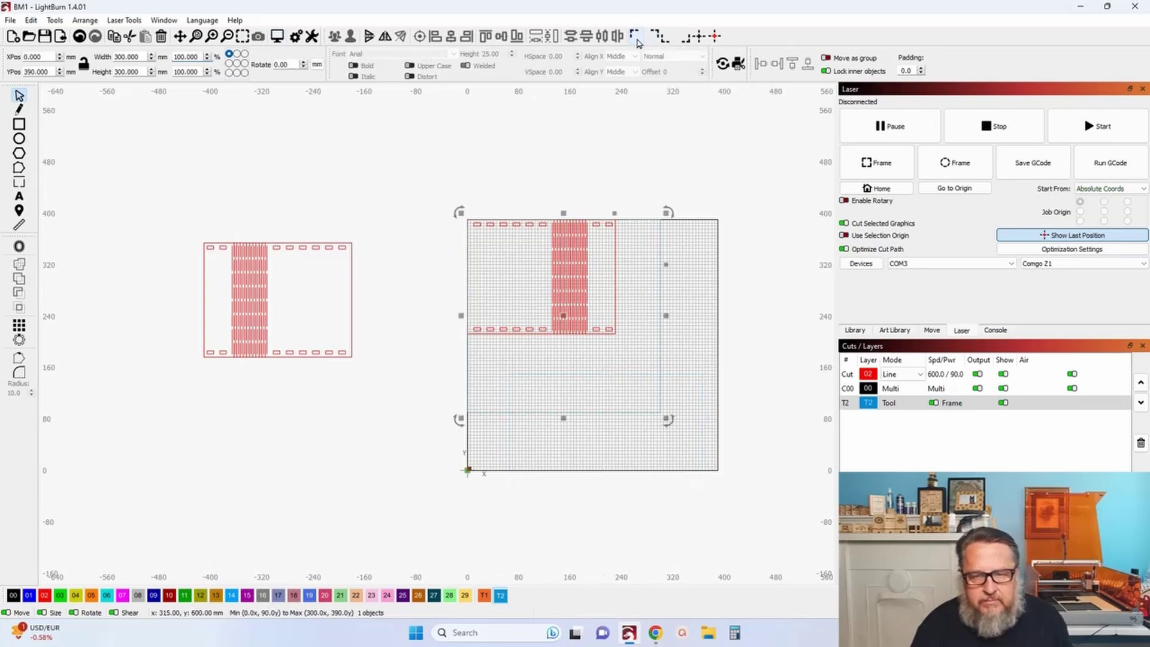
left_click_drag(704, 360, 575, 372)
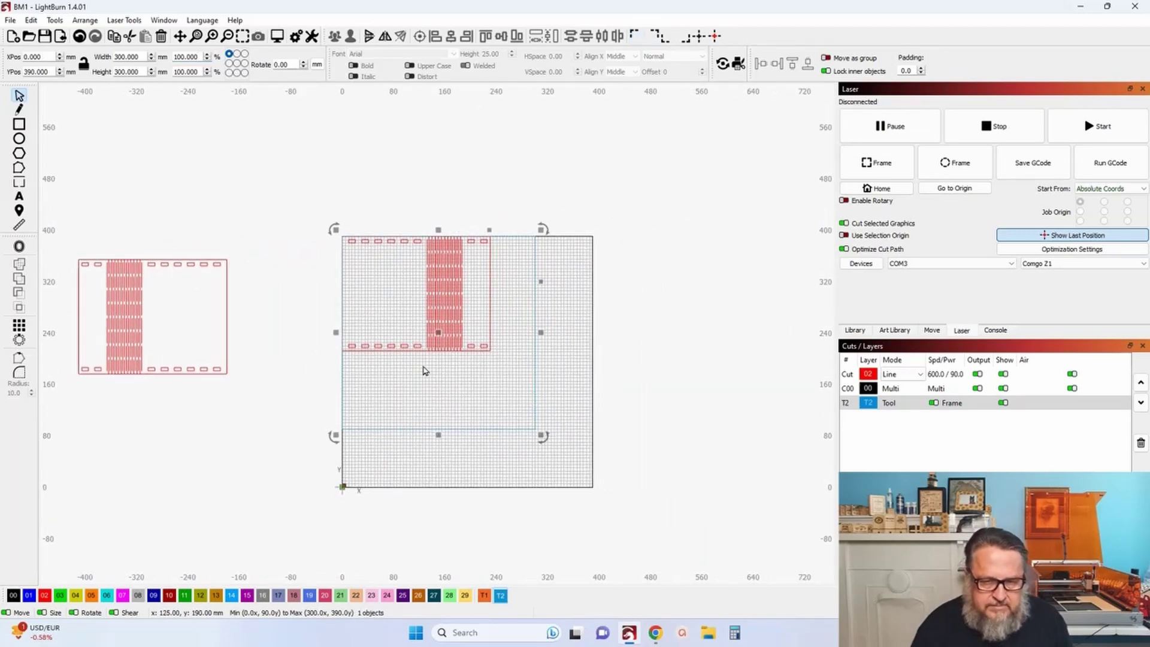
scroll(444, 383, "up", 2)
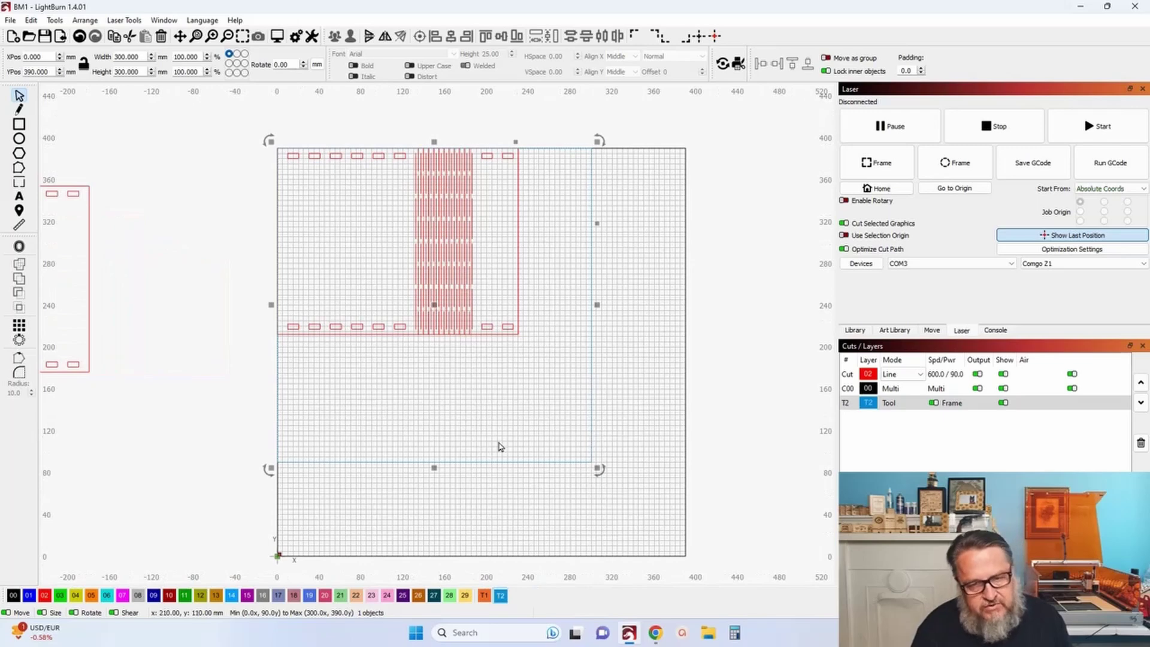
left_click_drag(500, 446, 477, 469)
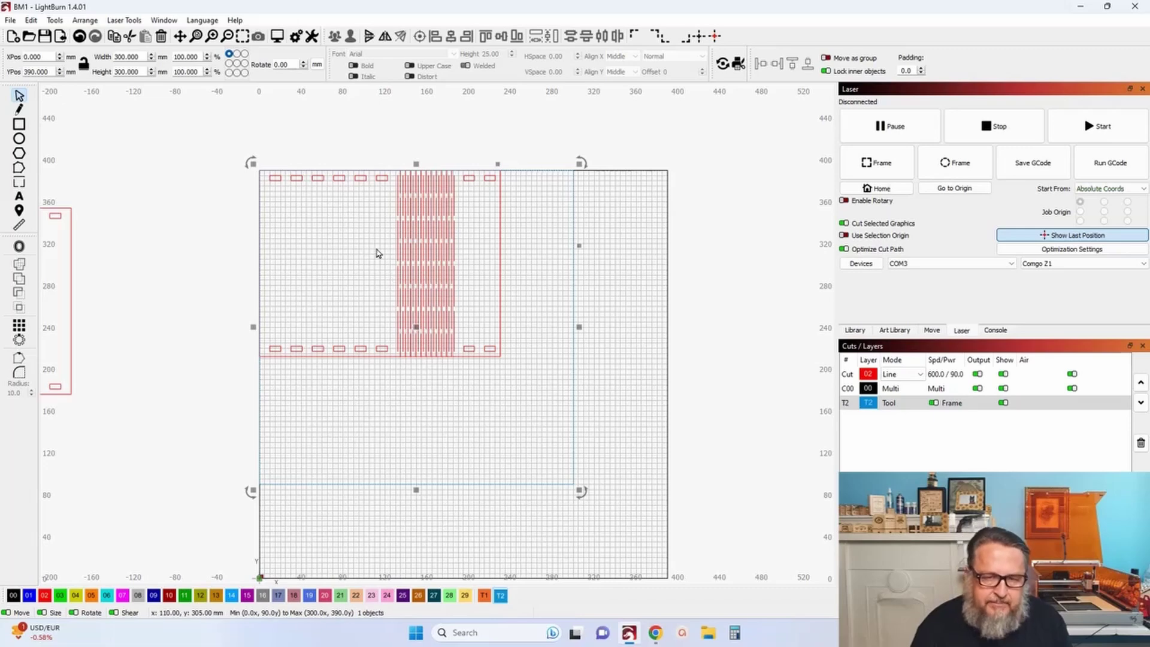
left_click_drag(431, 450, 597, 458)
scroll(495, 431, "down", 3)
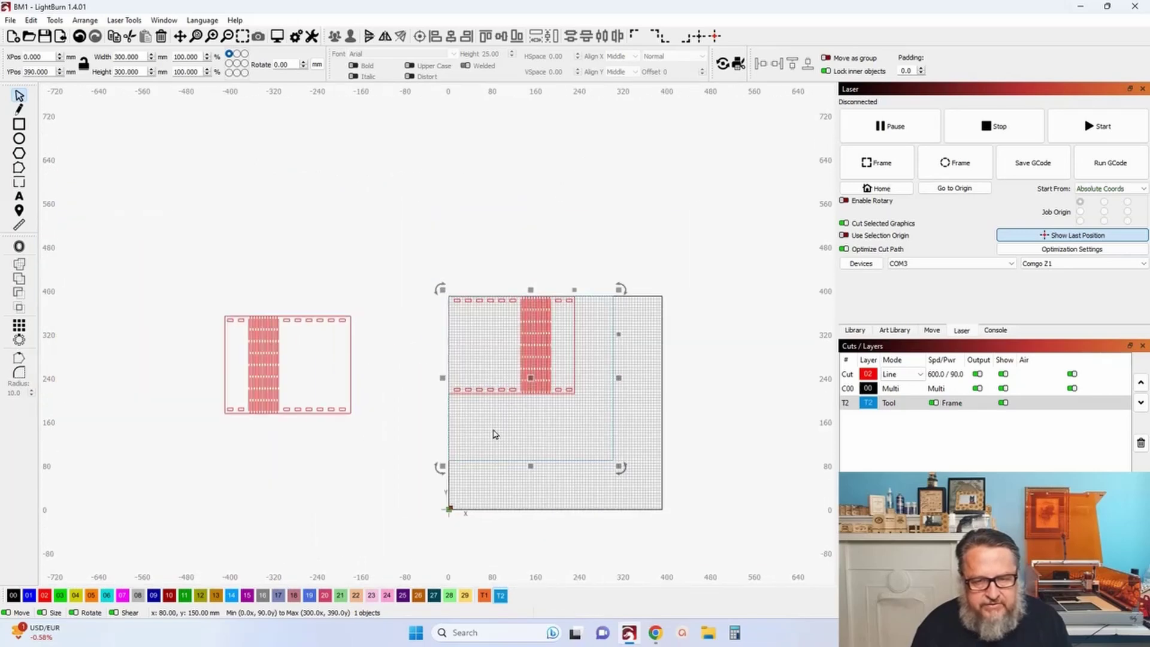
Move the heart halves down beside the box halves and centre the small engraving on the heart's left half.
scroll(327, 383, "down", 3)
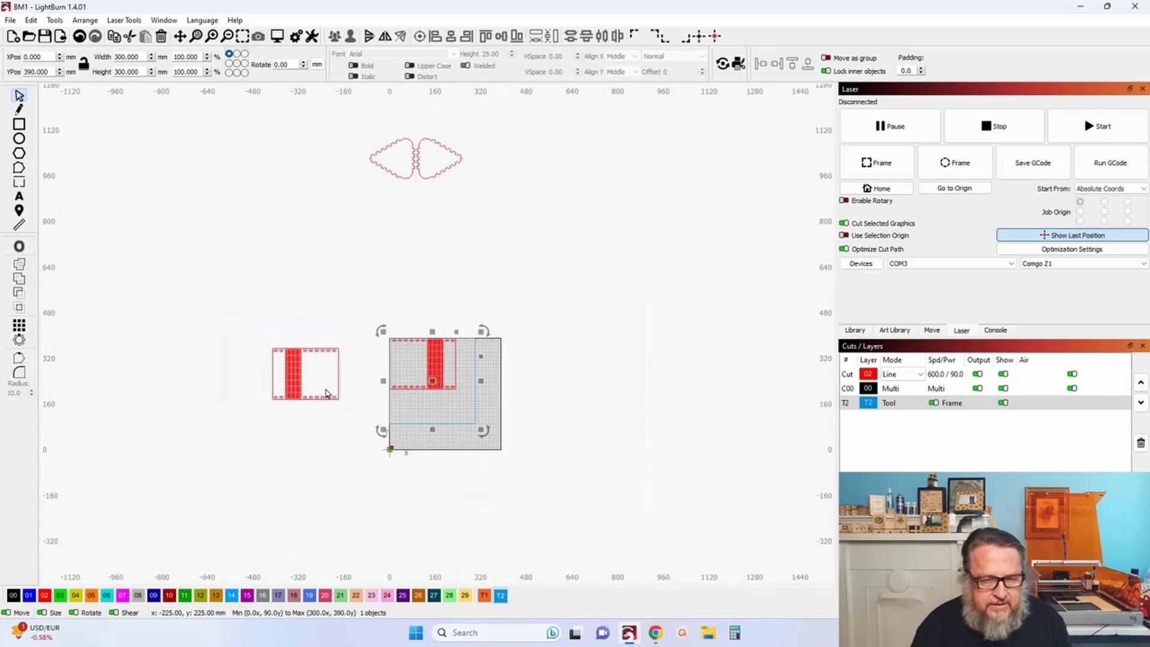
left_click_drag(348, 116, 480, 212)
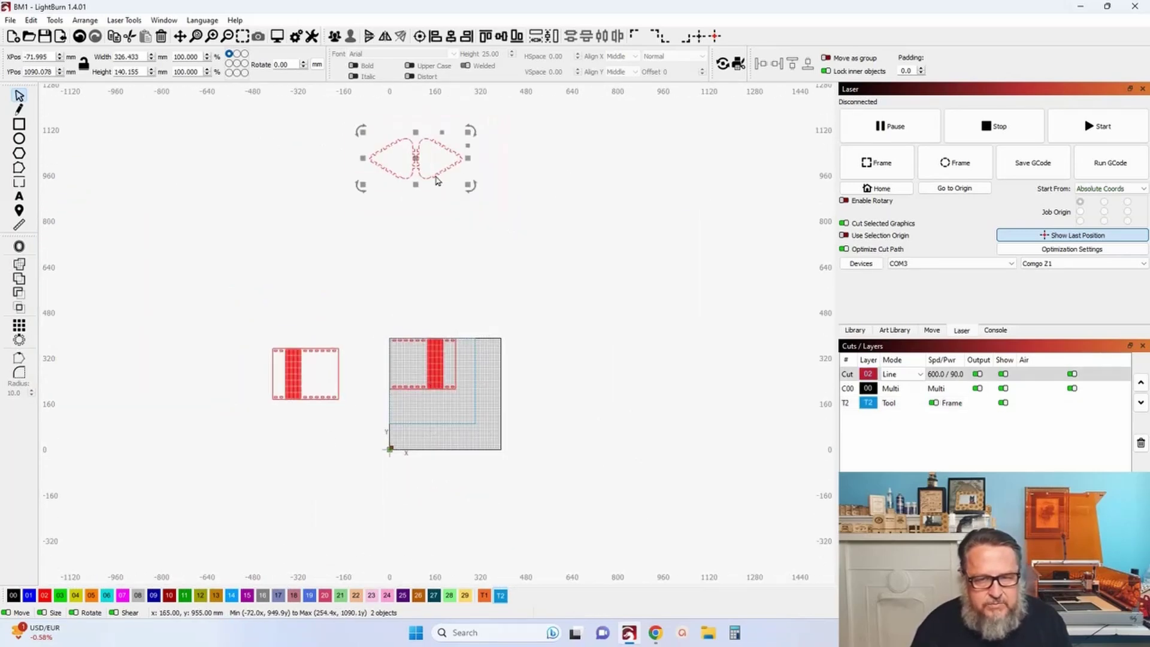
left_click_drag(416, 161, 363, 300)
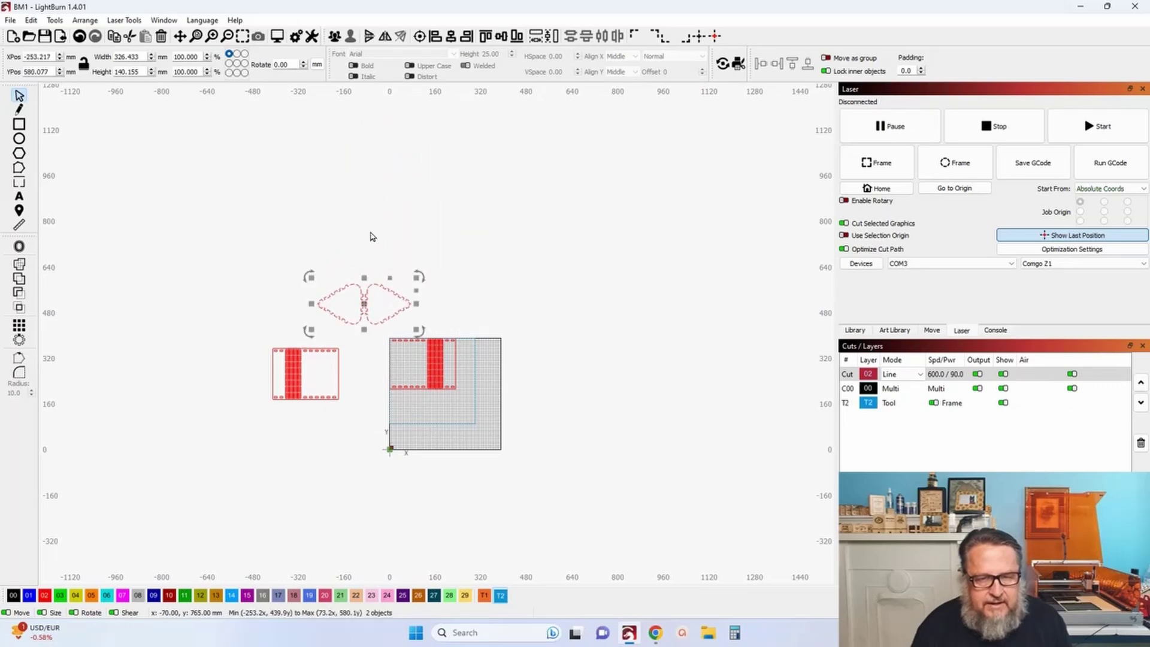
scroll(371, 236, "down", 1)
left_click_drag(372, 236, 404, 395)
left_click_drag(232, 176, 366, 311)
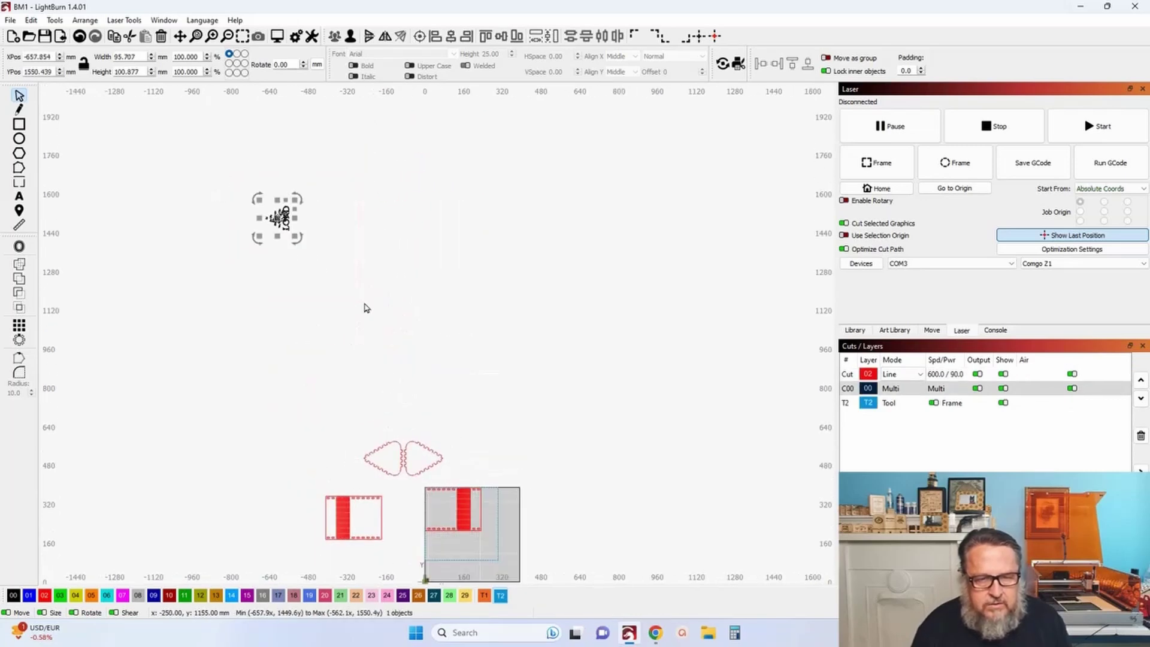
left_click(383, 470, "shift")
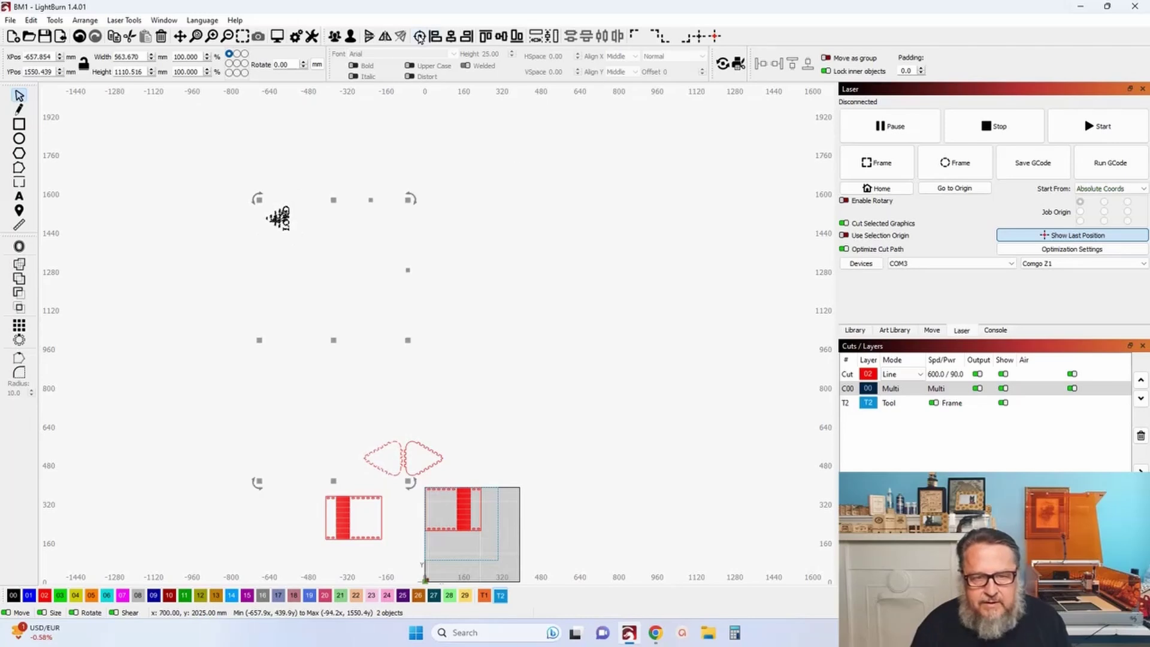
key("c")
left_click(441, 277)
Move the second box half below the first and align both halves on the left.
scroll(585, 300, "down", 4)
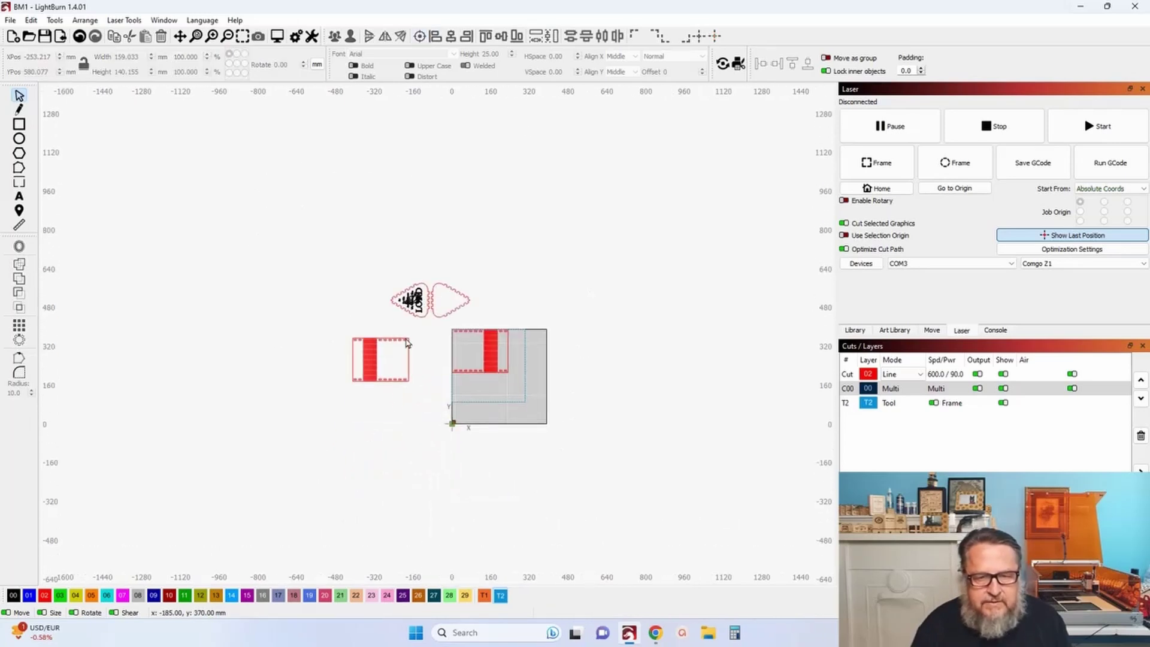
scroll(472, 342, "up", 2)
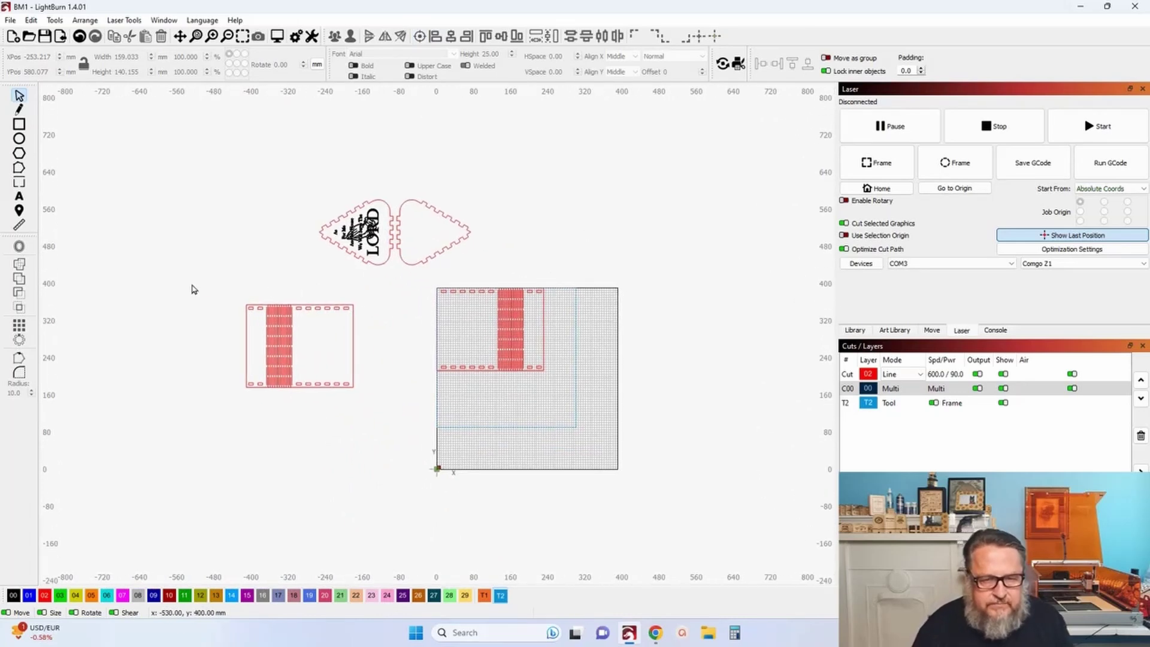
left_click_drag(192, 290, 381, 430)
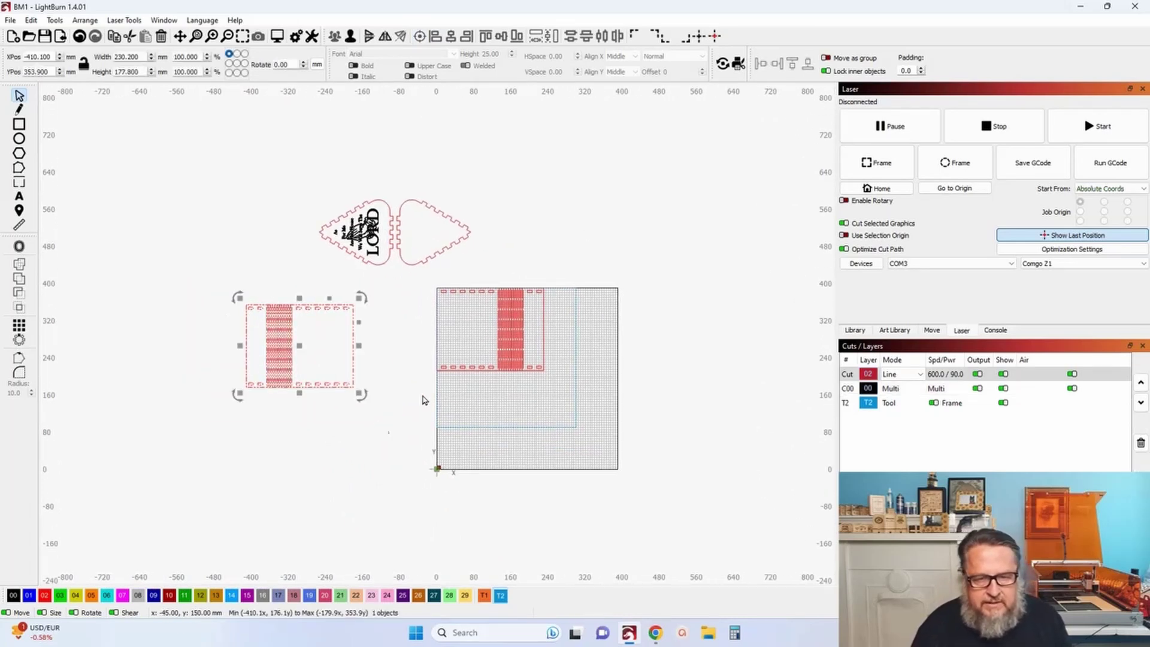
left_click(470, 368)
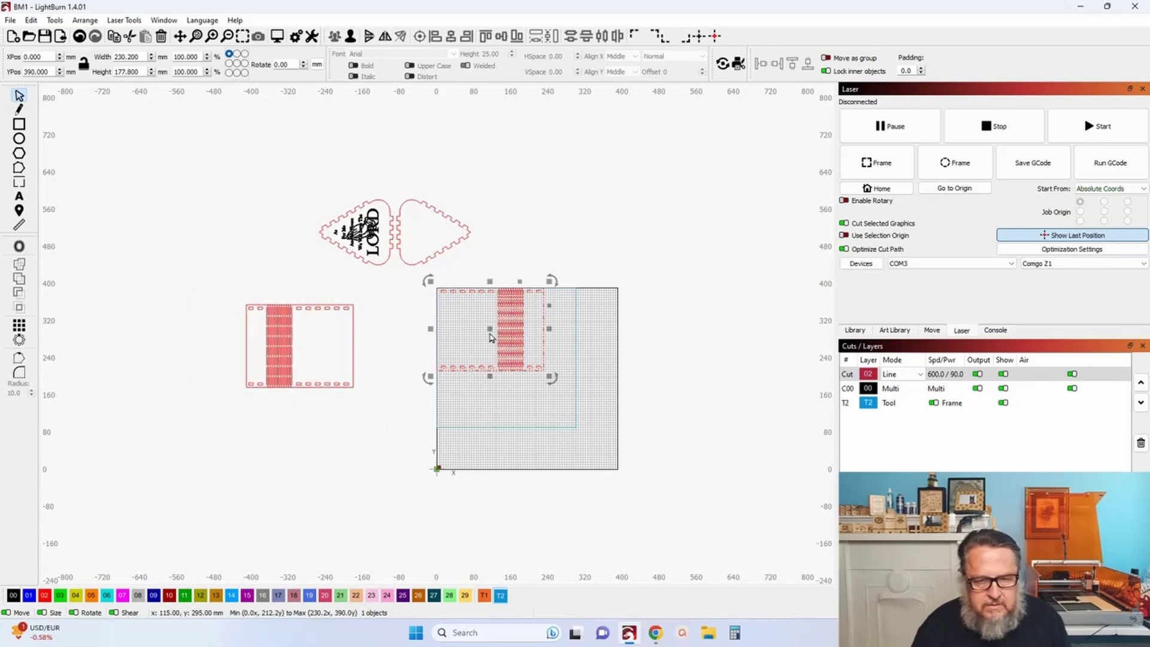
left_click_drag(490, 331, 302, 440)
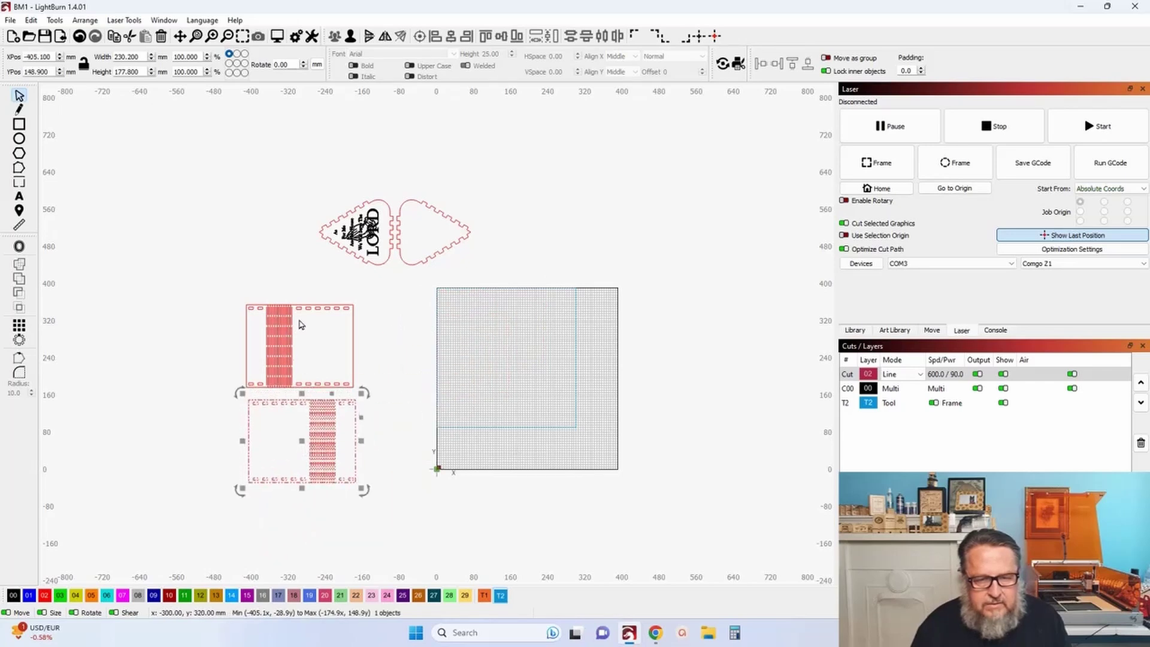
left_click(301, 324, "shift")
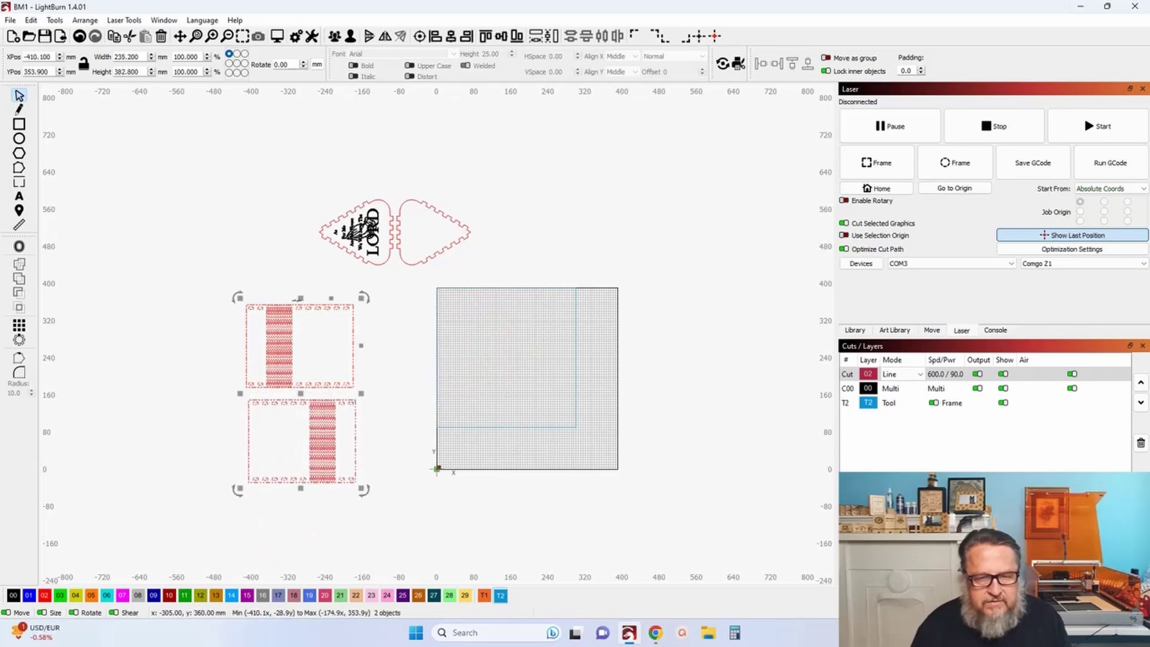
left_click(451, 36)
left_click(259, 140)
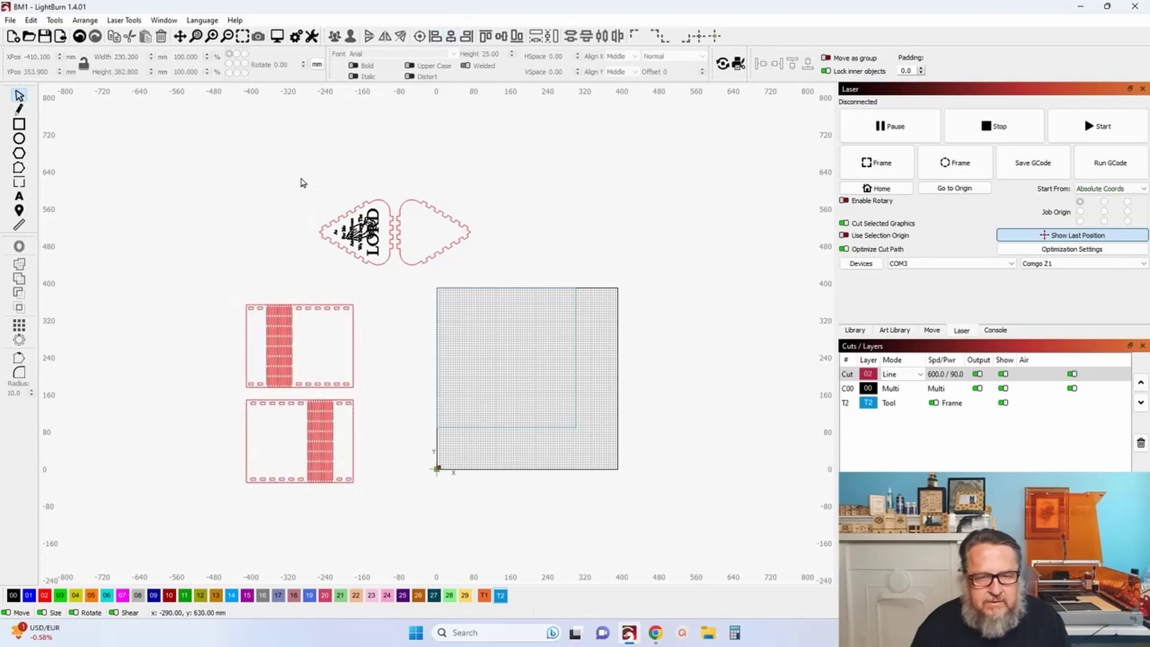
Place the heart pieces above the box halves and shift all five pieces next to the material grid.
left_click_drag(288, 186, 546, 292)
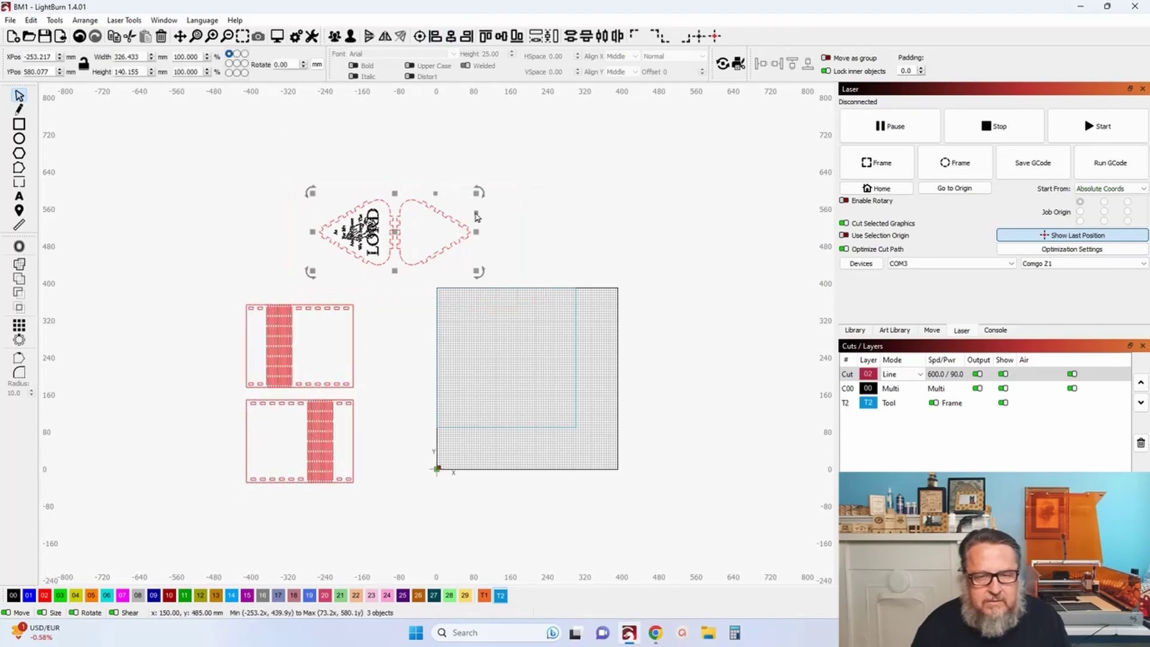
left_click_drag(392, 237, 287, 262)
left_click_drag(143, 176, 396, 519)
left_click_drag(295, 355, 369, 364)
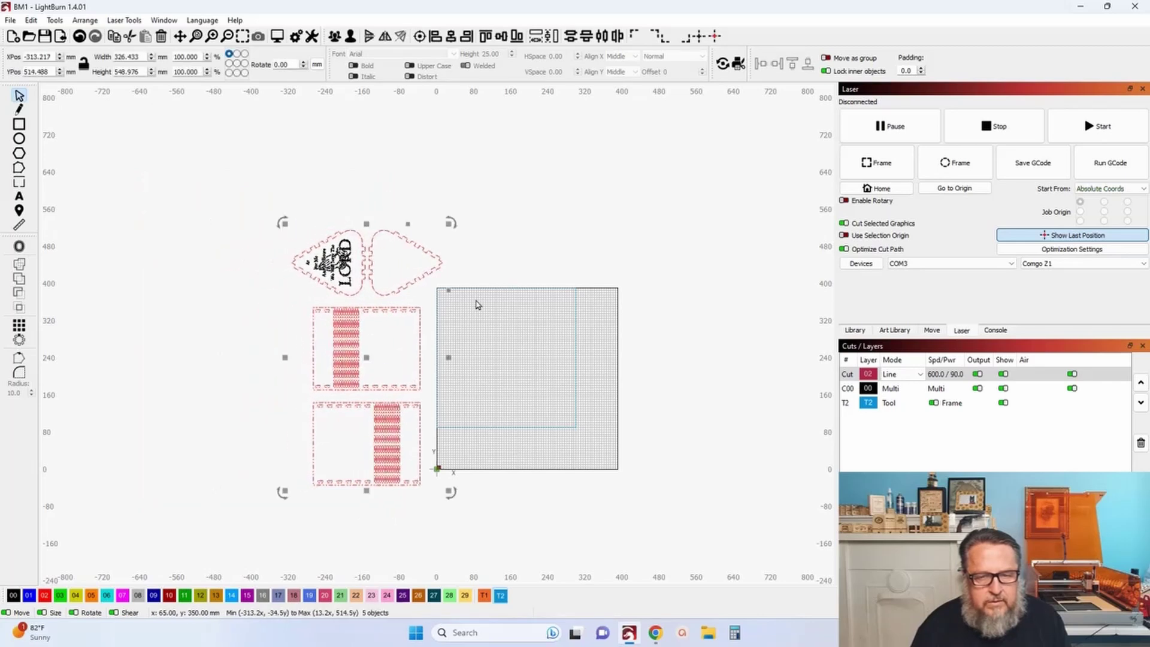
scroll(496, 233, "down", 2)
left_click_drag(523, 215, 519, 282)
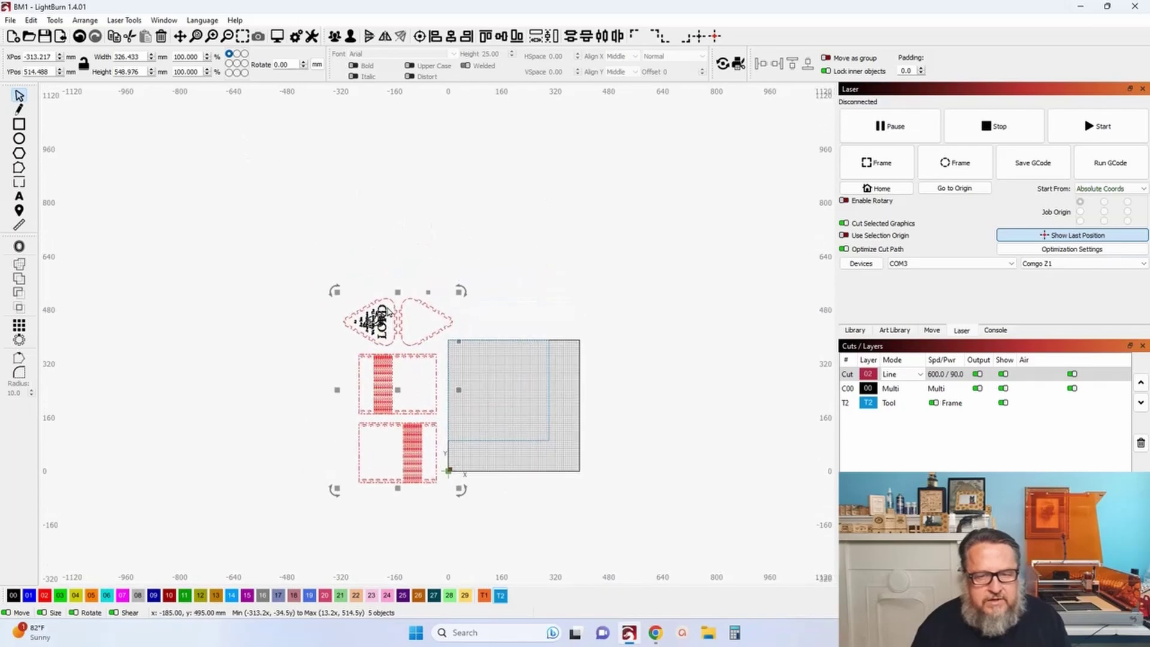
Delete the blue 300×300 frame rectangle and import BM1 from Desktop > Lightburn > Jobs > Book Marks.
left_click(505, 440)
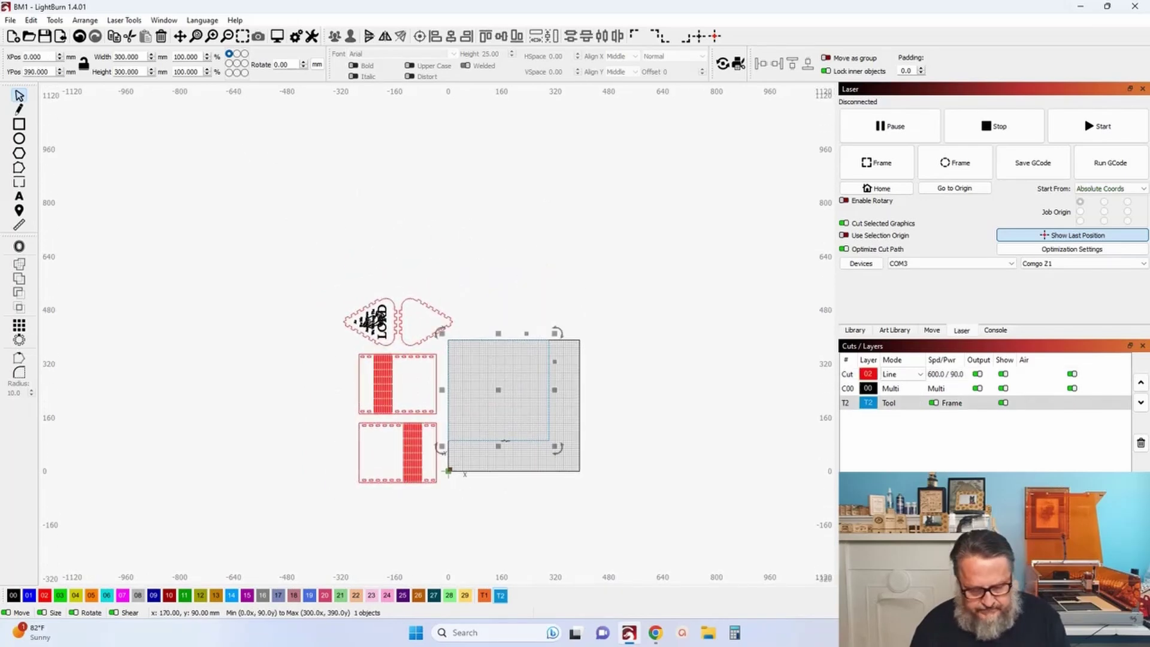
key("Delete")
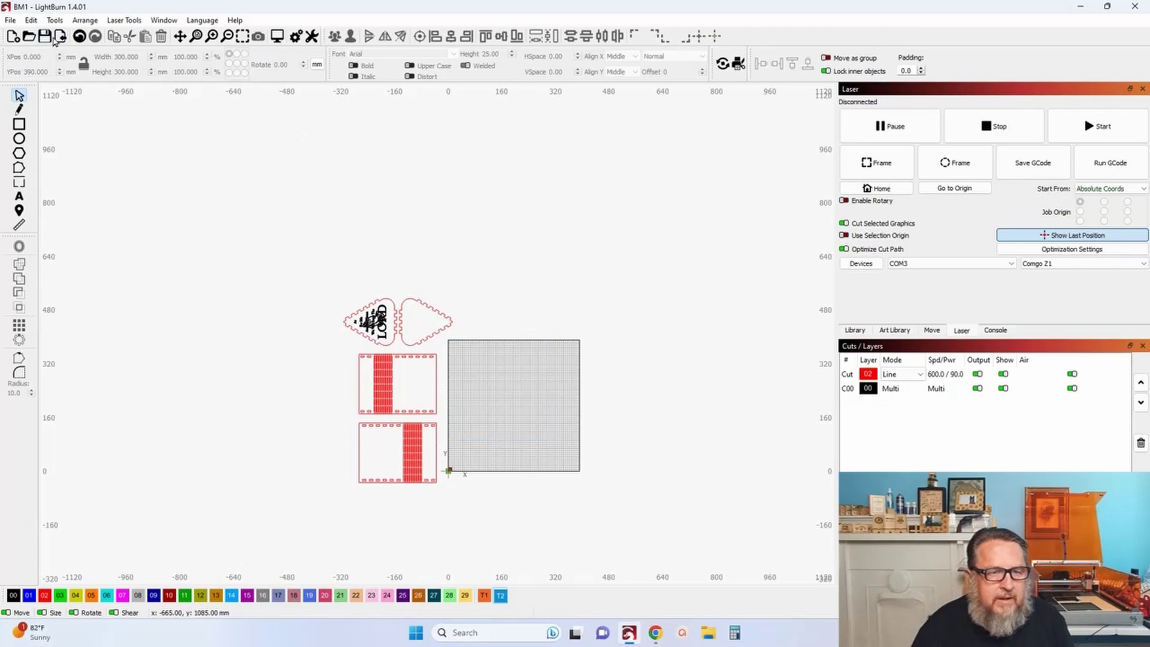
left_click(60, 36)
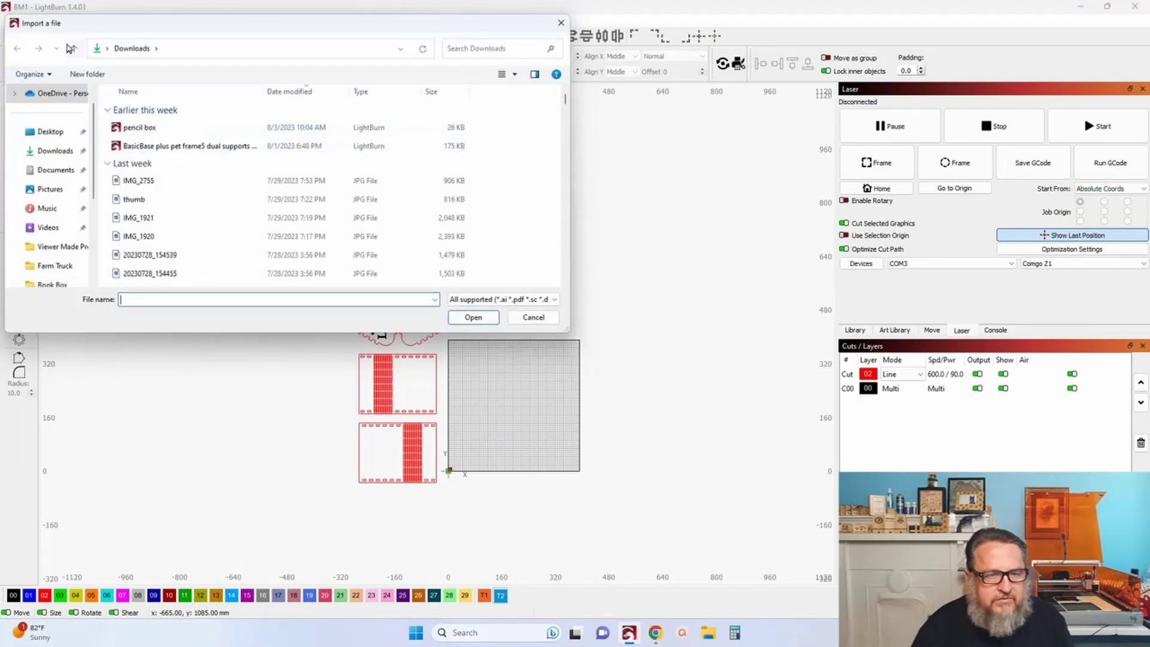
left_click(71, 49)
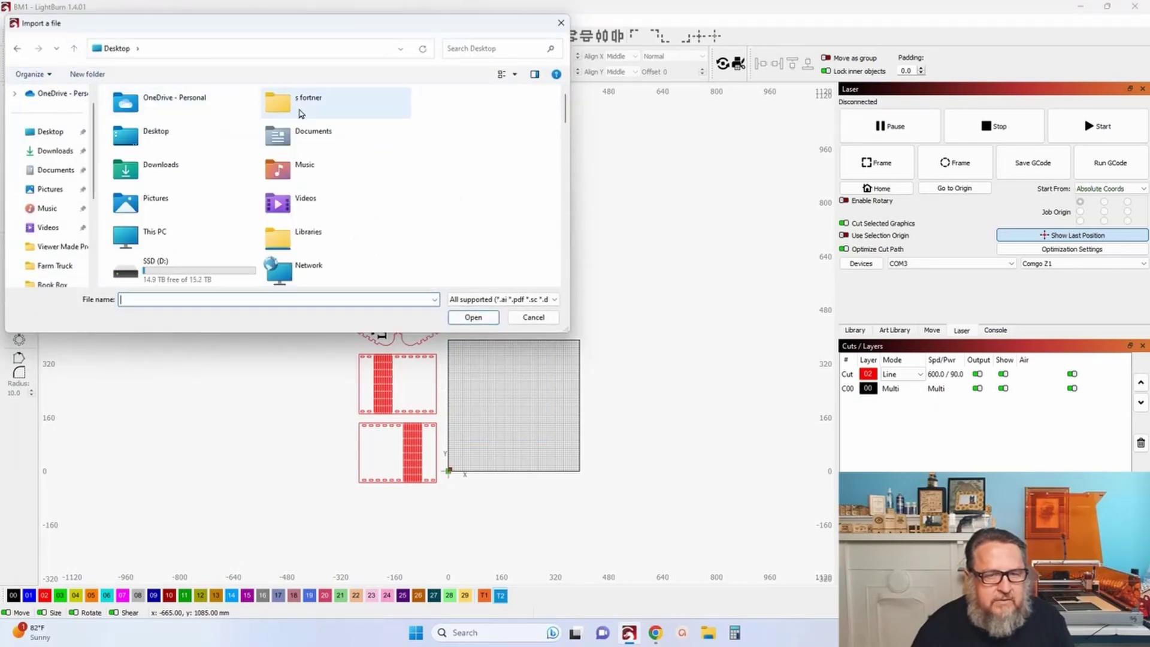
double_click(178, 137)
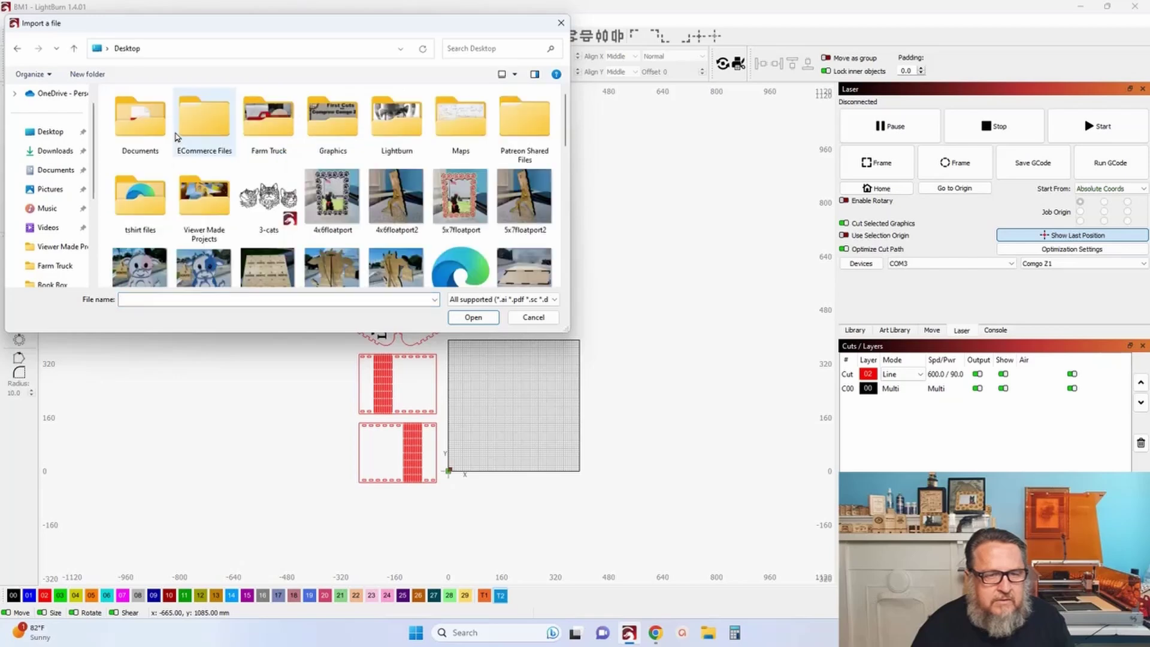
double_click(370, 115)
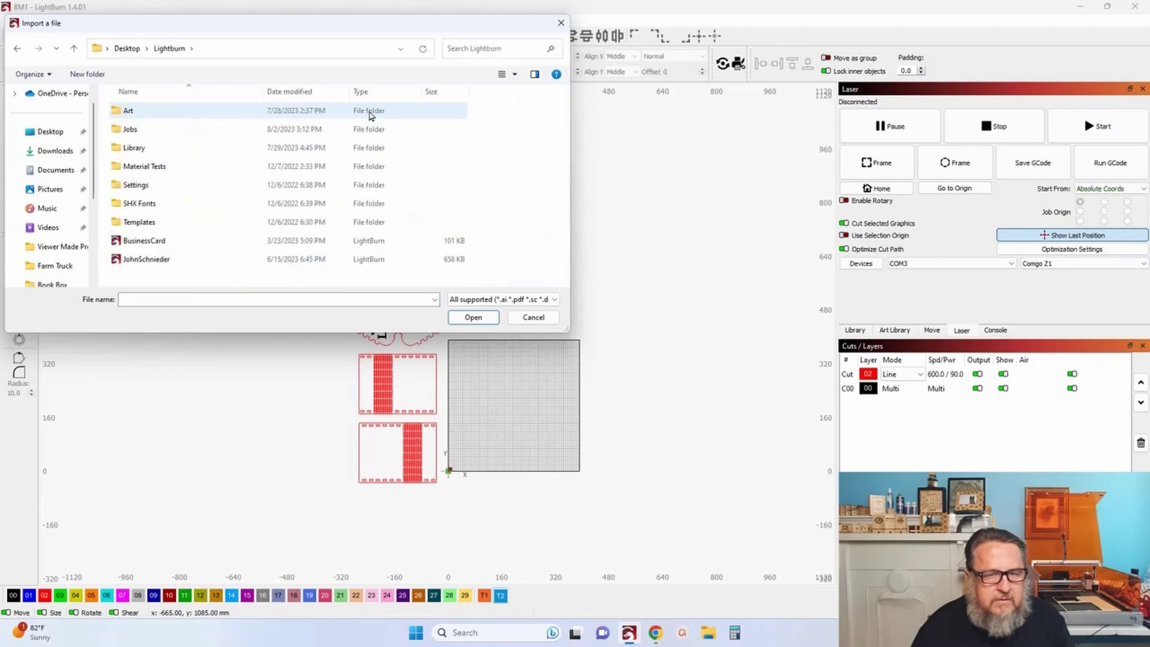
double_click(162, 133)
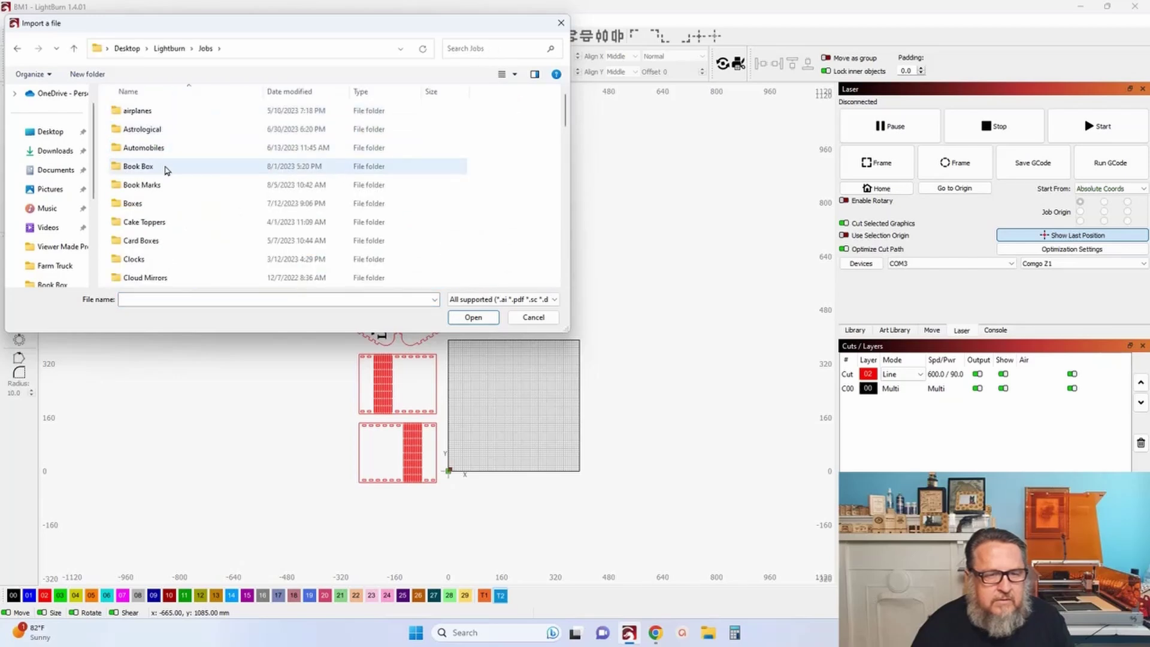
double_click(163, 185)
left_click(147, 112)
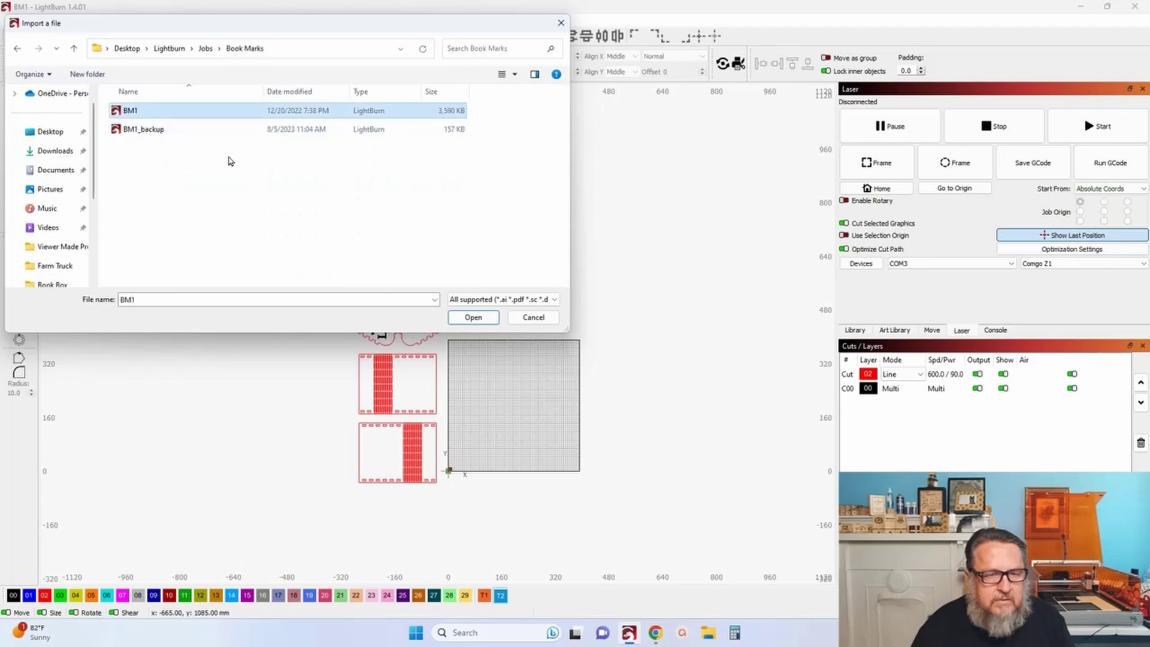
left_click(479, 317)
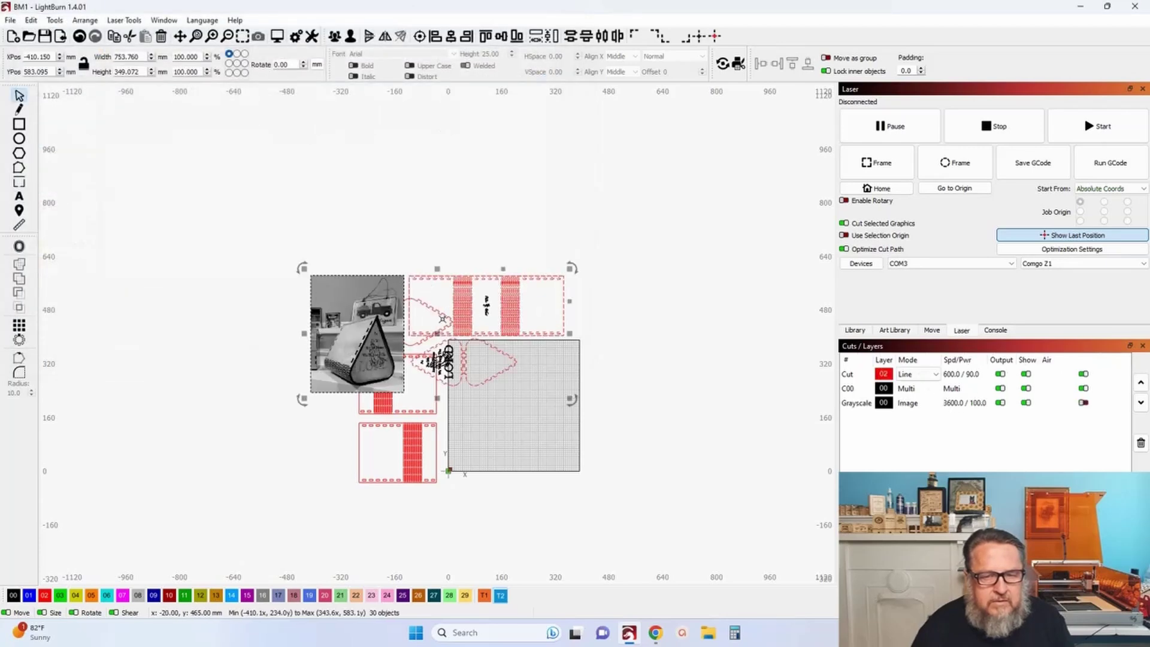
Move the imported group aside and place the reference photo left of the box halves.
left_click_drag(436, 333, 323, 172)
left_click(221, 202)
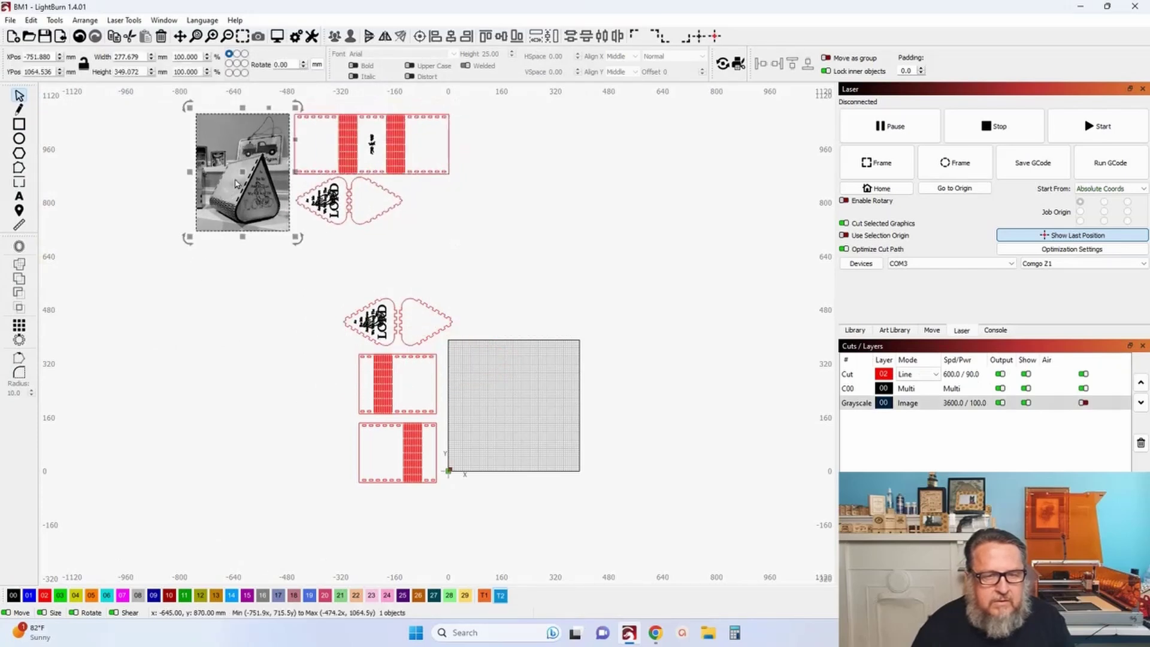
left_click_drag(243, 178, 289, 409)
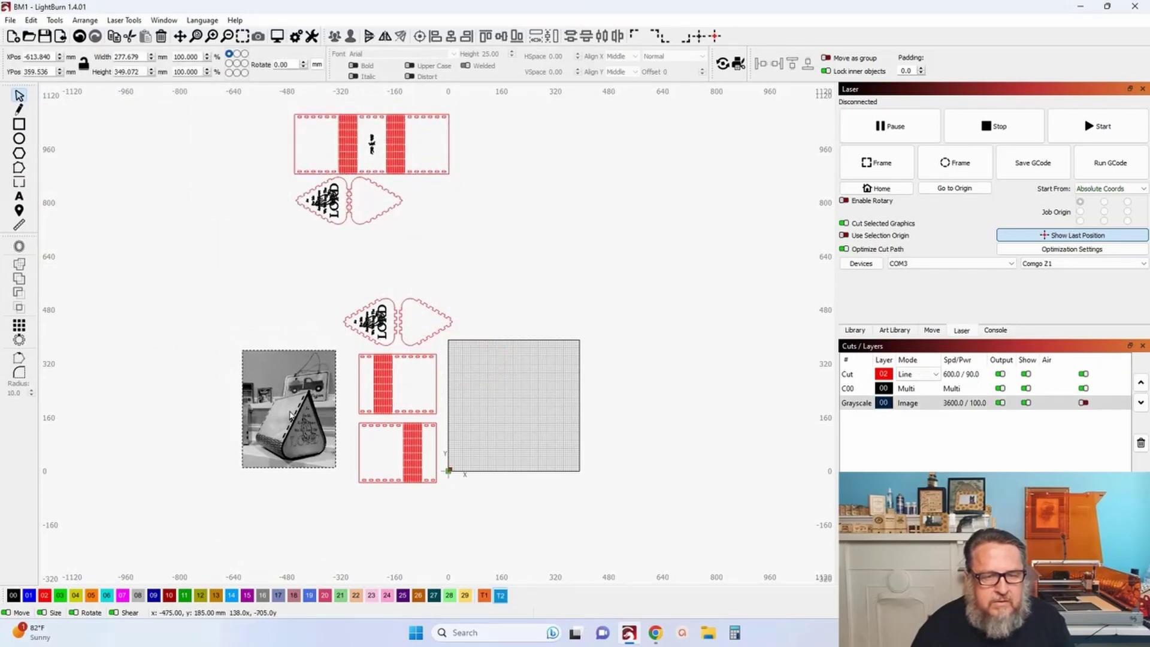
left_click(207, 272)
Delete the leftover imported box panel and heart pieces.
left_click_drag(231, 253, 238, 340)
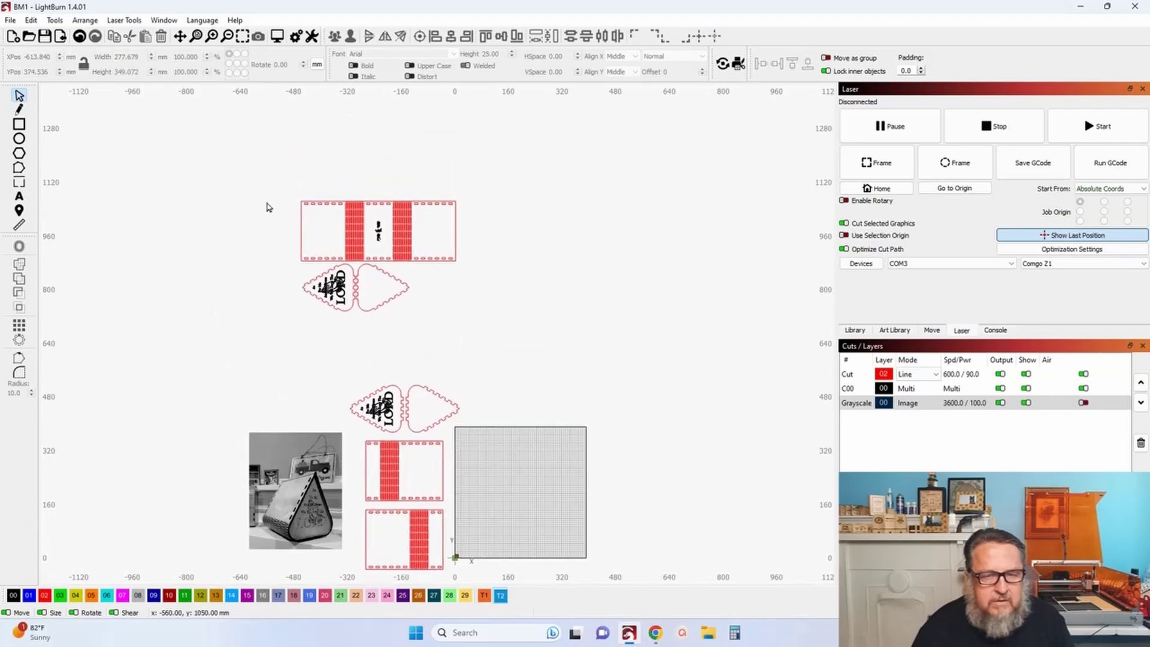
left_click_drag(270, 165, 520, 345)
key("Delete")
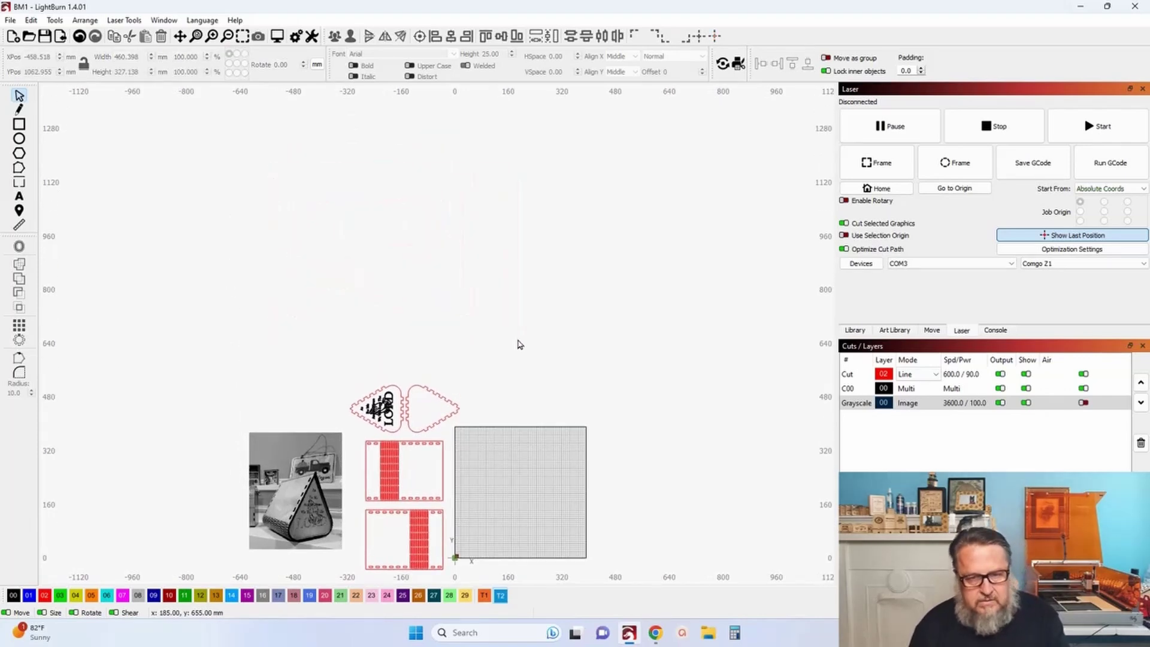
left_click_drag(439, 318, 431, 249)
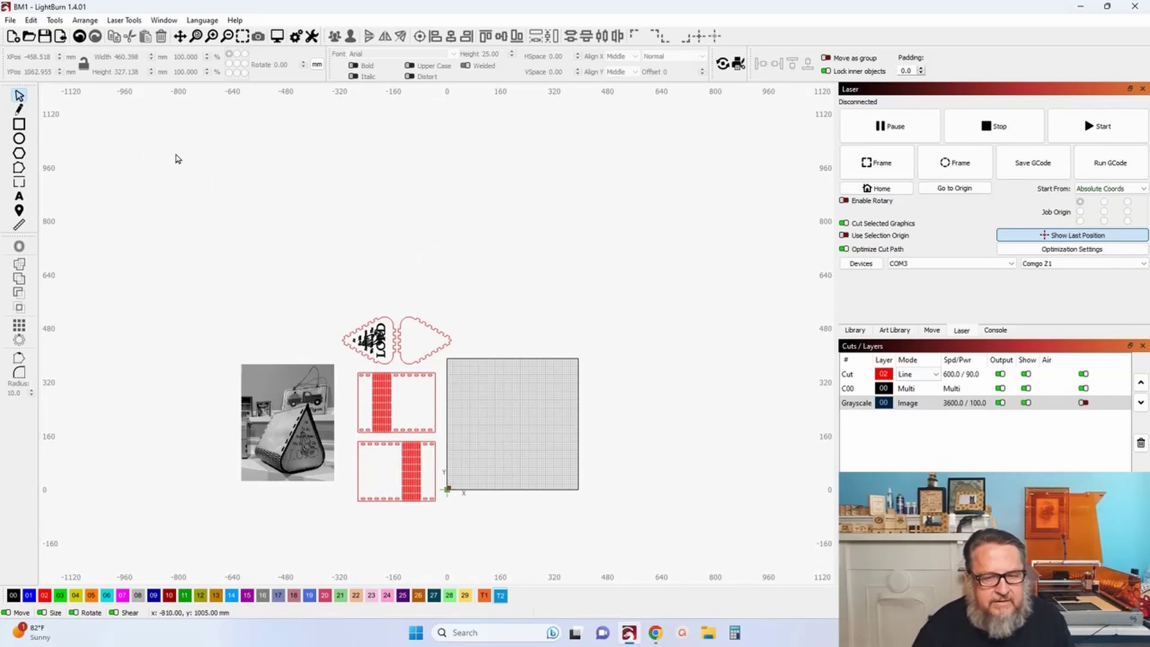
left_click(10, 20)
Close the File menu, leaving the BM1 layout of photo, box halves and hearts.
left_click(11, 21)
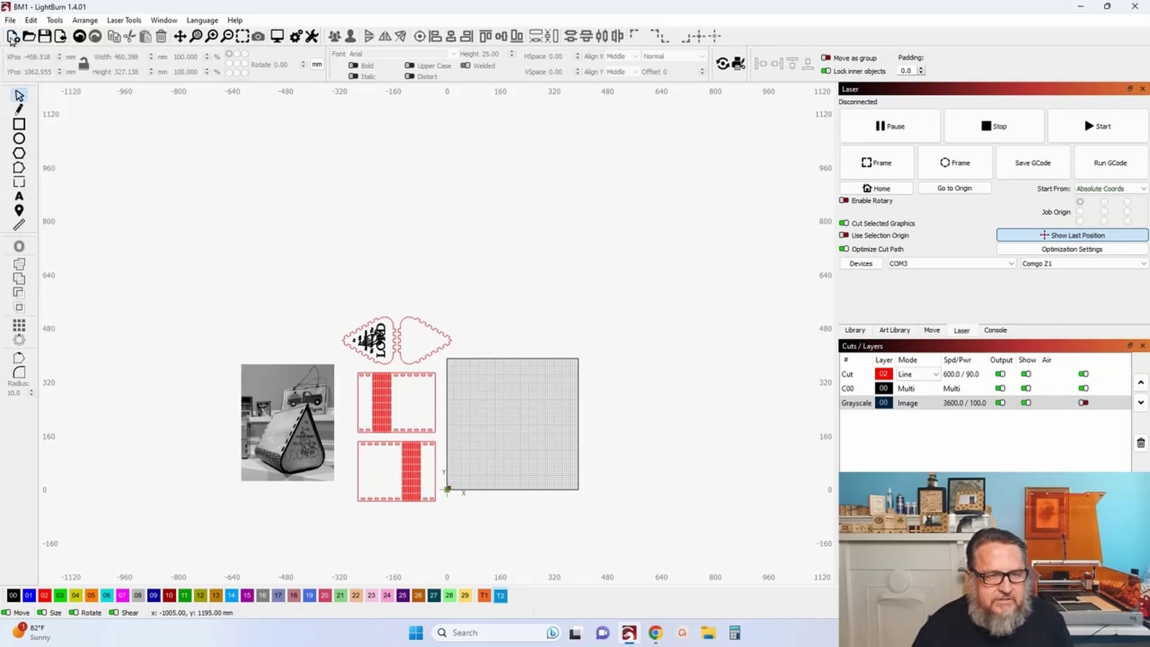